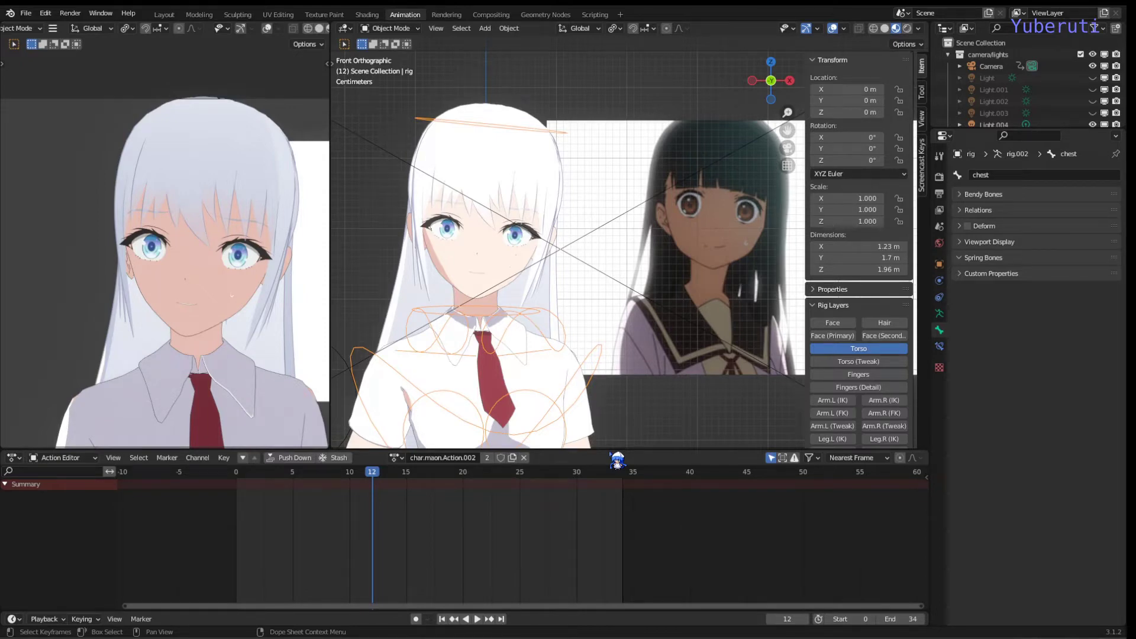
Step through frames 20–25 to review the animation, ending on frame 21, then enter Pose Mode.
click(479, 475)
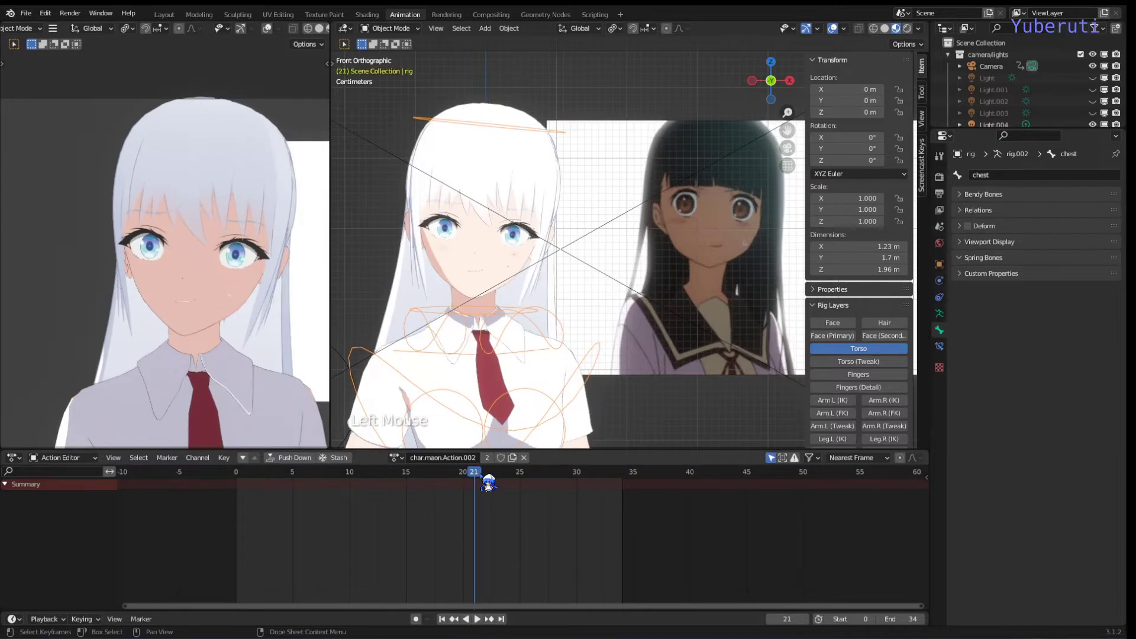
key(Right)
key(Right)
key(Right)
key(Left)
key(Left)
key(Left)
key(Left)
key(Right)
key(Right)
key(Right)
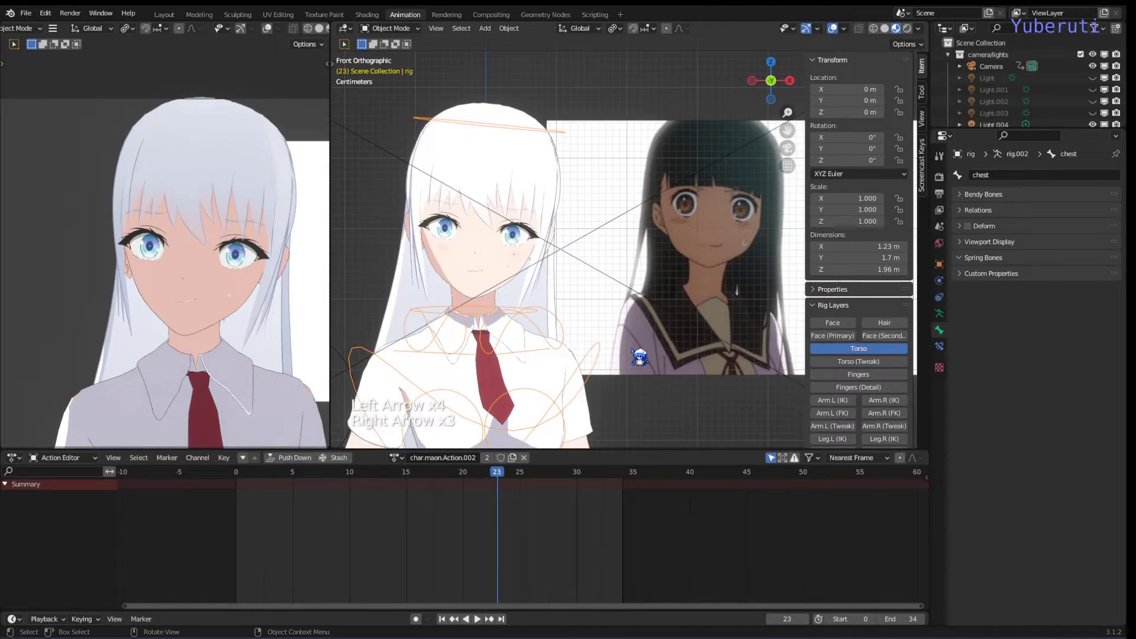
key(Right)
key(Right)
key(Left)
key(Left)
key(Left)
key(Left)
key(Left)
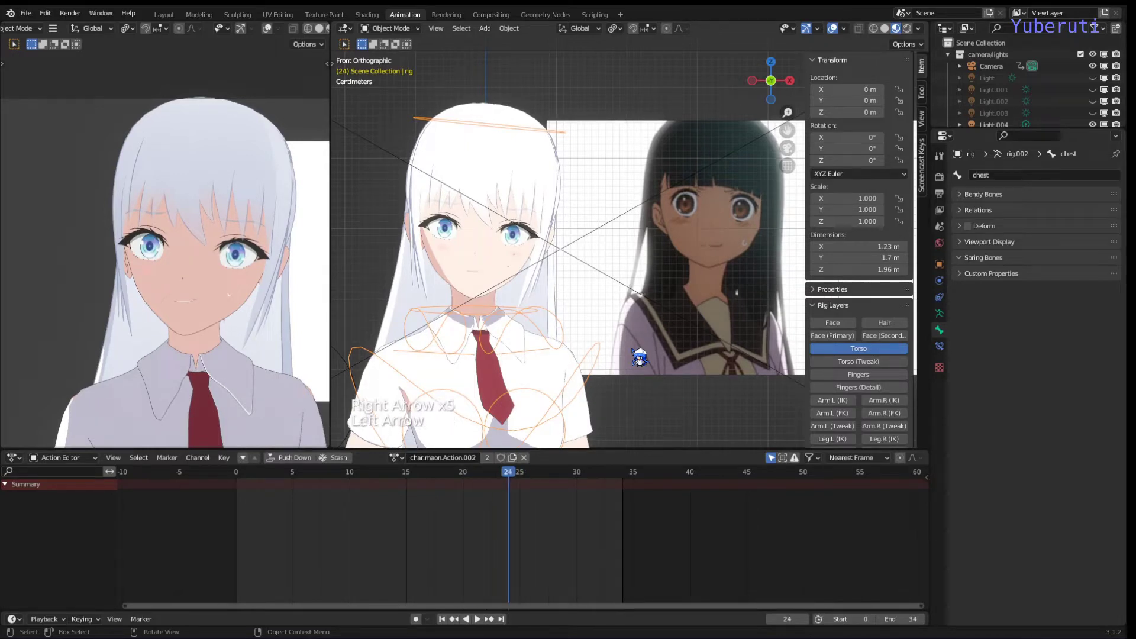
key(Right)
key(Right)
key(Right)
key(Right)
key(Left)
key(Left)
key(Left)
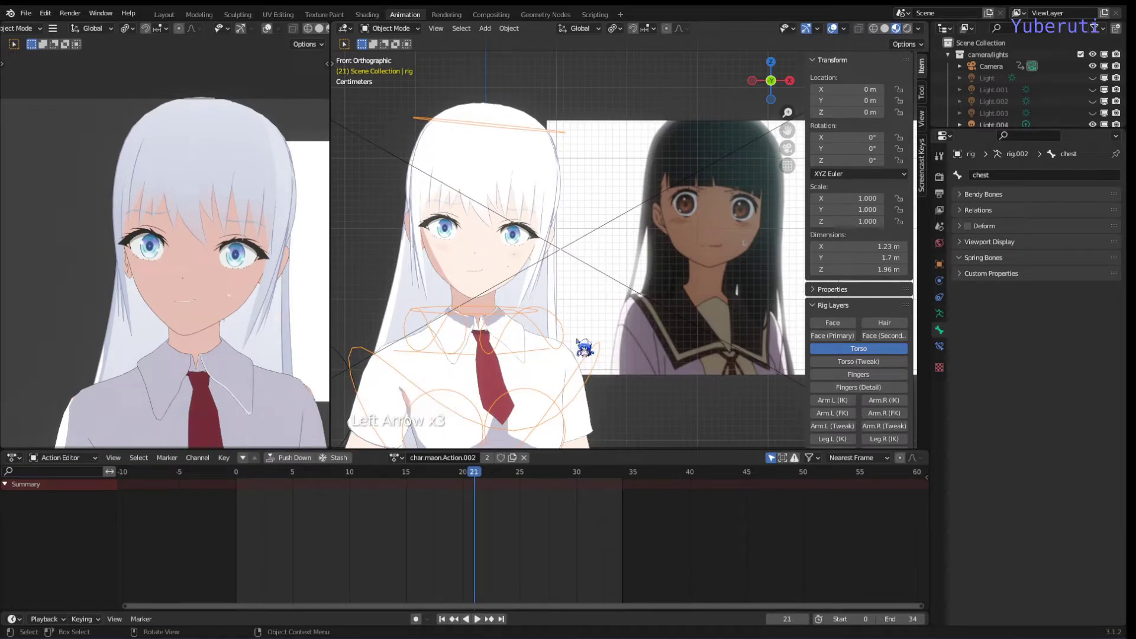
key(ctrl+Tab)
Select the chest bone and step between frames 21 and 24, settling on frame 23.
click(599, 382)
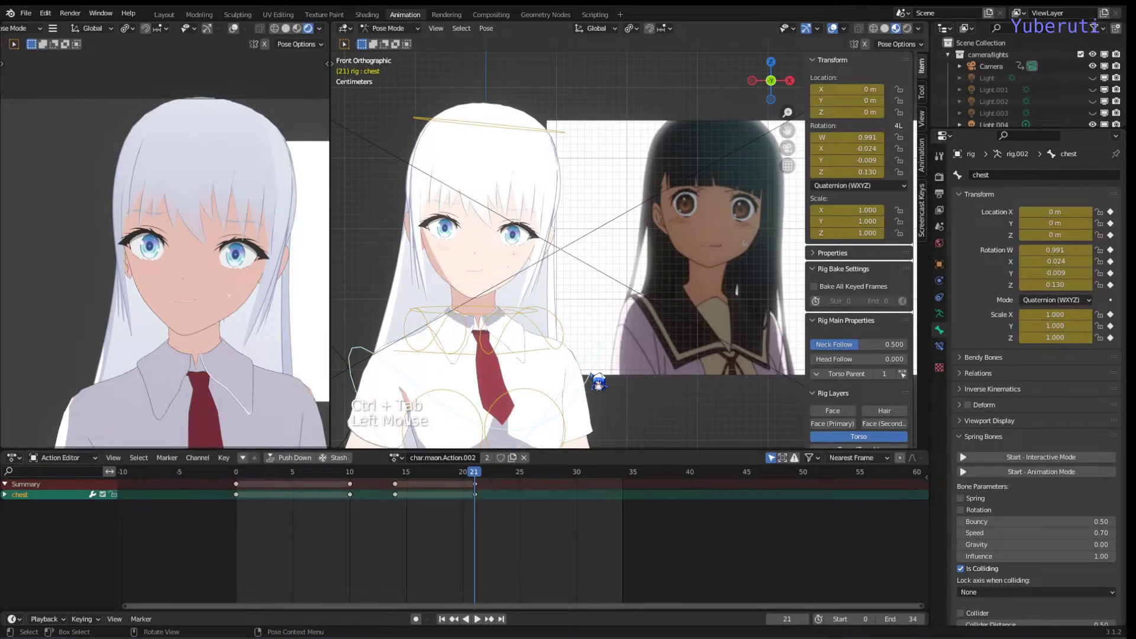
key(Right)
key(Right)
key(Right)
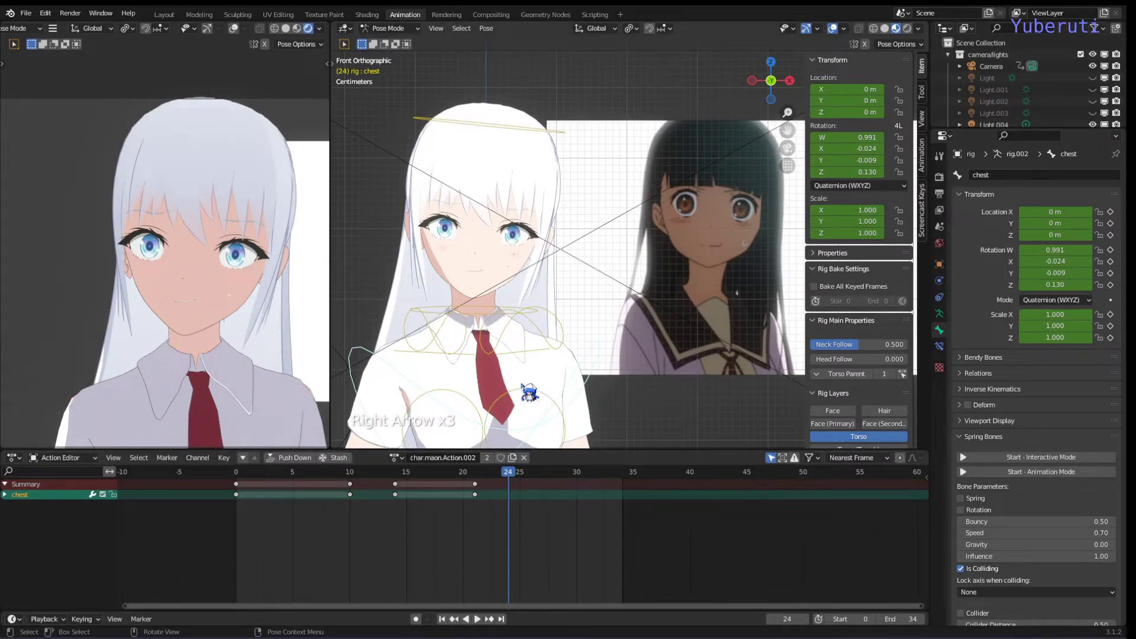
key(Left)
key(Left)
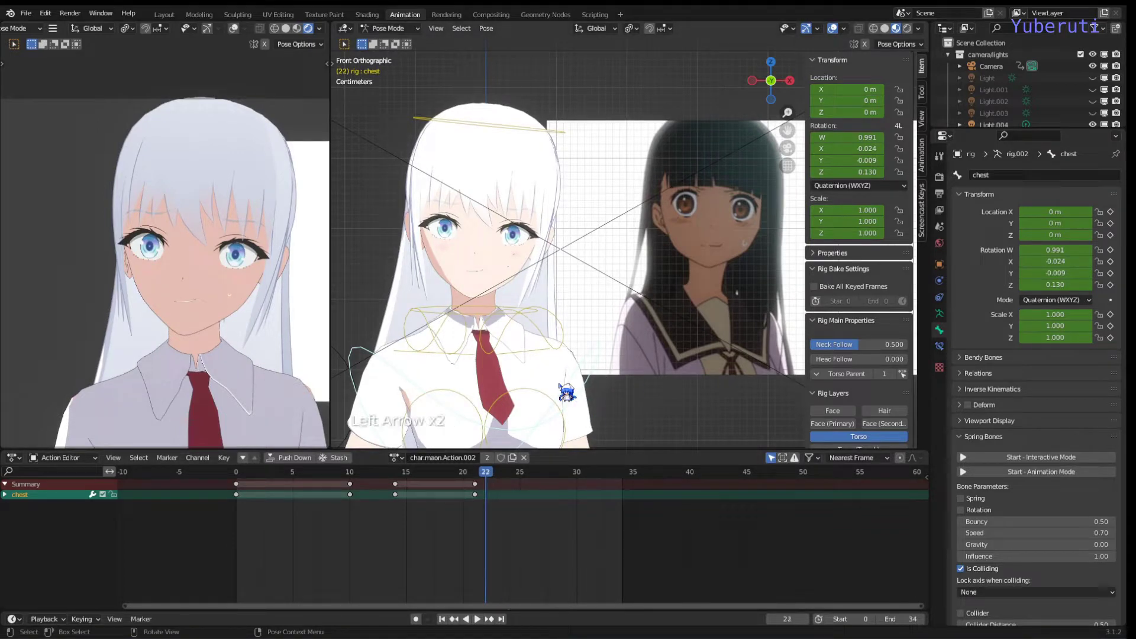
key(Left)
key(Right)
key(Right)
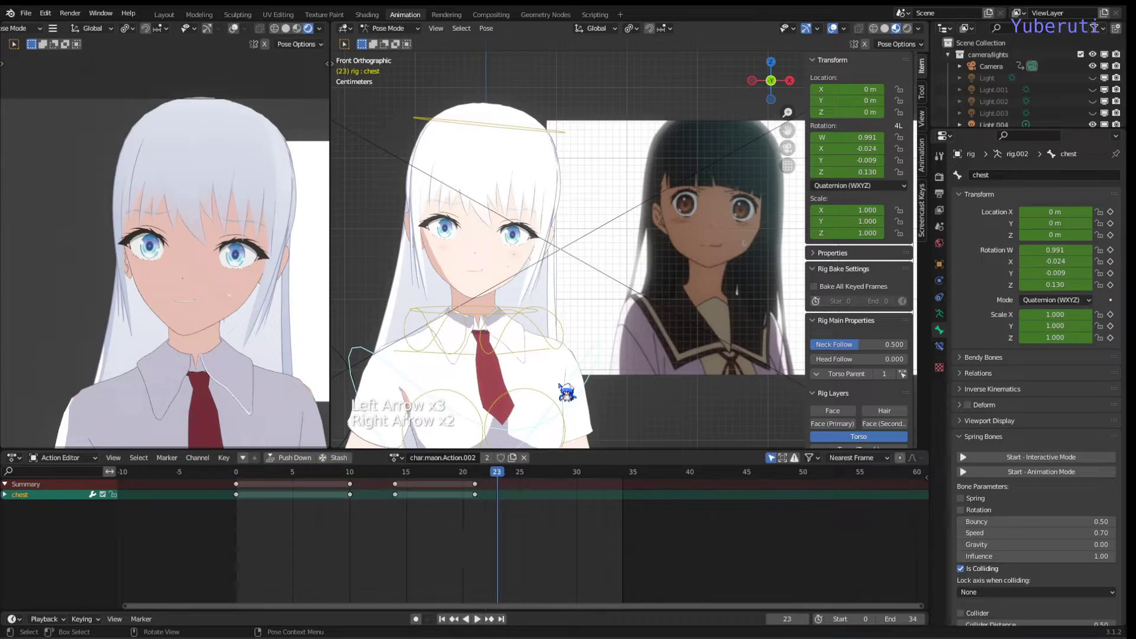
key(Right)
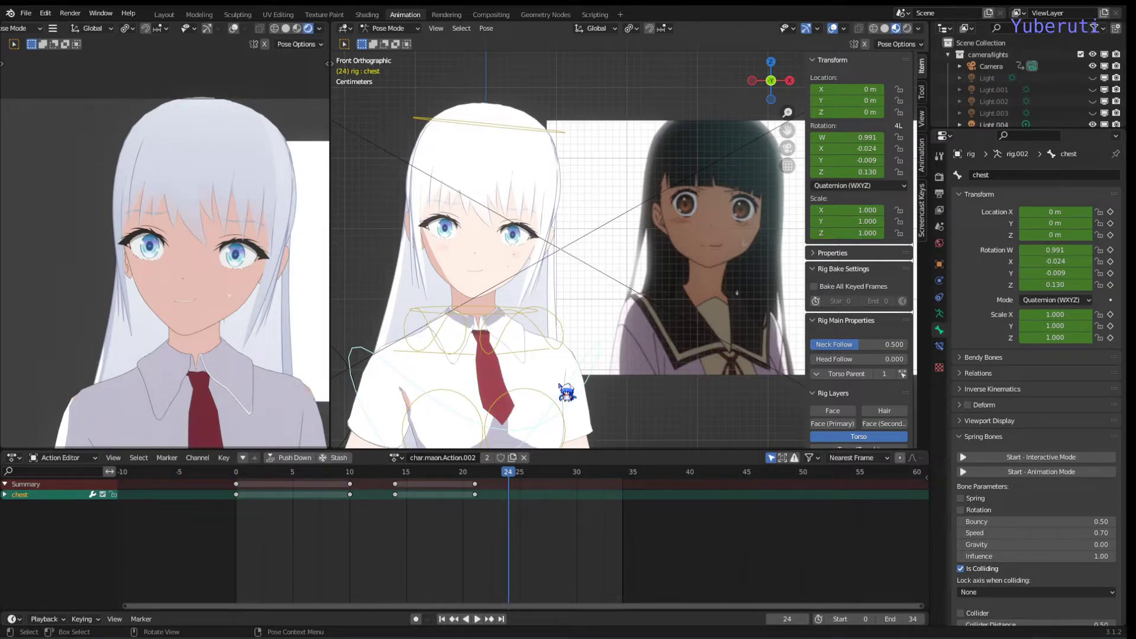
key(Left)
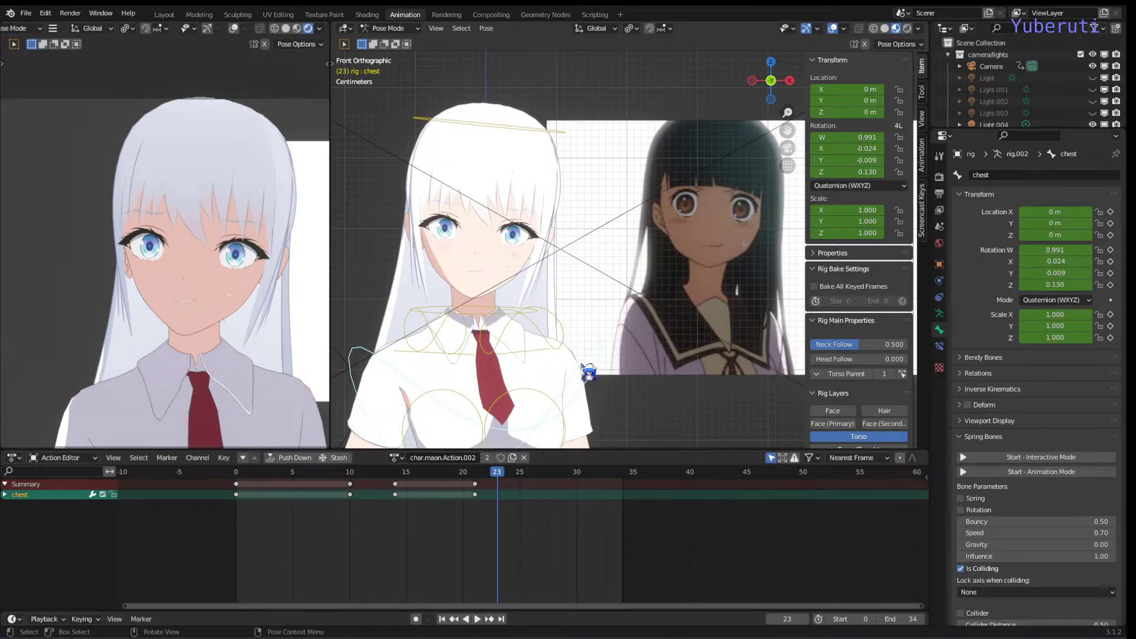
click(586, 370)
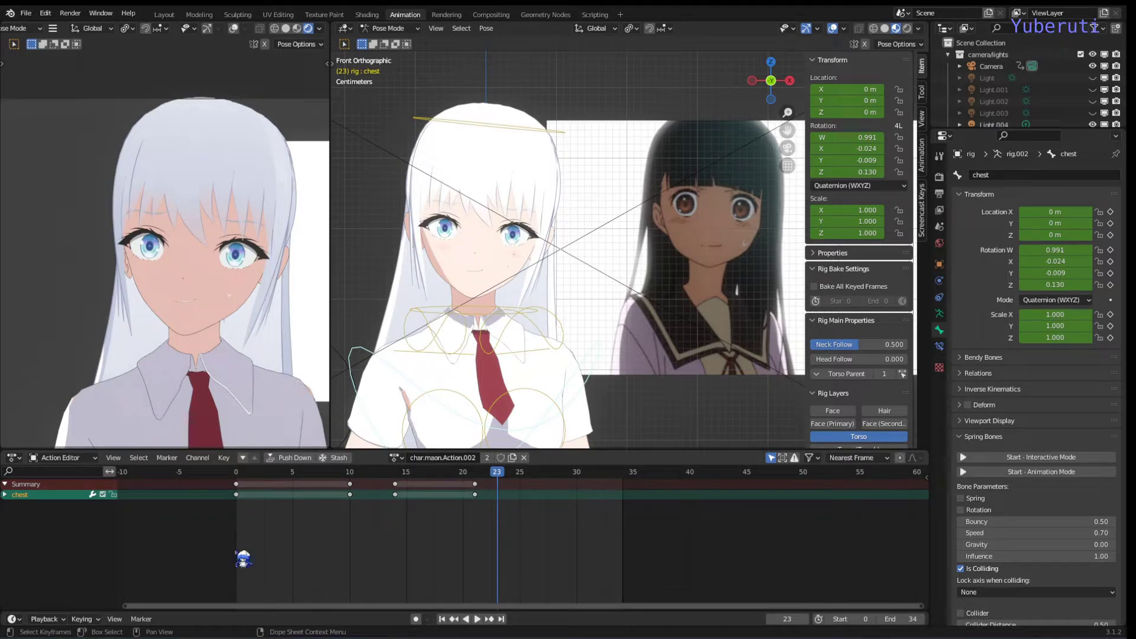
click(94, 533)
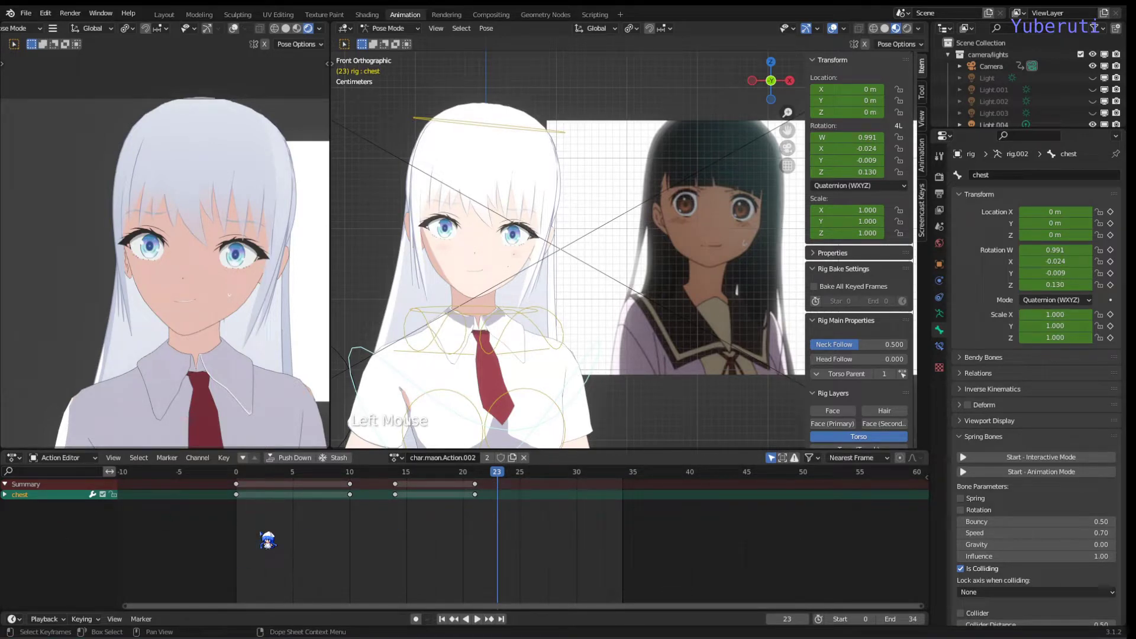
Switch to the Graph Editor, expand the chest channel and select its X Location curve.
key(ctrl+Tab)
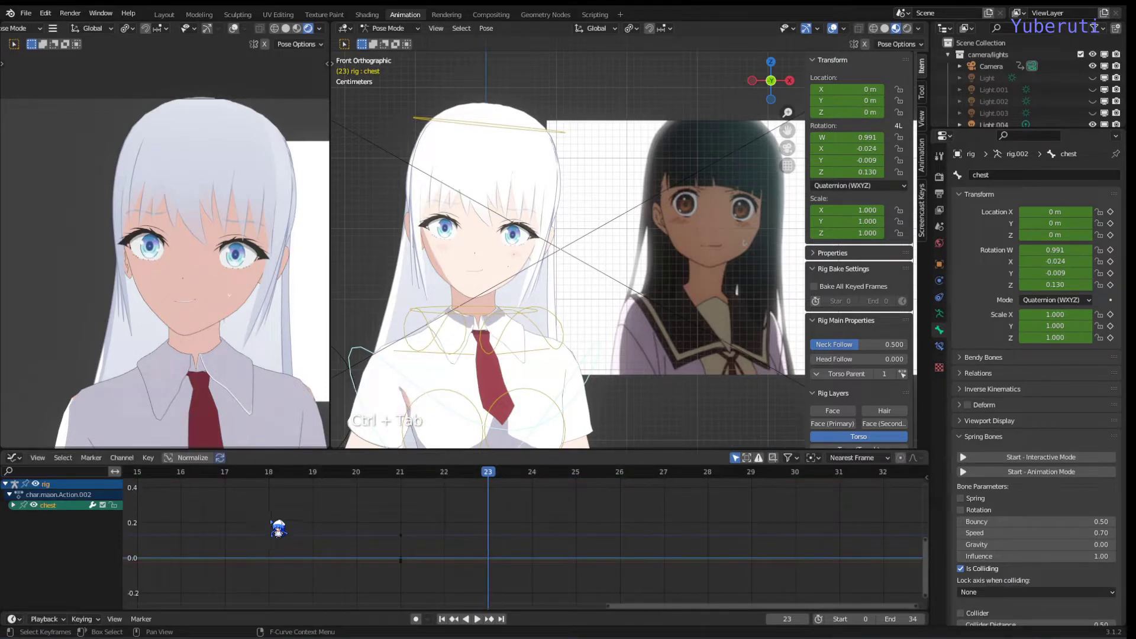
scroll(360, 529, down, 7)
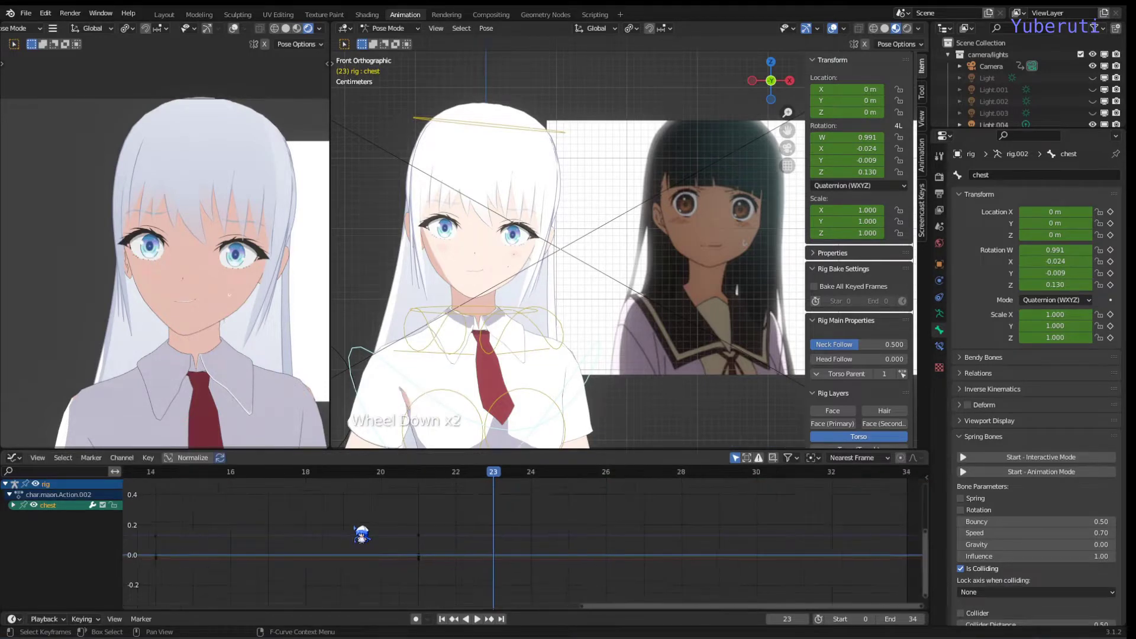
scroll(362, 535, up, 2)
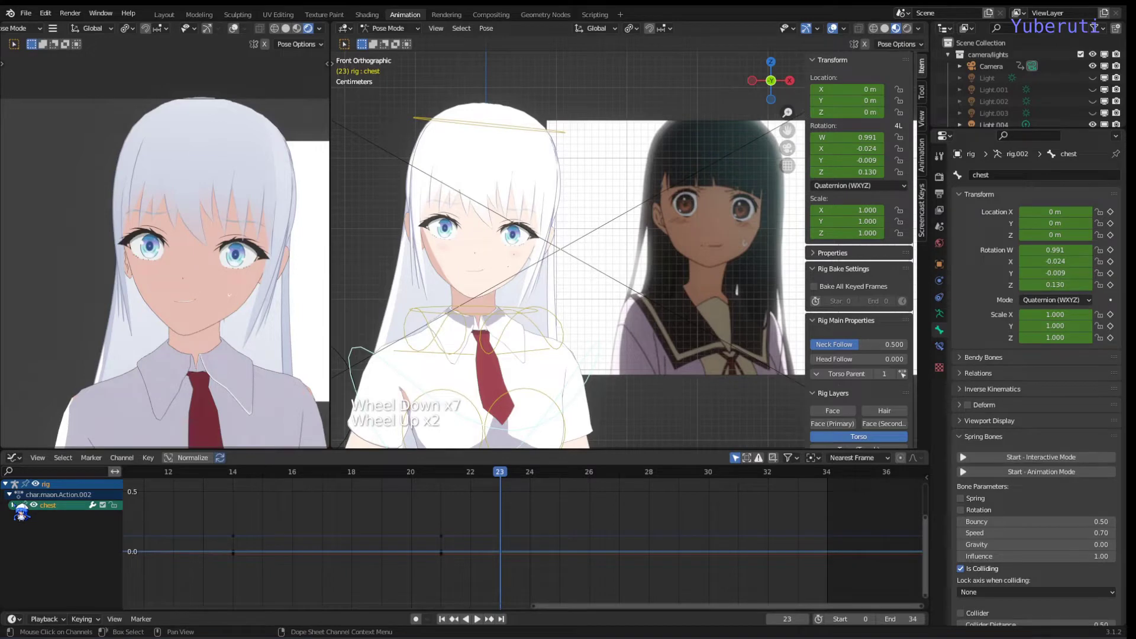
click(14, 506)
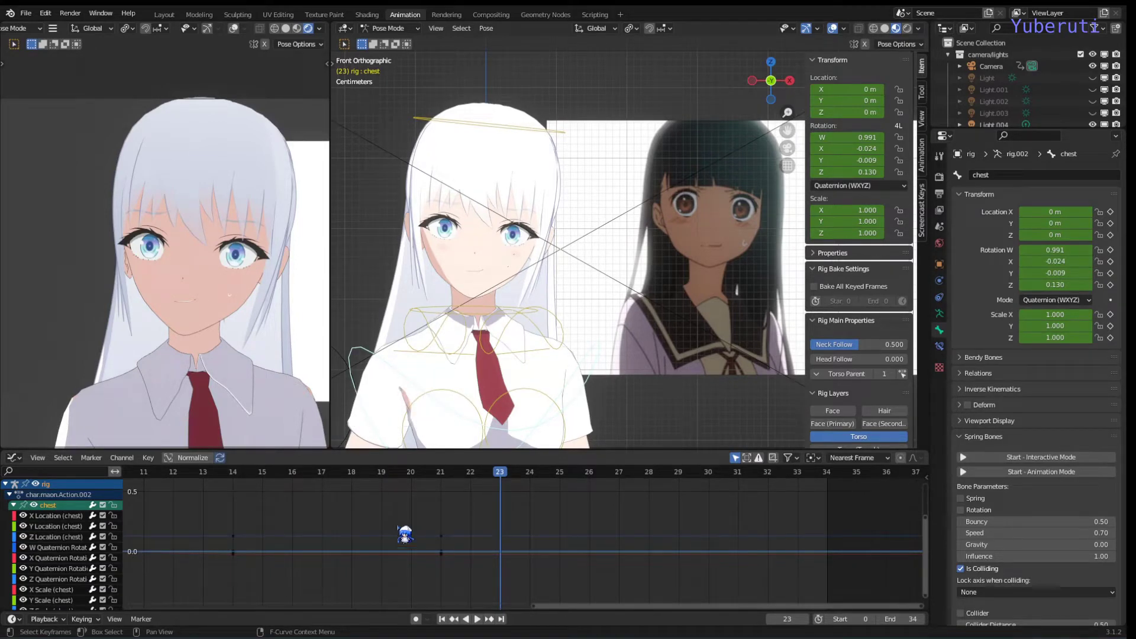
click(70, 516)
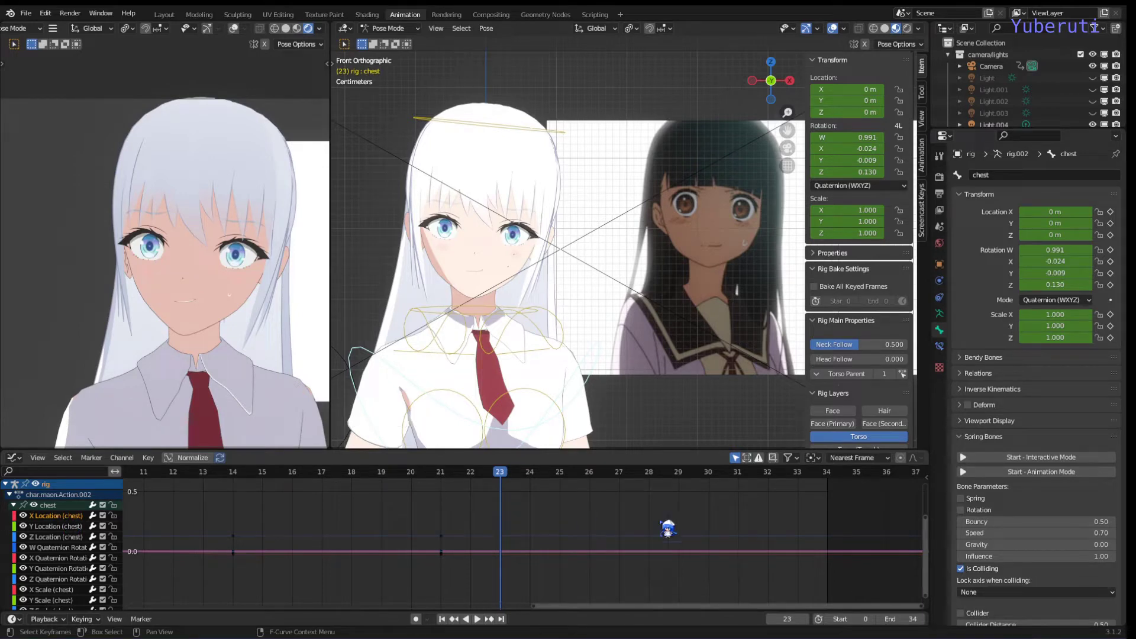
Show the Graph Editor sidebar with the curve properties.
click(924, 480)
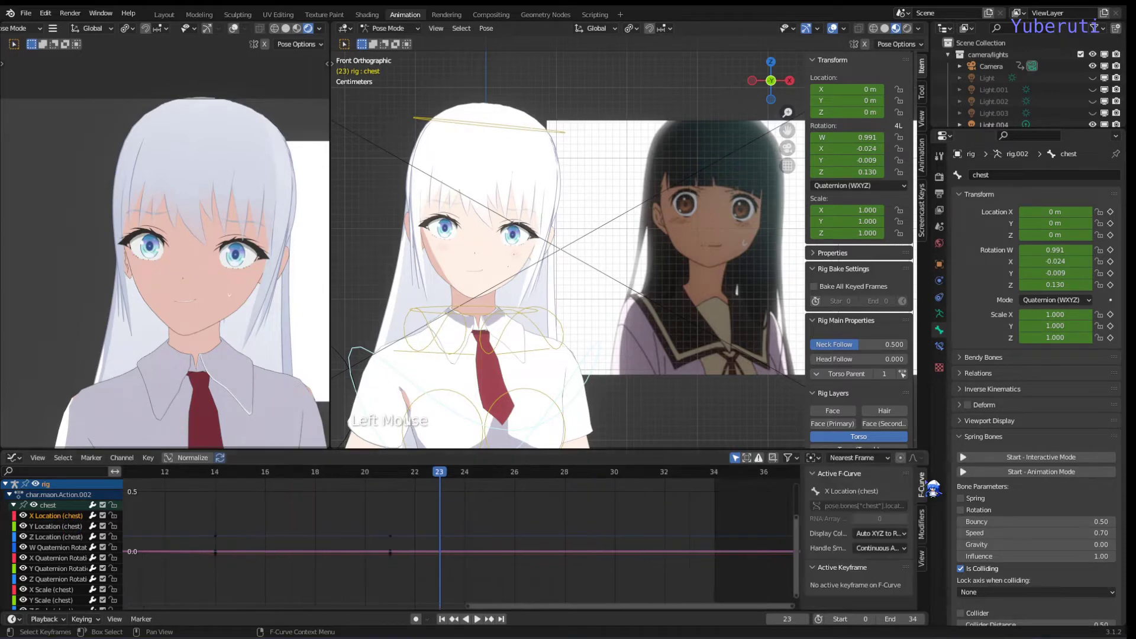
key(n)
key(n)
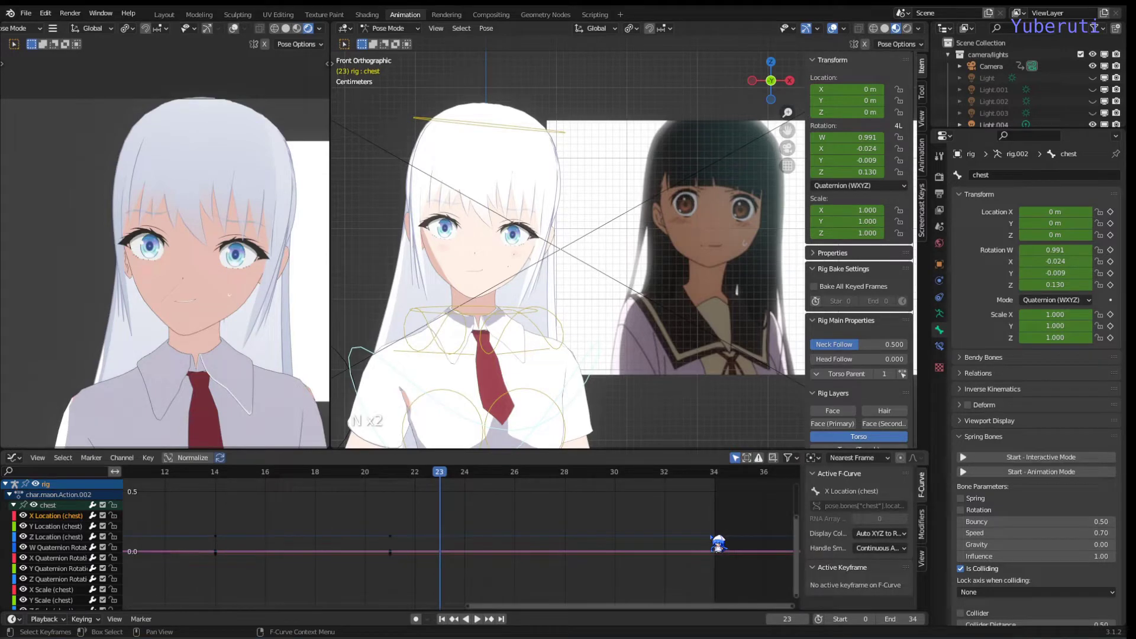
scroll(480, 558, down, 3)
scroll(480, 558, up, 10)
scroll(480, 558, up, 4)
scroll(480, 558, down, 2)
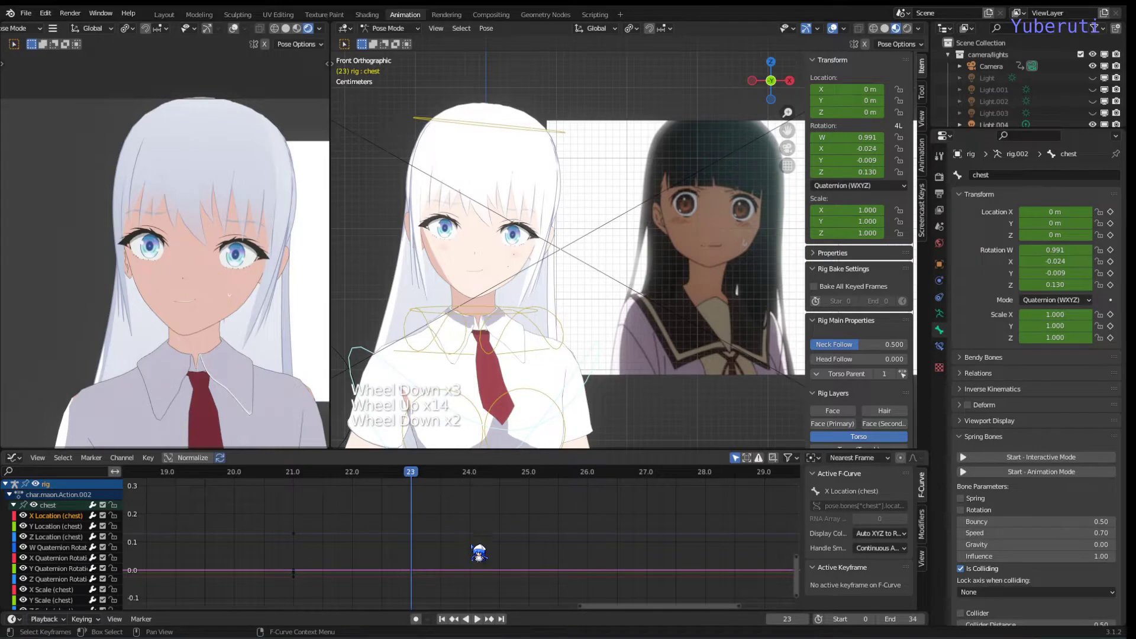
Isolate the X Location curve, hiding the other channels, and bring up its Modifiers tab.
middle_drag(480, 553, 518, 524)
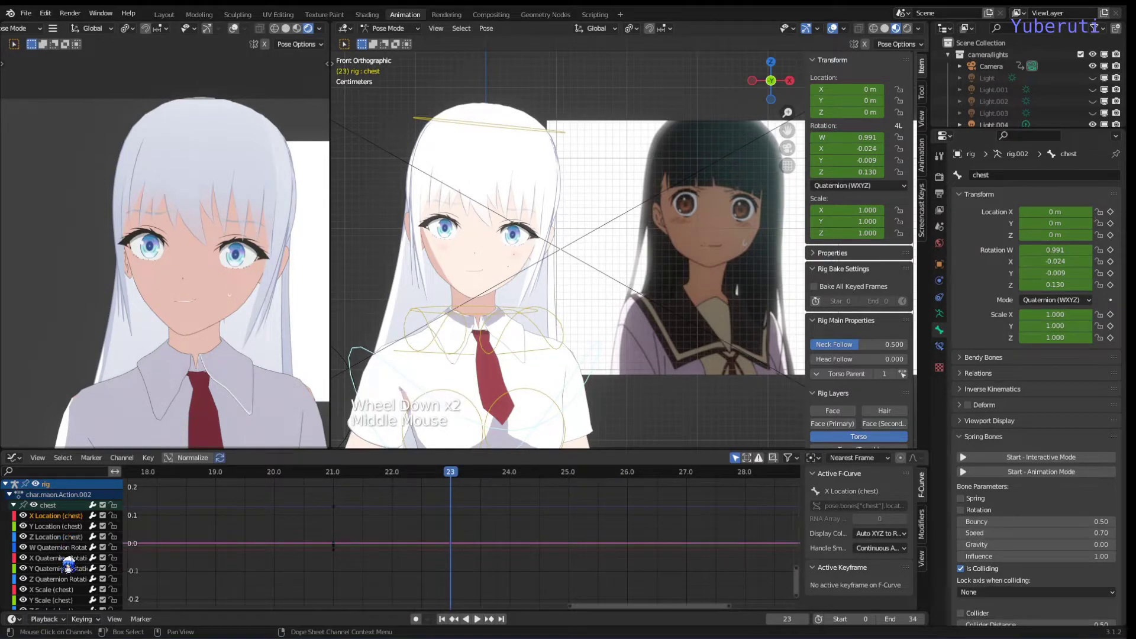
scroll(70, 594, down, 1)
scroll(70, 594, up, 1)
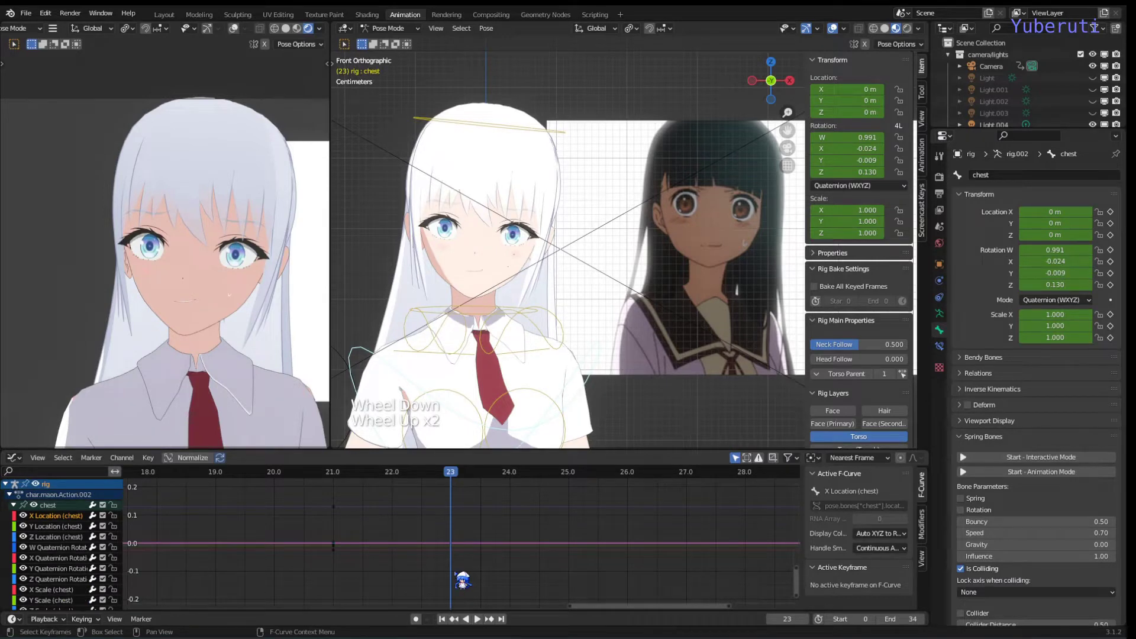
double_click(40, 515)
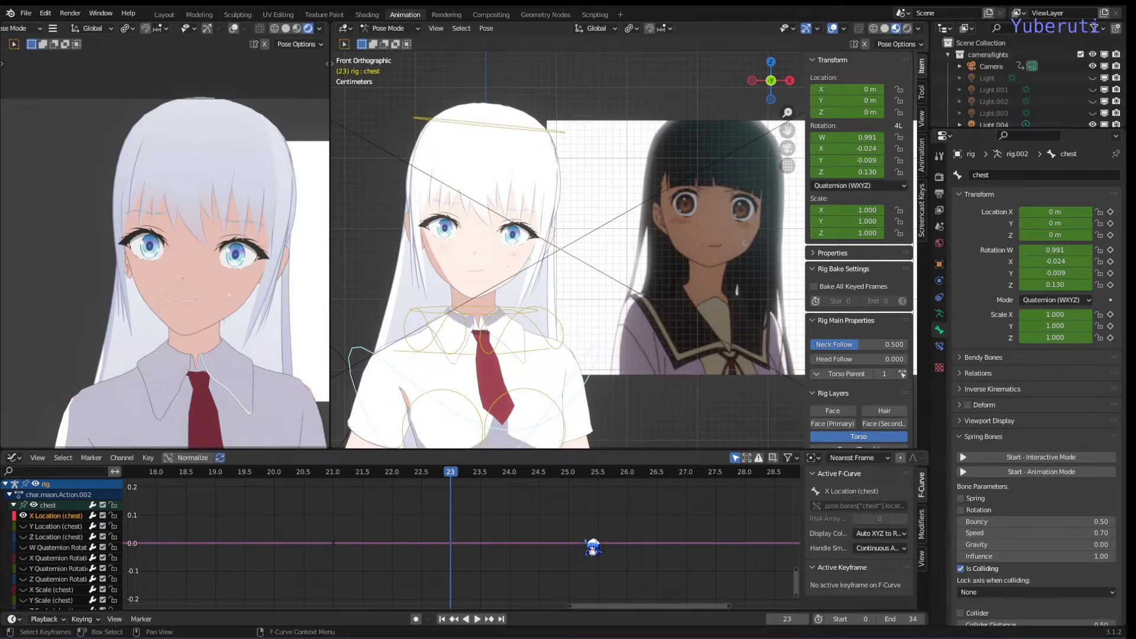
click(924, 525)
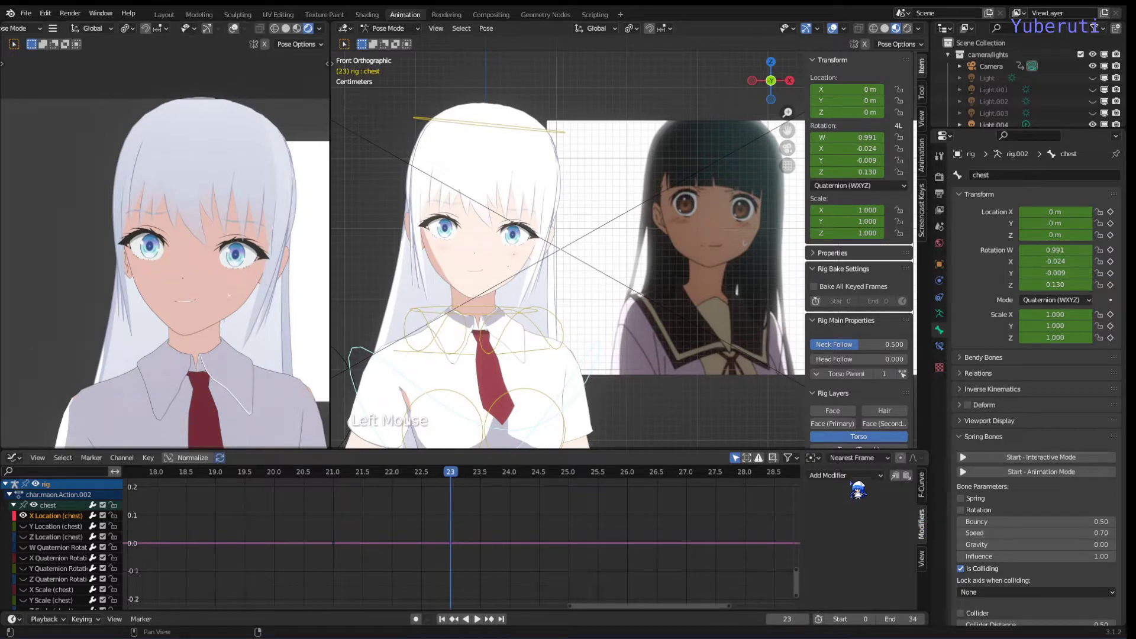
click(853, 476)
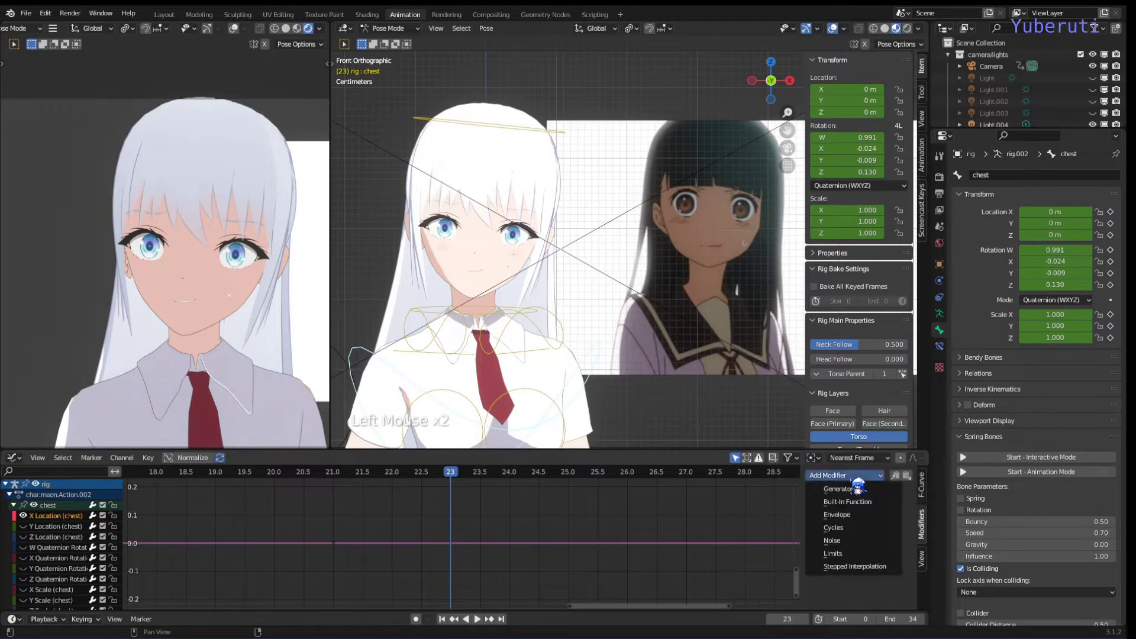
click(856, 542)
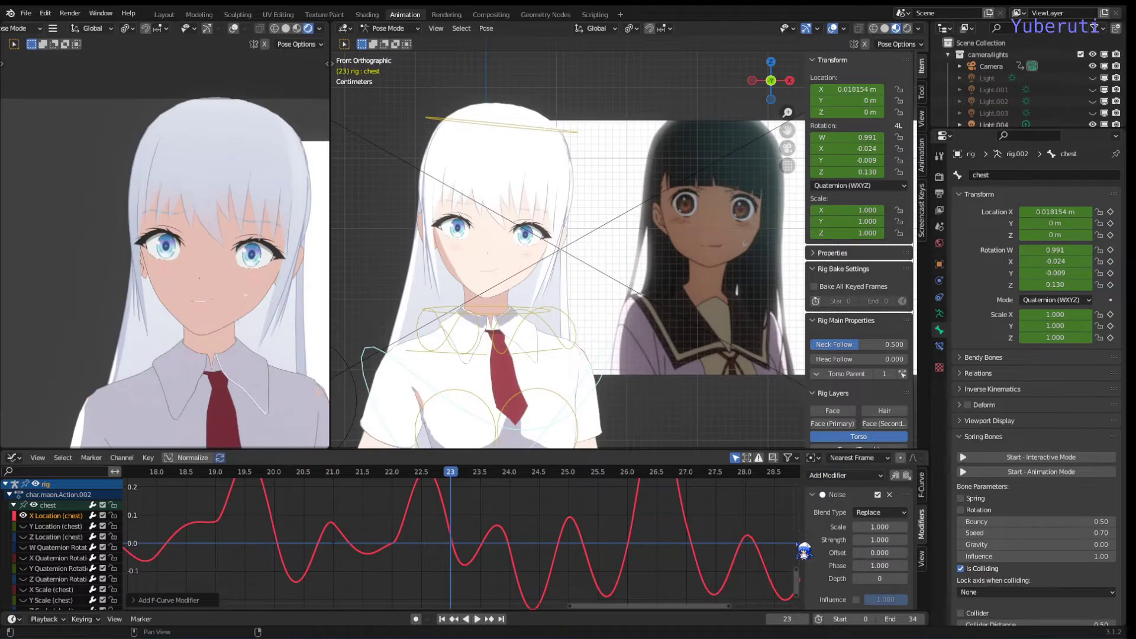
scroll(514, 545, down, 10)
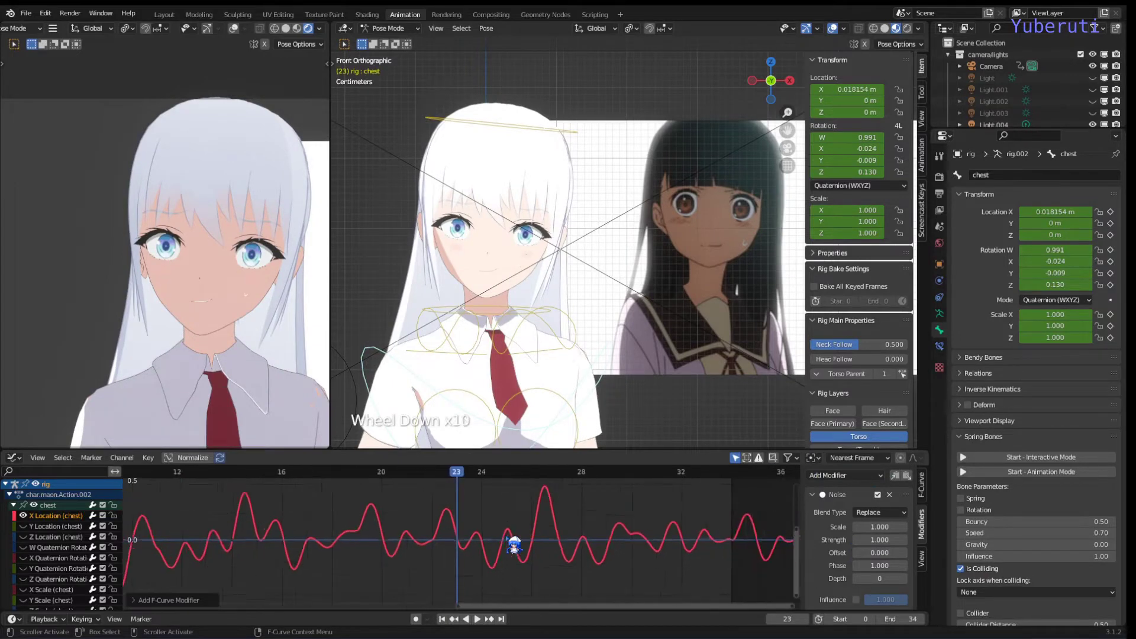
scroll(513, 542, down, 3)
scroll(498, 561, down, 3)
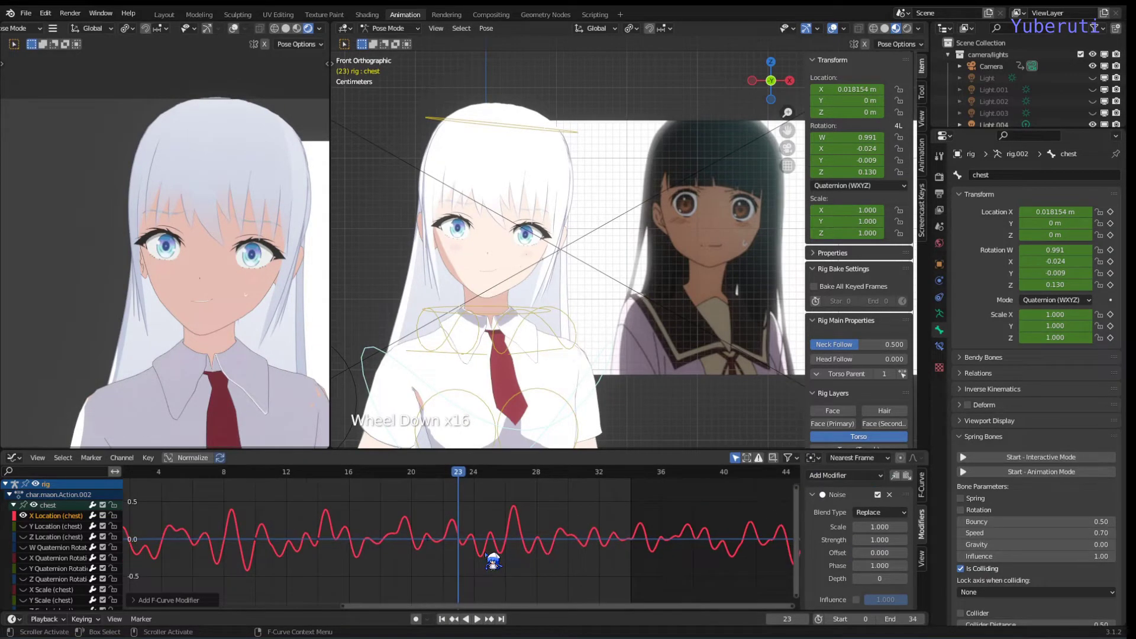
scroll(451, 553, down, 3)
drag(431, 610, 403, 614)
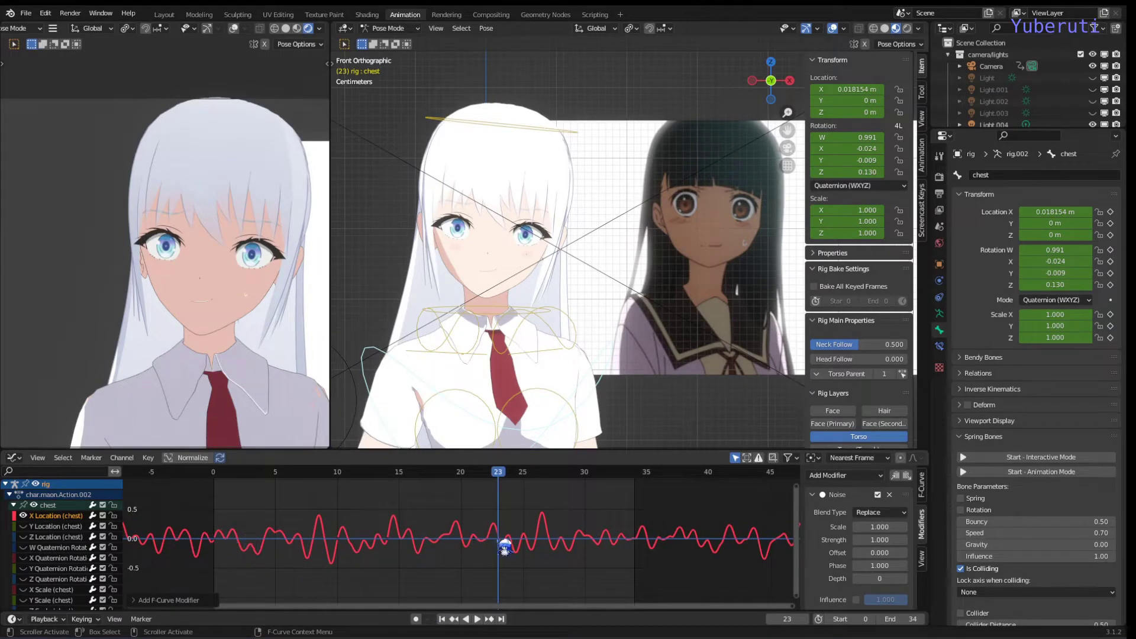
scroll(585, 544, up, 3)
scroll(661, 552, up, 6)
drag(563, 607, 595, 616)
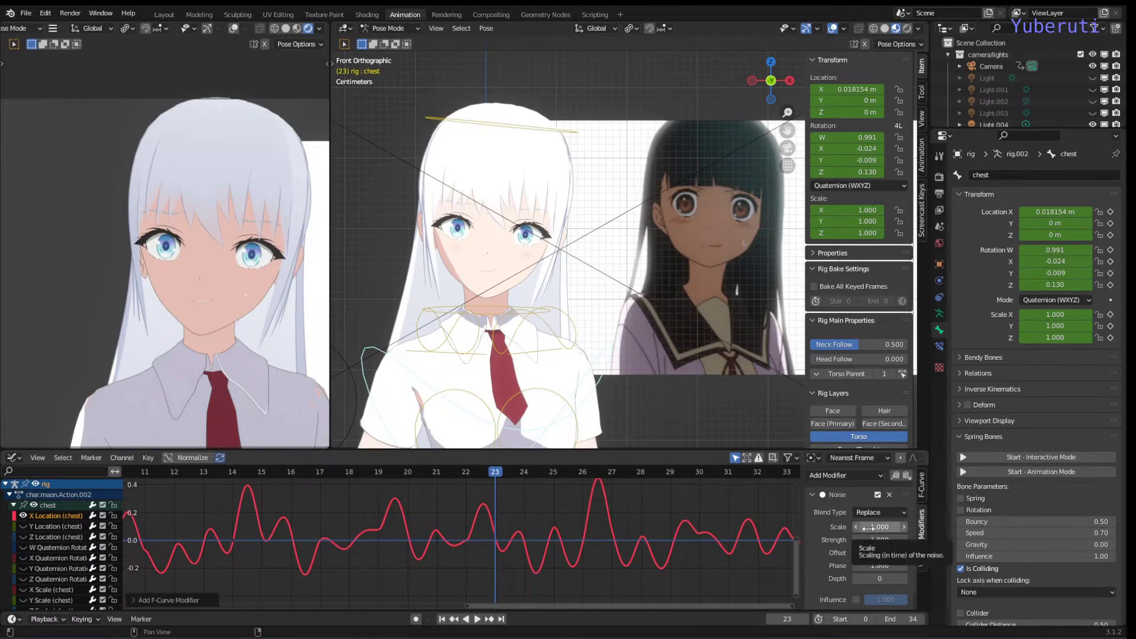
Try a Noise Scale of 1.2, then return it to 1.0.
click(904, 527)
click(904, 527)
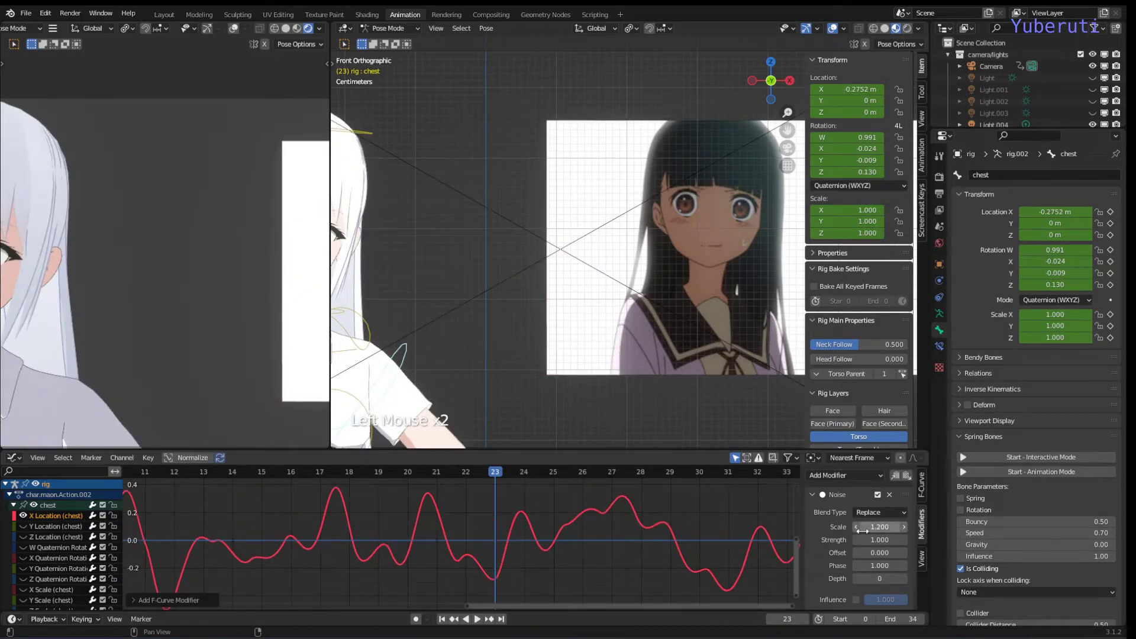
click(856, 527)
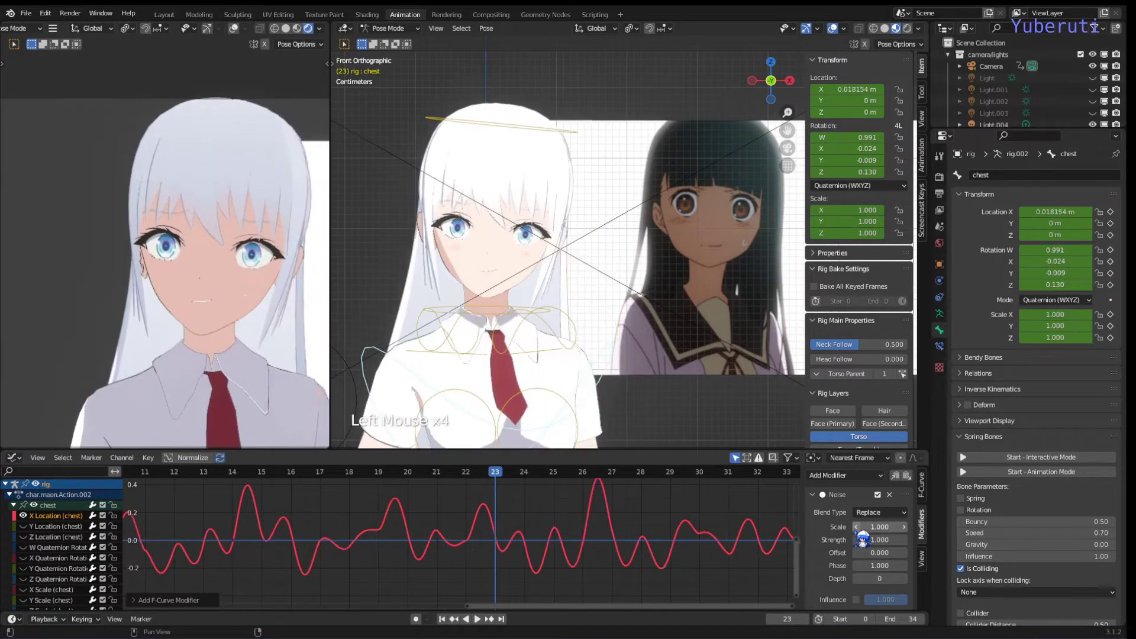
Set the Noise modifier's Strength to 0.500.
click(904, 539)
click(903, 539)
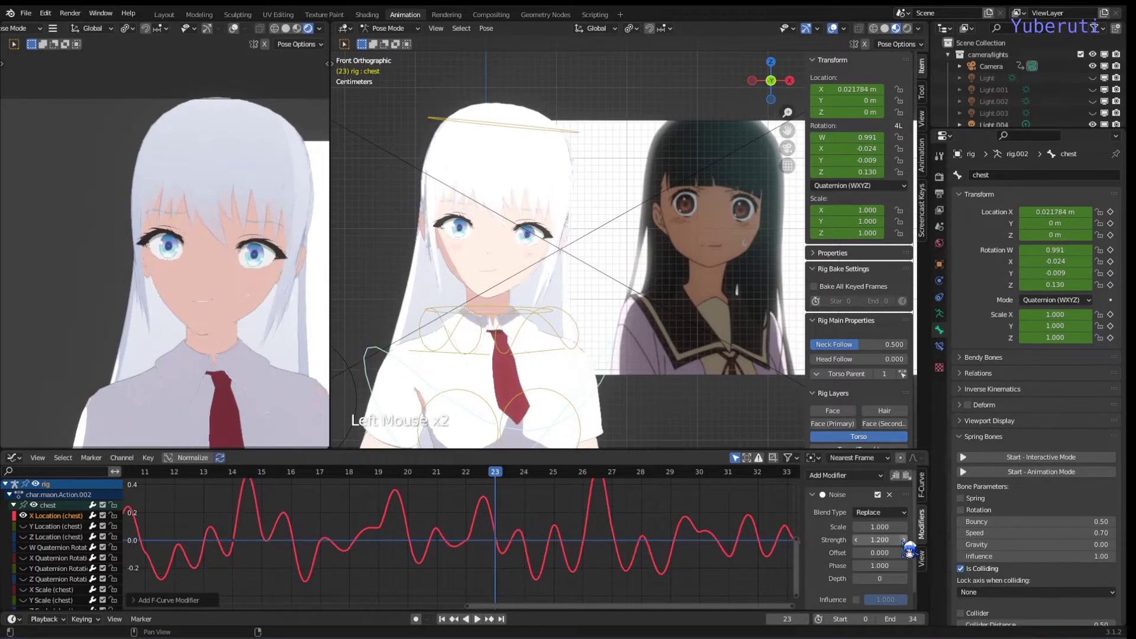
click(903, 540)
click(904, 540)
click(857, 540)
click(857, 540)
click(858, 539)
click(858, 540)
click(858, 540)
click(857, 540)
click(857, 540)
click(858, 540)
click(857, 540)
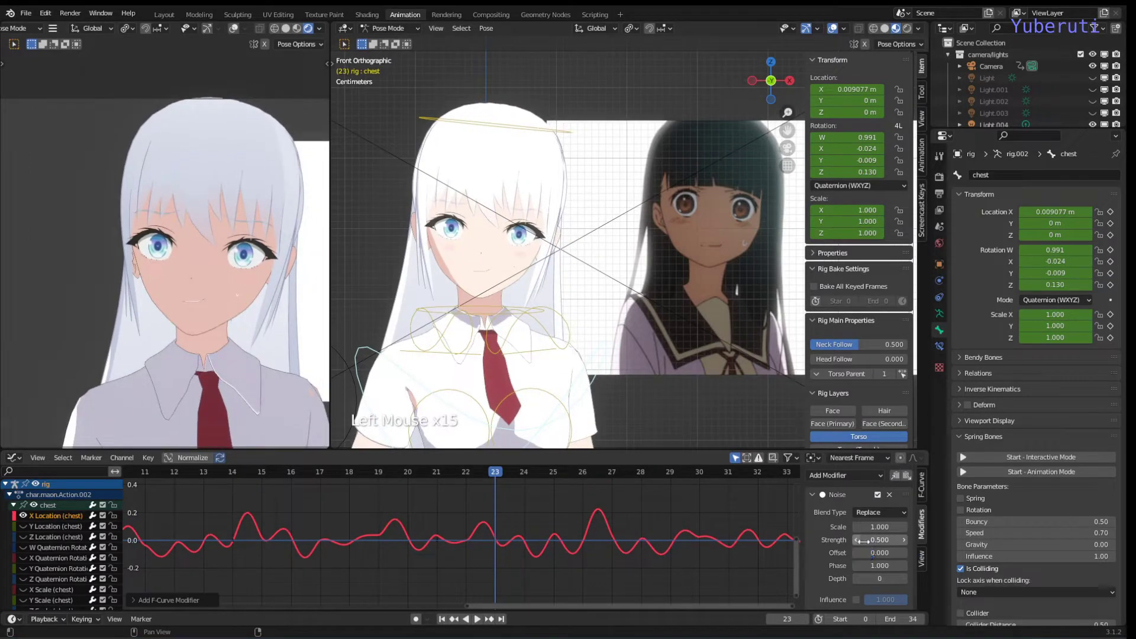
click(890, 541)
key(Return)
Experiment with raising the Noise Offset, then return it to 0.
click(904, 553)
click(904, 553)
click(903, 553)
click(904, 552)
click(904, 553)
click(904, 552)
click(889, 553)
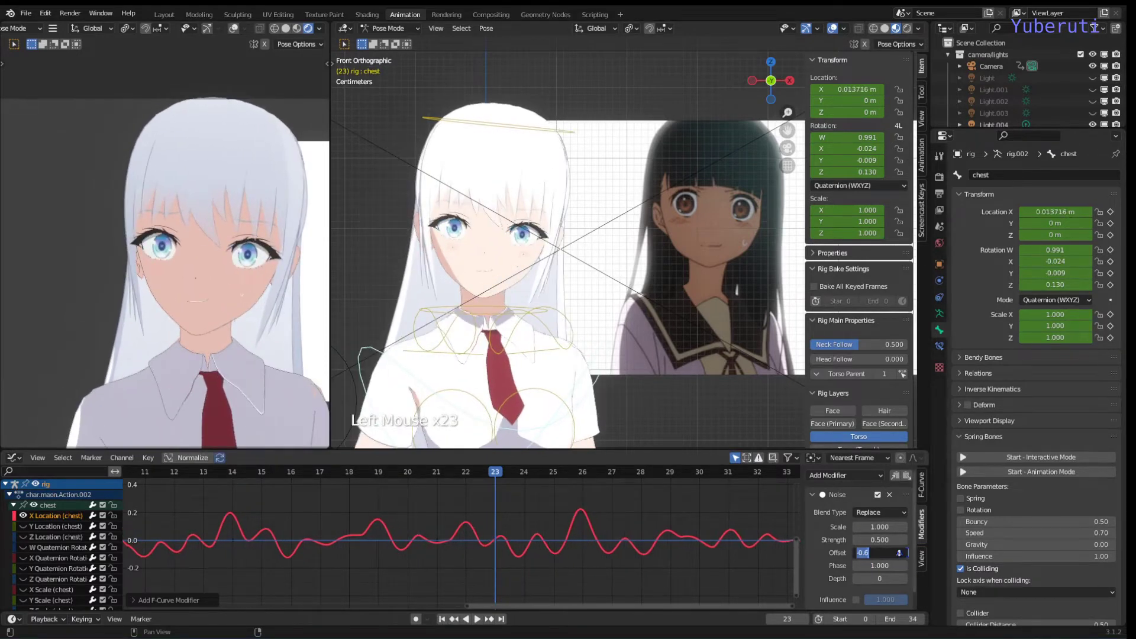
click(904, 553)
click(903, 553)
click(903, 552)
click(903, 553)
click(904, 553)
click(903, 553)
click(904, 553)
click(903, 552)
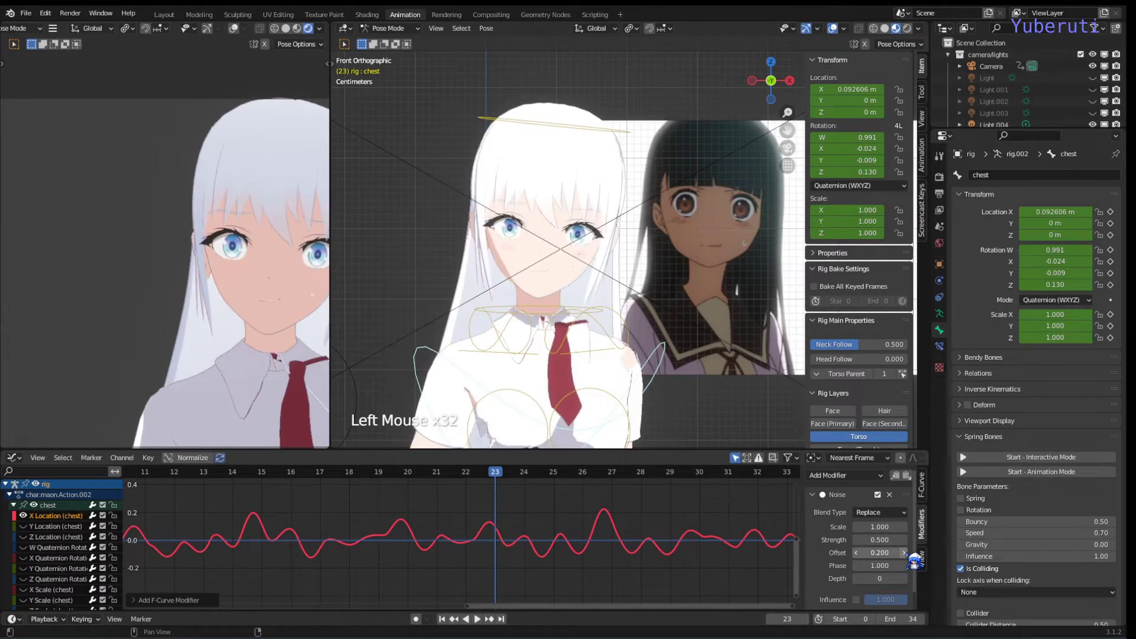
click(857, 552)
click(856, 553)
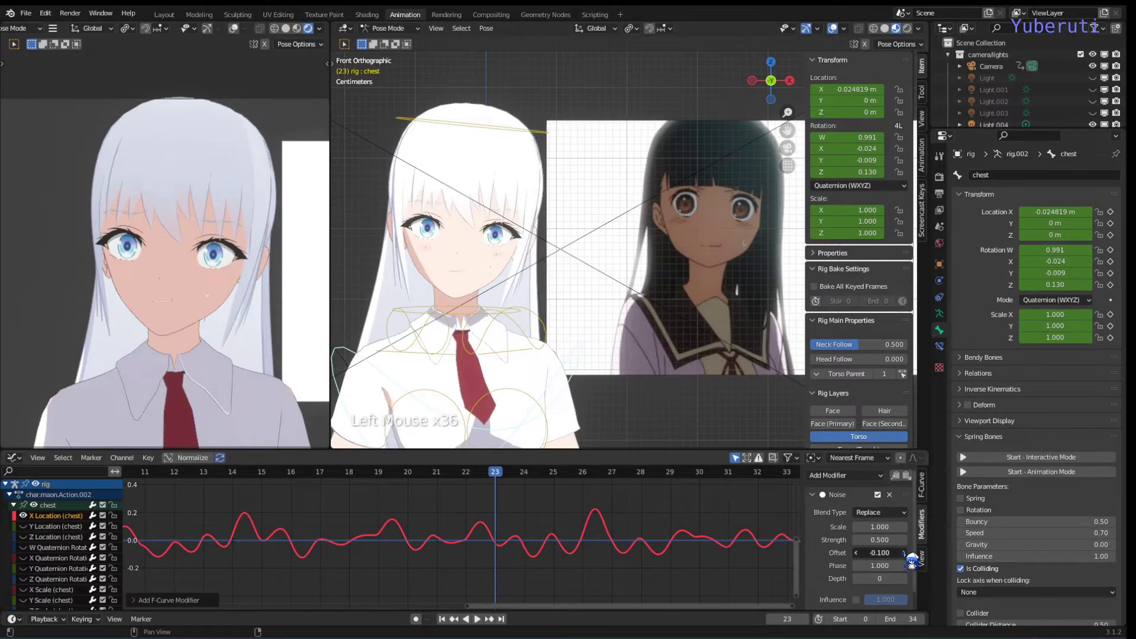
click(857, 553)
click(857, 553)
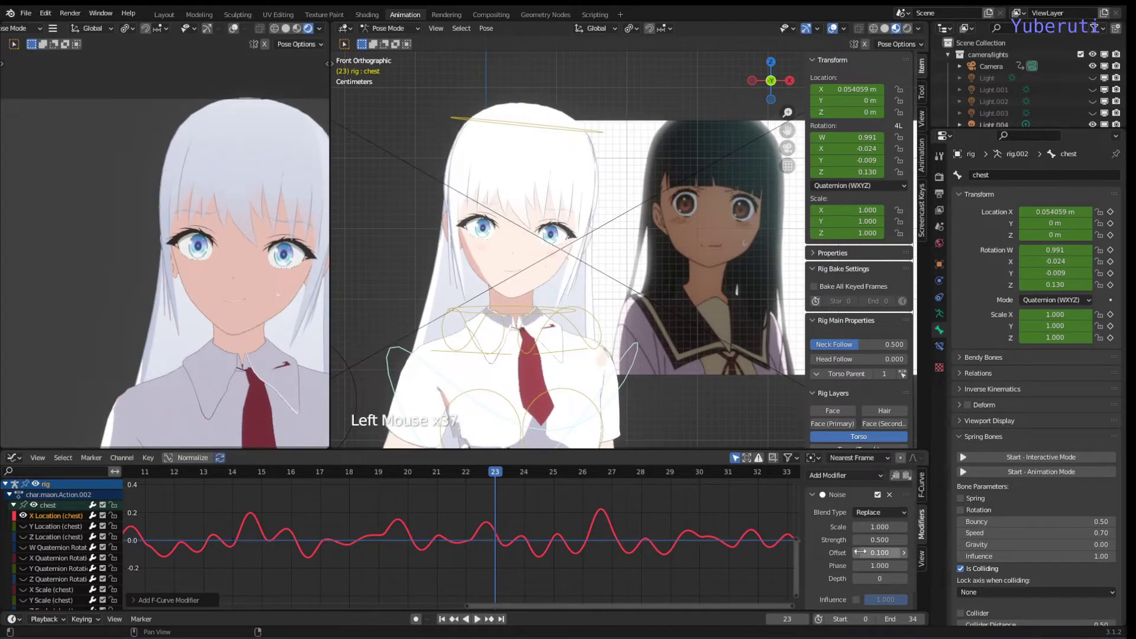
Raise the Noise Phase, then set it back to 0.
click(904, 566)
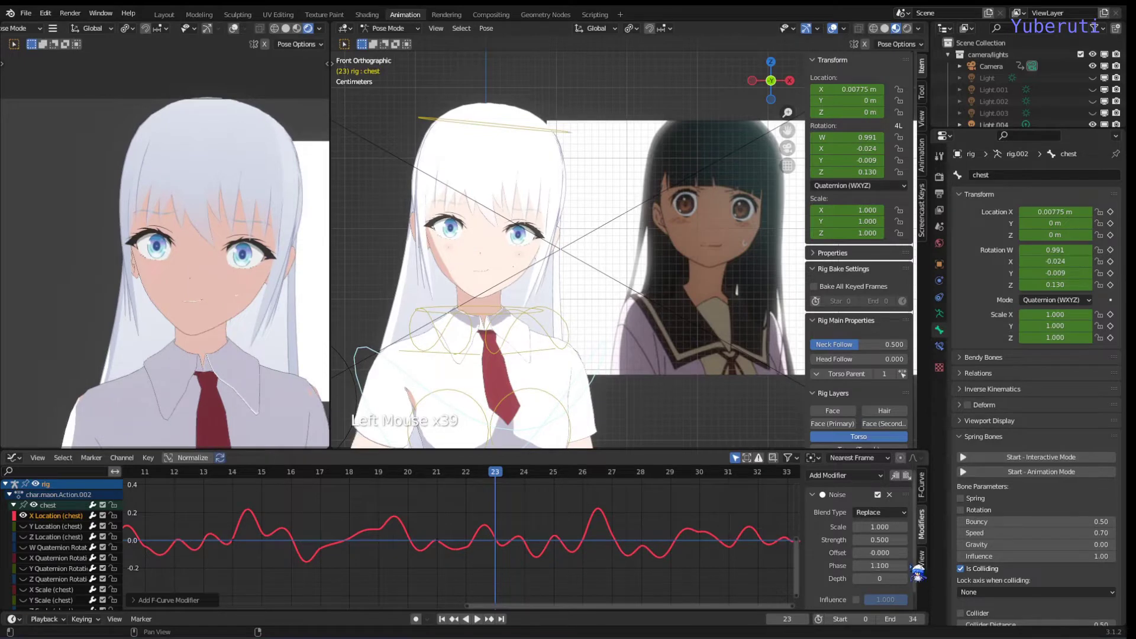
click(904, 566)
click(904, 565)
click(905, 566)
click(904, 565)
click(904, 566)
click(904, 565)
click(904, 566)
click(904, 566)
click(904, 566)
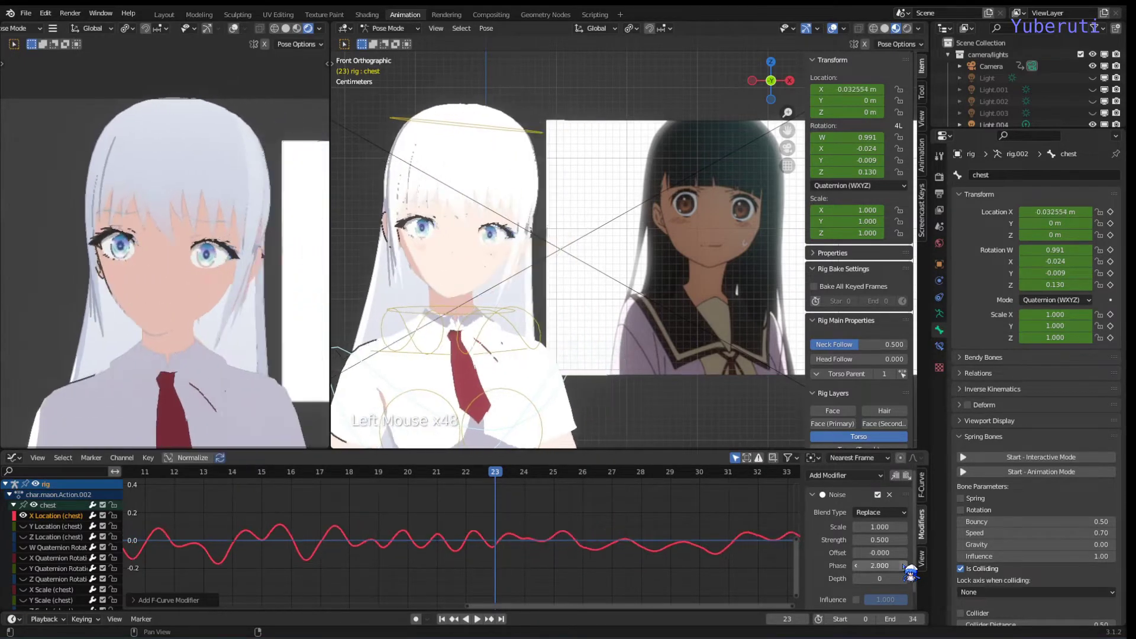
click(905, 566)
click(905, 566)
click(904, 565)
click(904, 565)
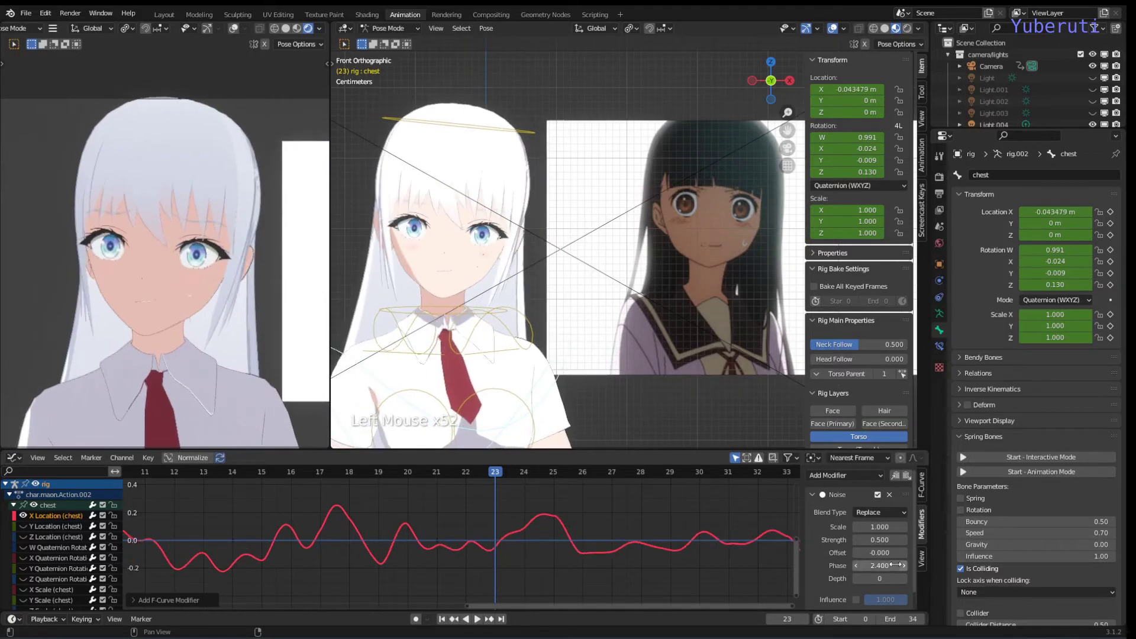
click(879, 566)
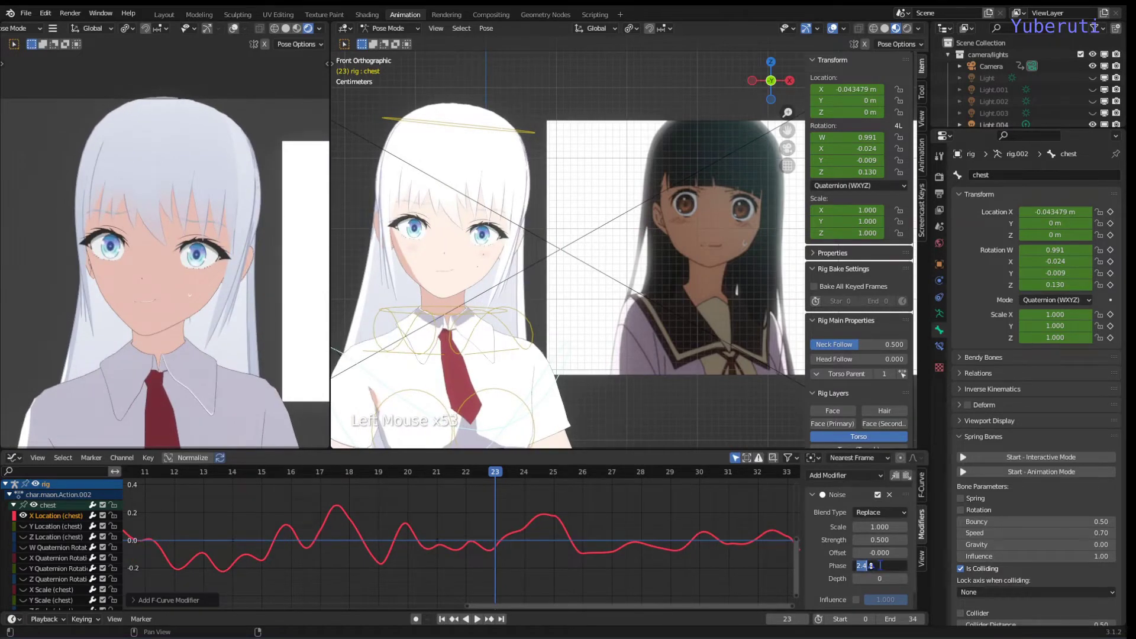
text(0)
key(Return)
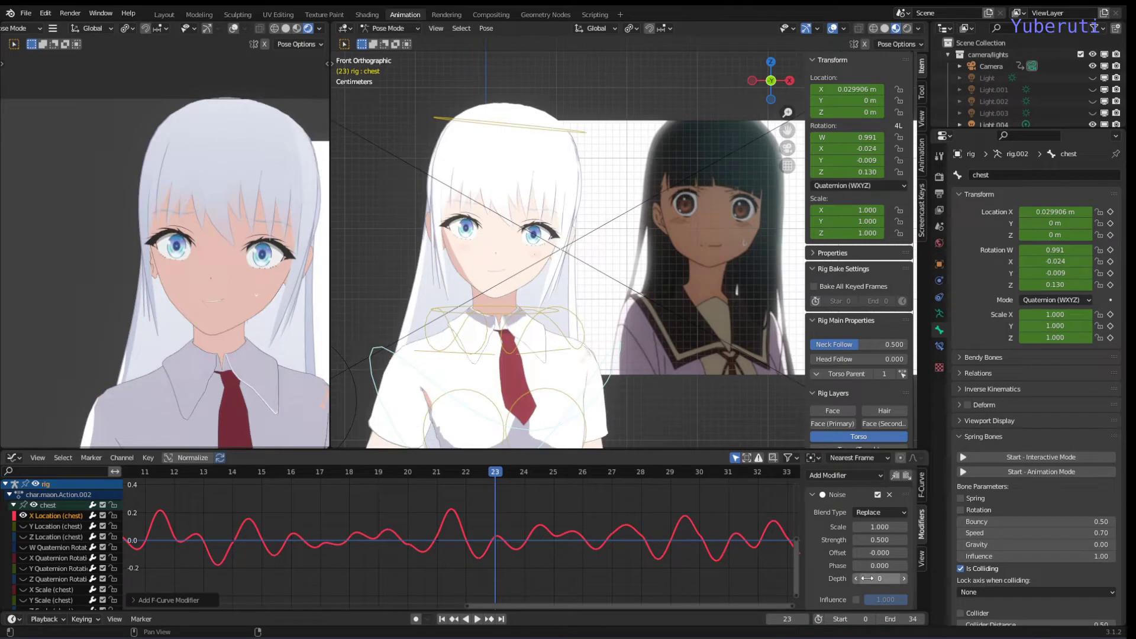
Add Noise Depth layers, then reduce Depth back to 0 to keep the curve smooth.
click(904, 579)
click(904, 579)
click(905, 579)
click(905, 579)
click(904, 579)
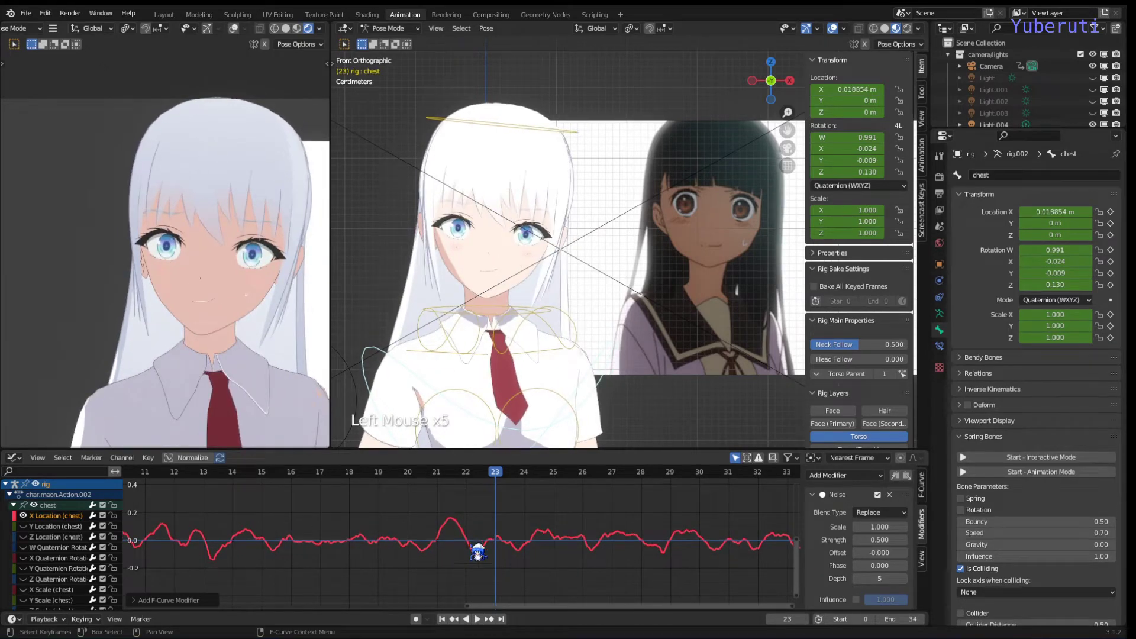
scroll(562, 553, up, 10)
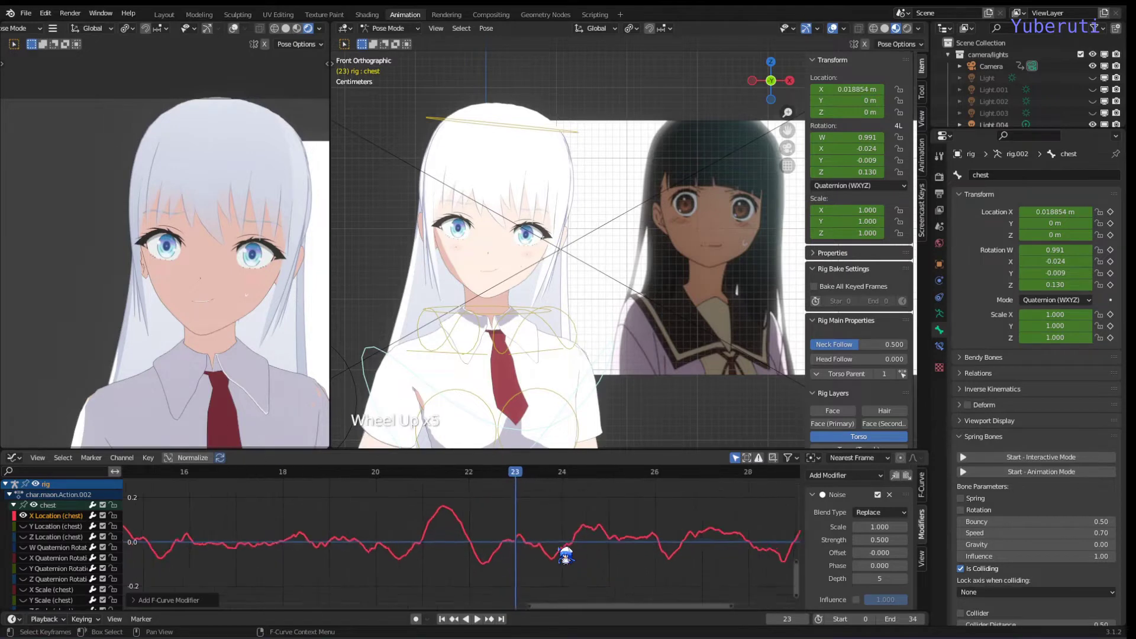
scroll(565, 561, up, 2)
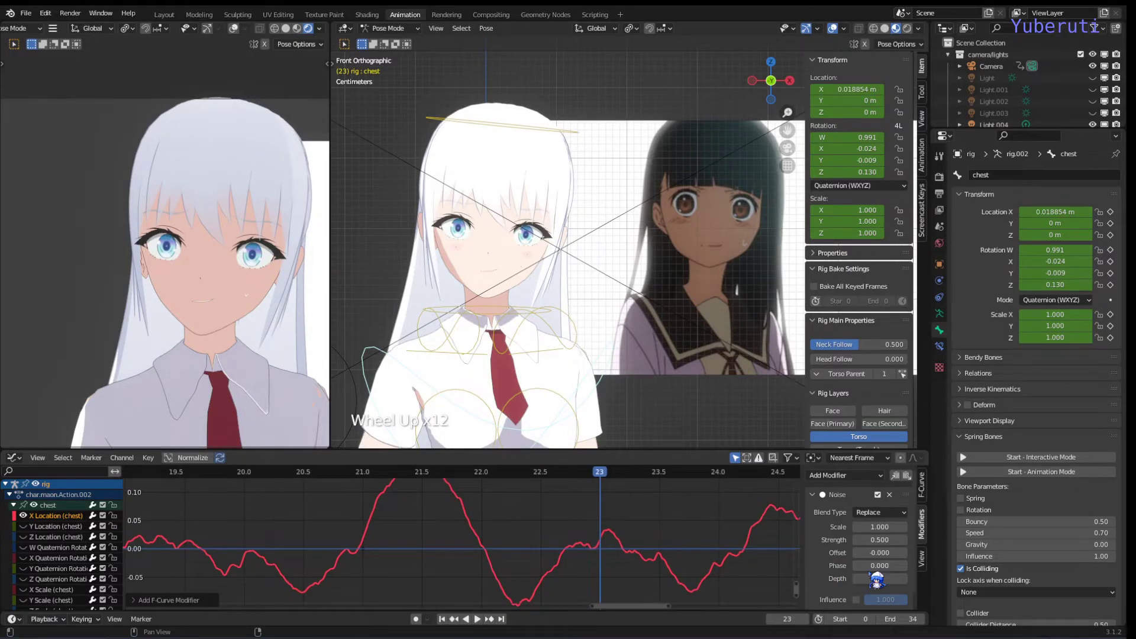
click(857, 579)
click(857, 579)
click(857, 579)
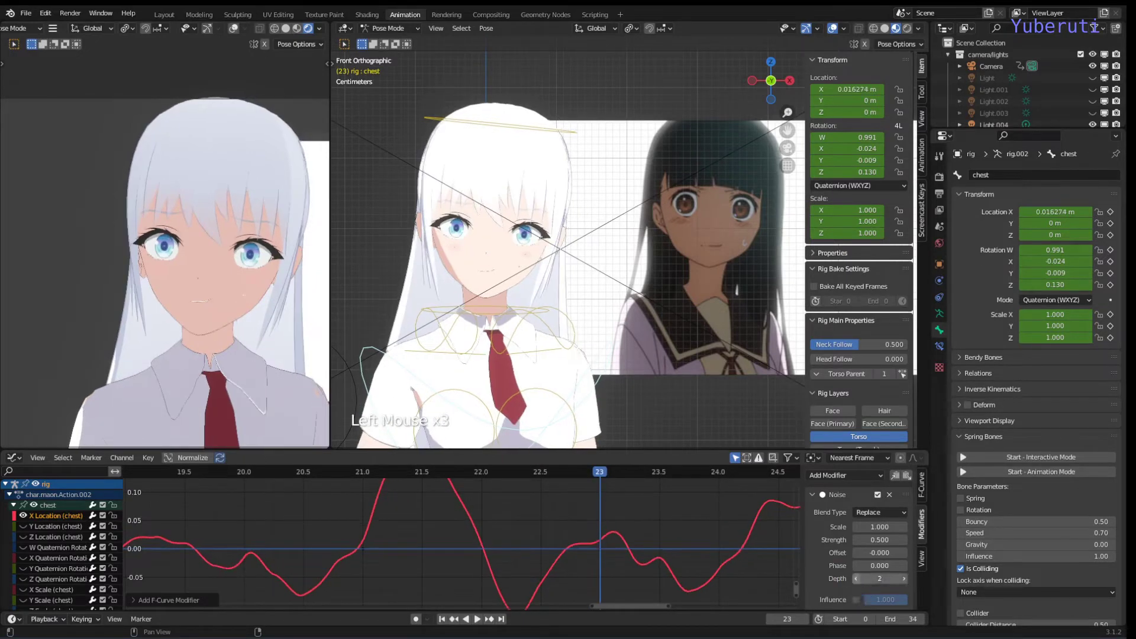
click(857, 578)
click(857, 579)
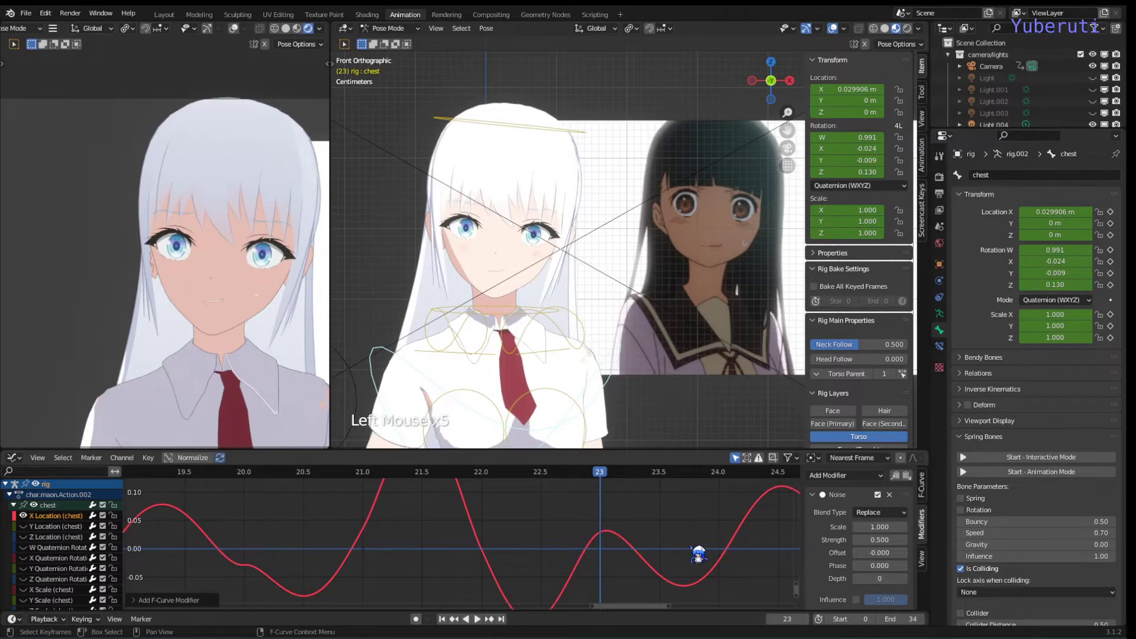
scroll(565, 562, down, 4)
scroll(575, 564, down, 2)
middle_drag(703, 533, 726, 550)
scroll(891, 570, down, 2)
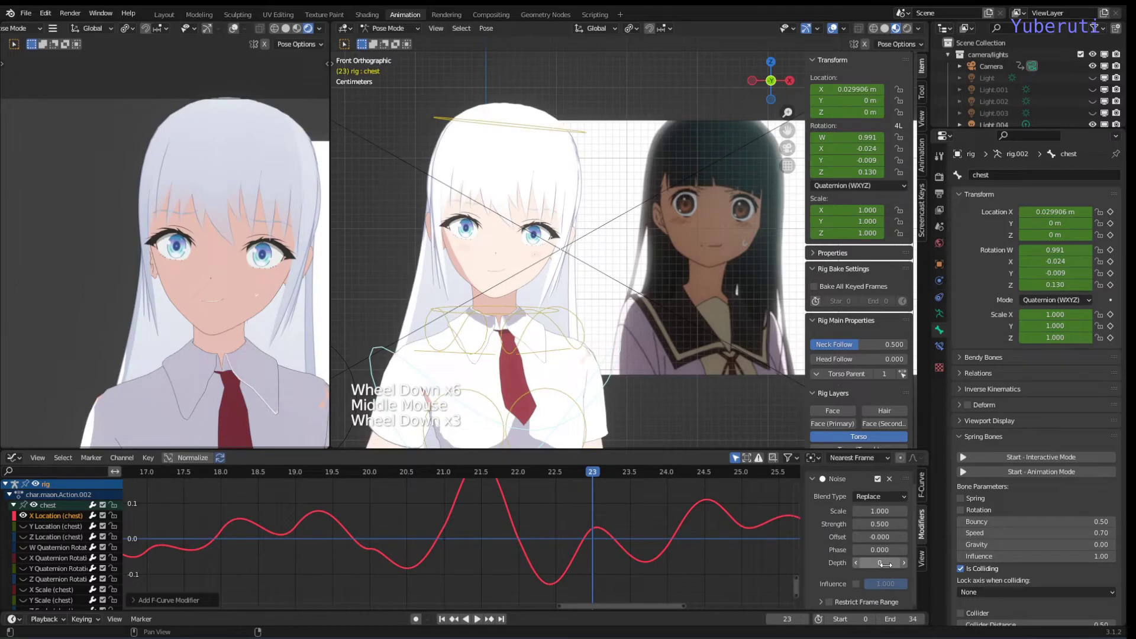
Enable the Noise modifier's Influence setting.
click(856, 584)
scroll(620, 557, down, 3)
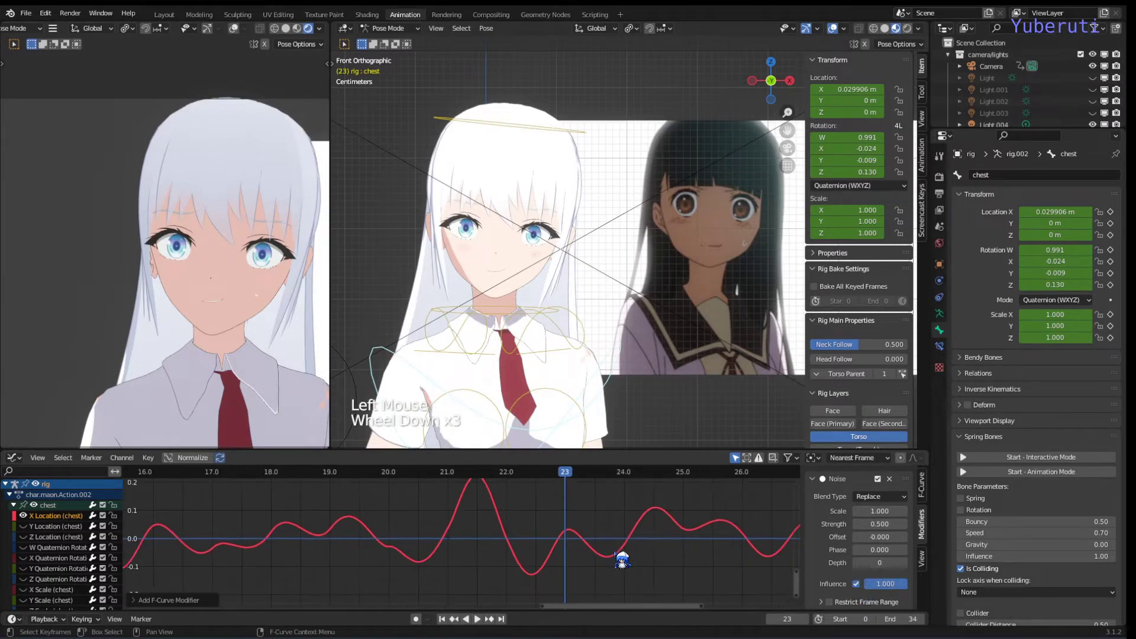
click(886, 584)
Lower the Noise modifier's Influence to 0.368.
drag(886, 584, 859, 584)
click(876, 584)
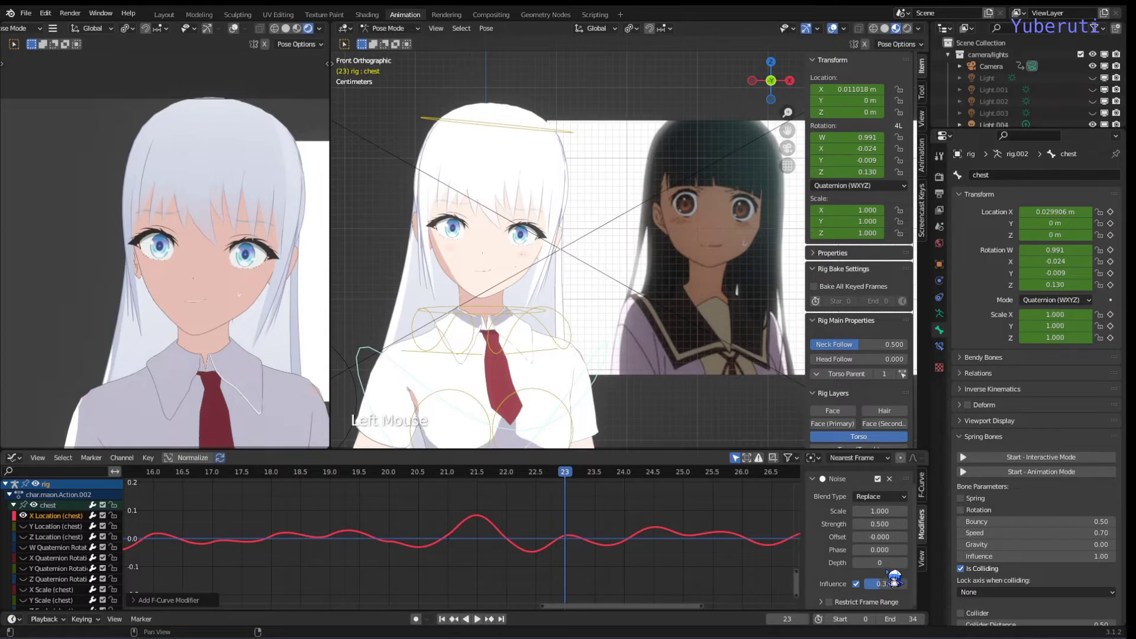
key(Return)
scroll(592, 540, down, 4)
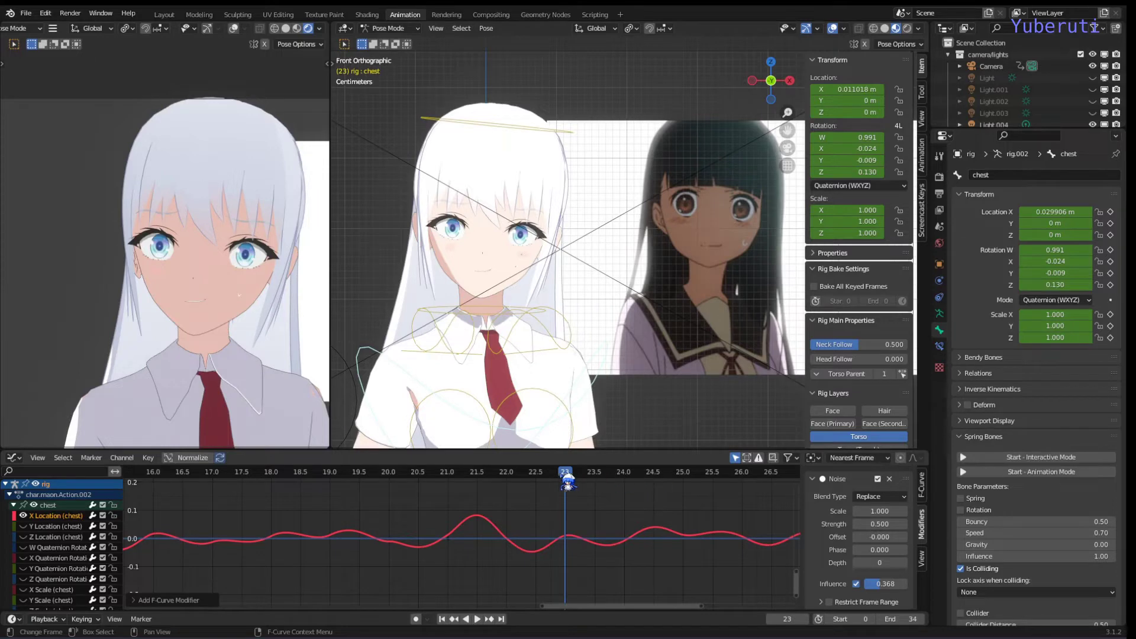
Jump to frame 21 and play the animation to preview the subtle wobble.
click(448, 481)
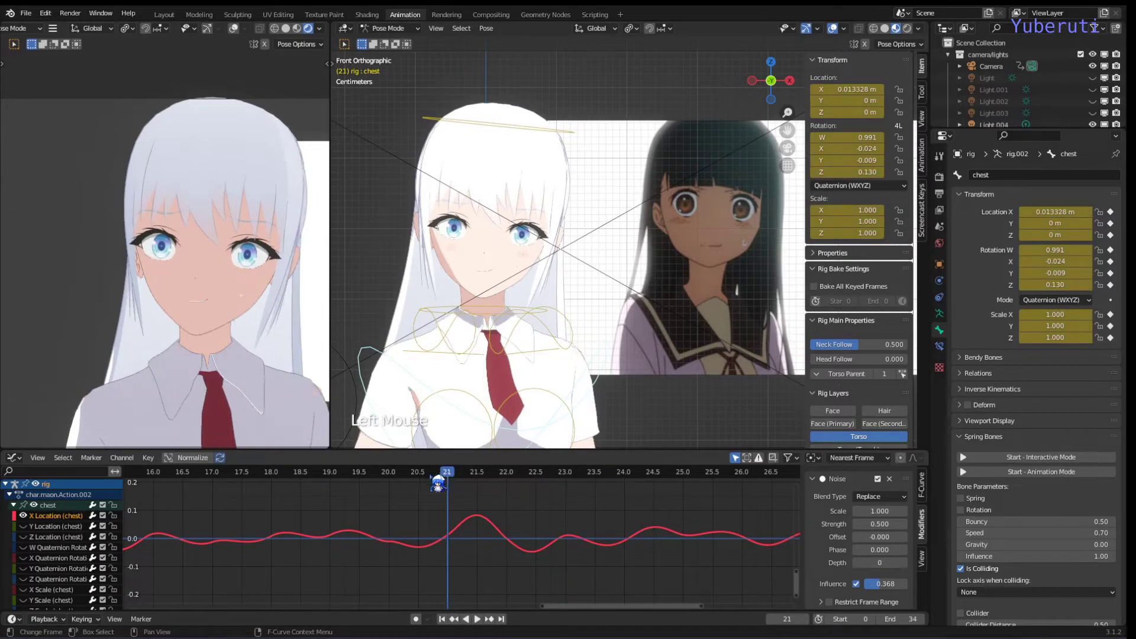
click(447, 480)
click(448, 481)
click(447, 481)
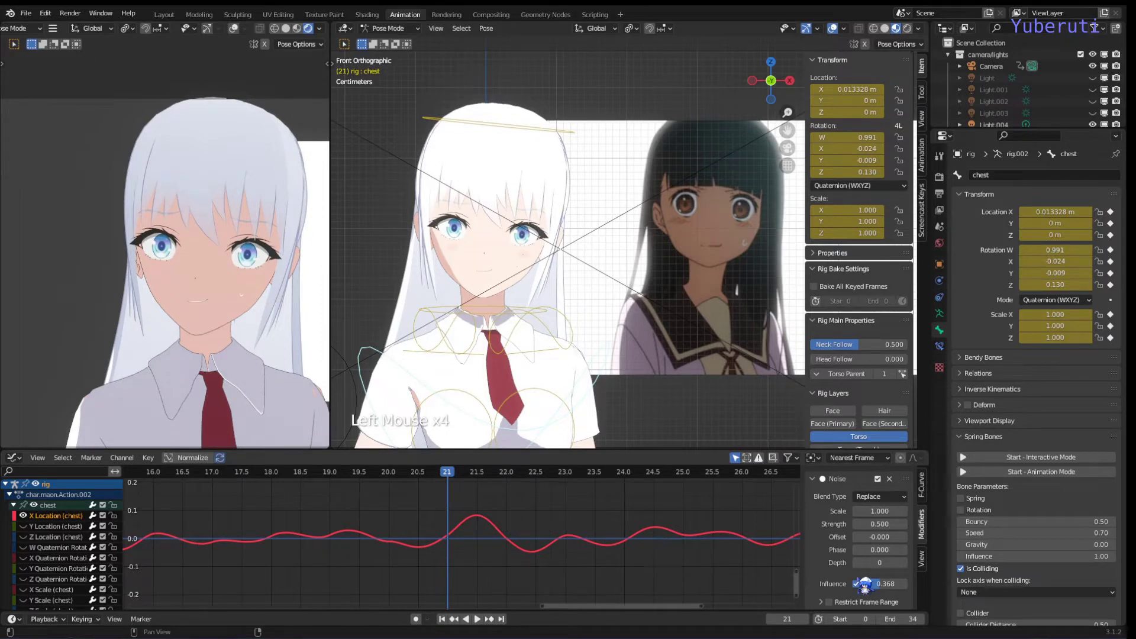
scroll(842, 610, down, 1)
Turn on Restrict Frame Range for the Noise modifier.
click(834, 603)
scroll(838, 559, down, 1)
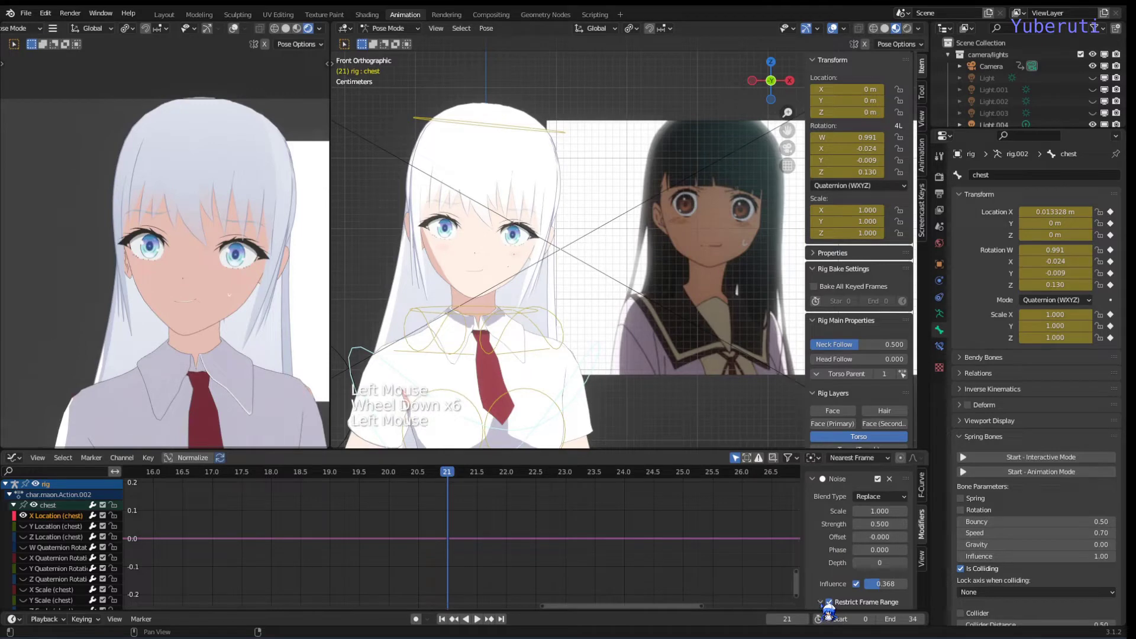
scroll(843, 560, down, 2)
scroll(852, 568, down, 3)
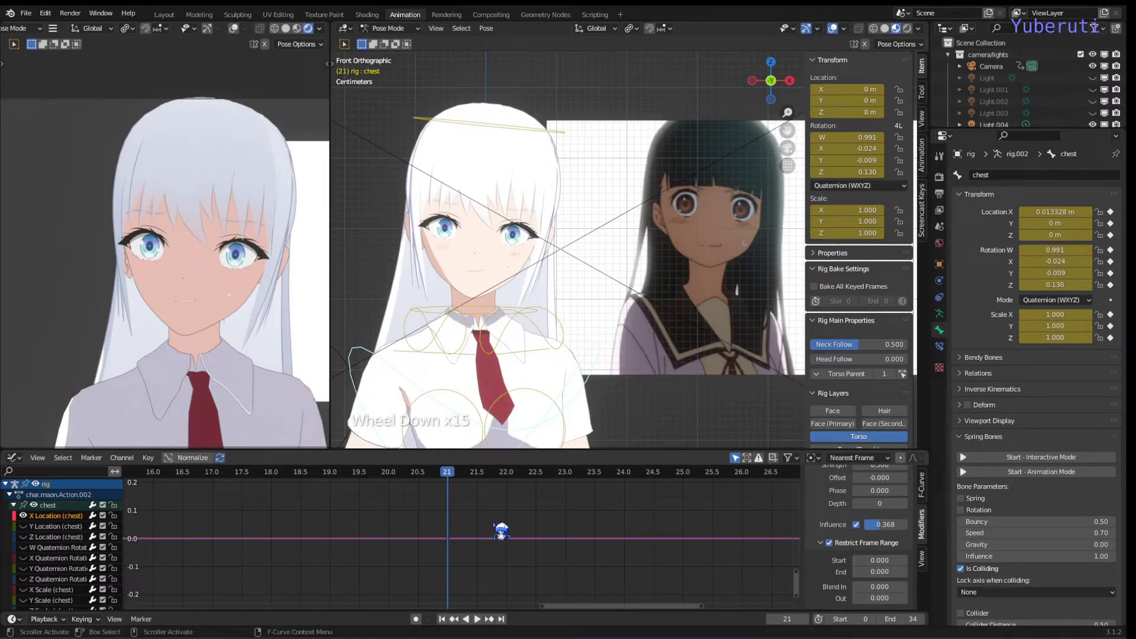
scroll(550, 535, down, 6)
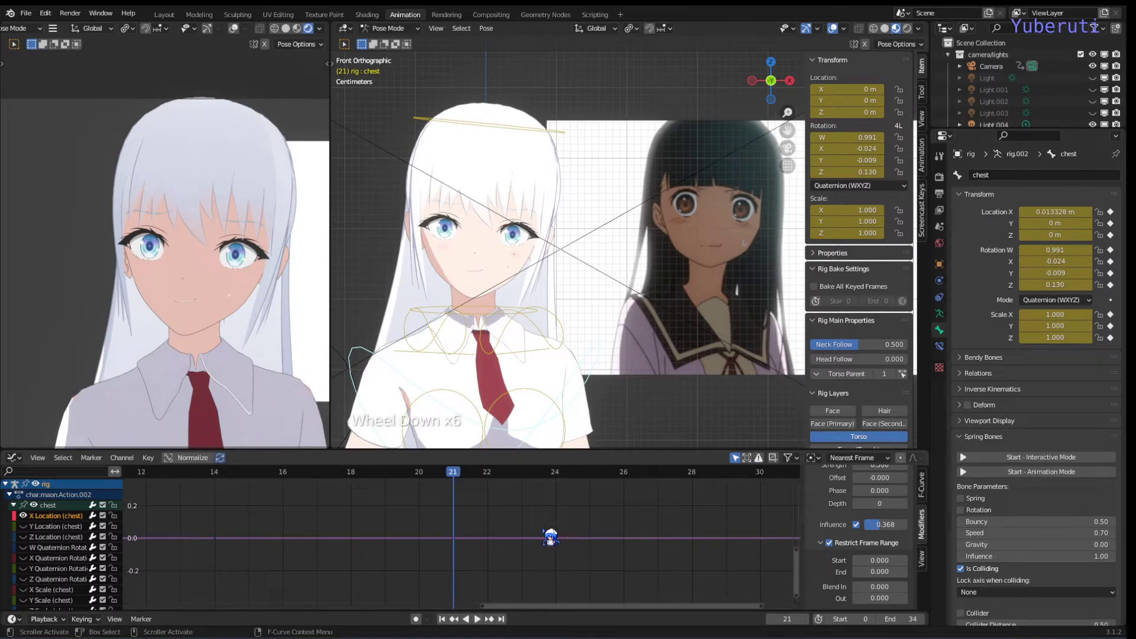
Scrub frames 20–26 to check where the noise acts, stopping on frame 25.
click(429, 480)
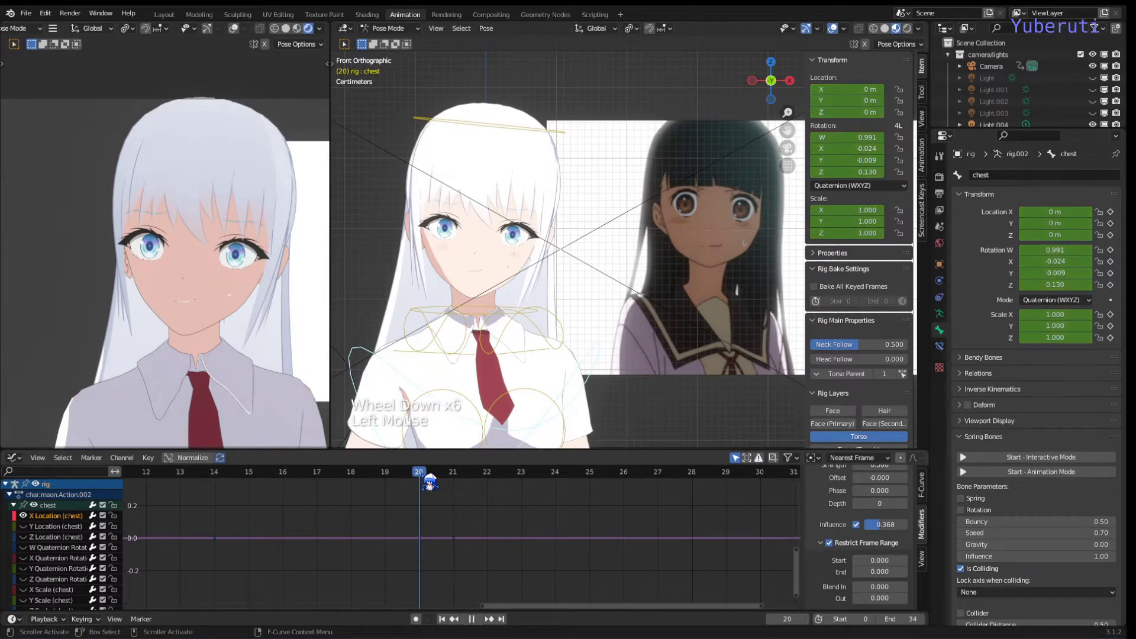
drag(428, 481, 671, 483)
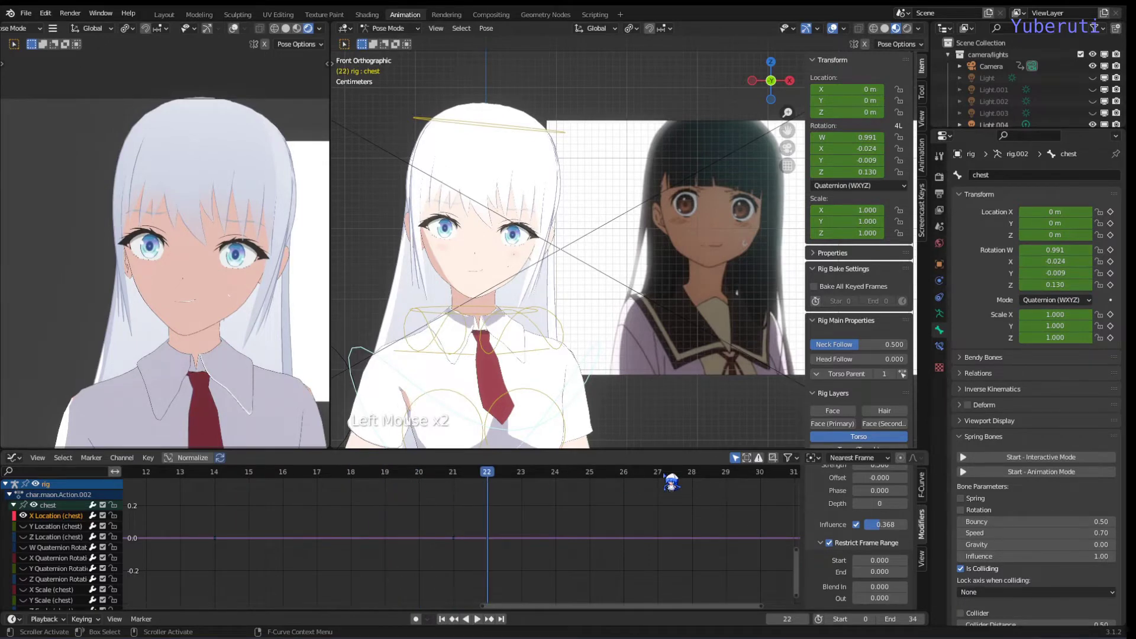
click(457, 485)
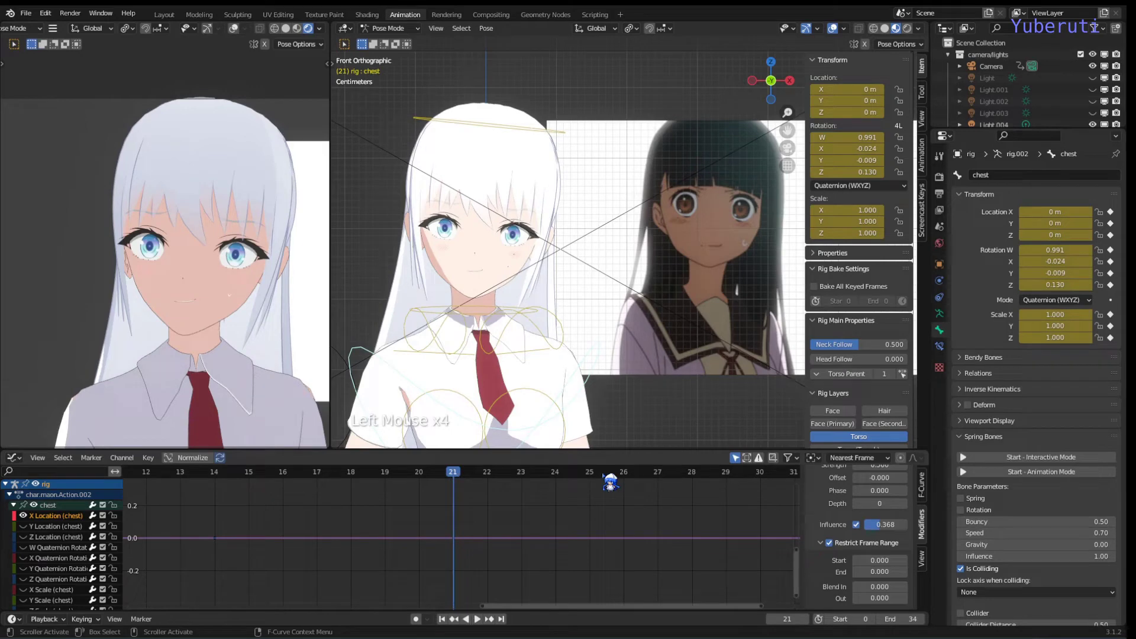
key(Right)
key(Right)
key(Right)
key(Right)
key(Right)
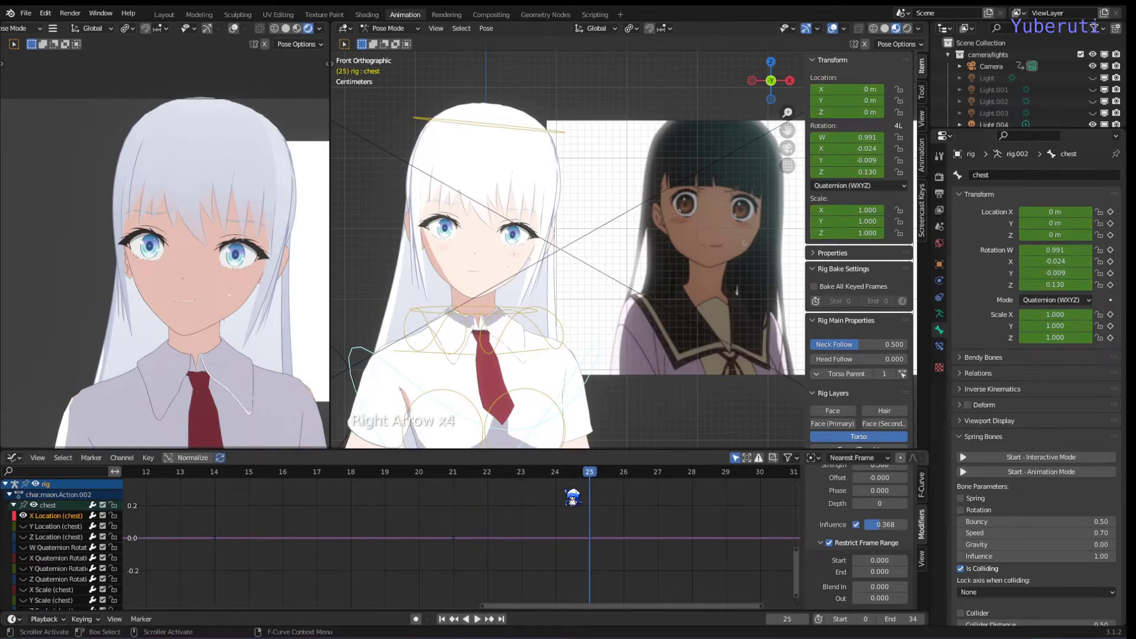
key(Left)
key(Left)
key(Left)
key(Left)
key(Left)
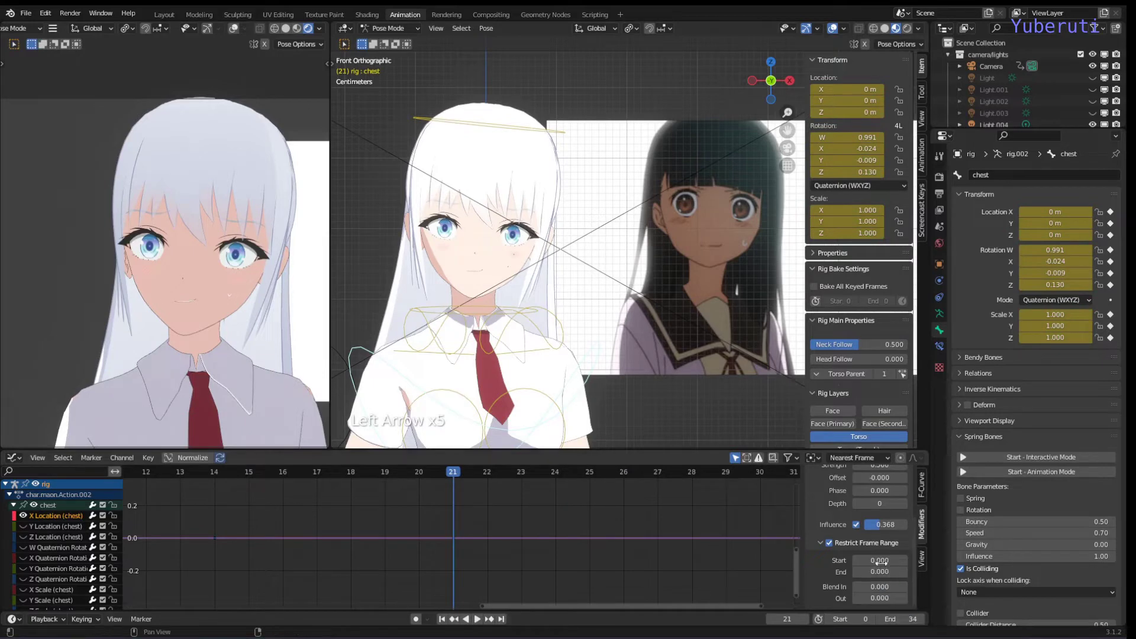
Set the noise frame range to Start 21 and End 25.
click(880, 561)
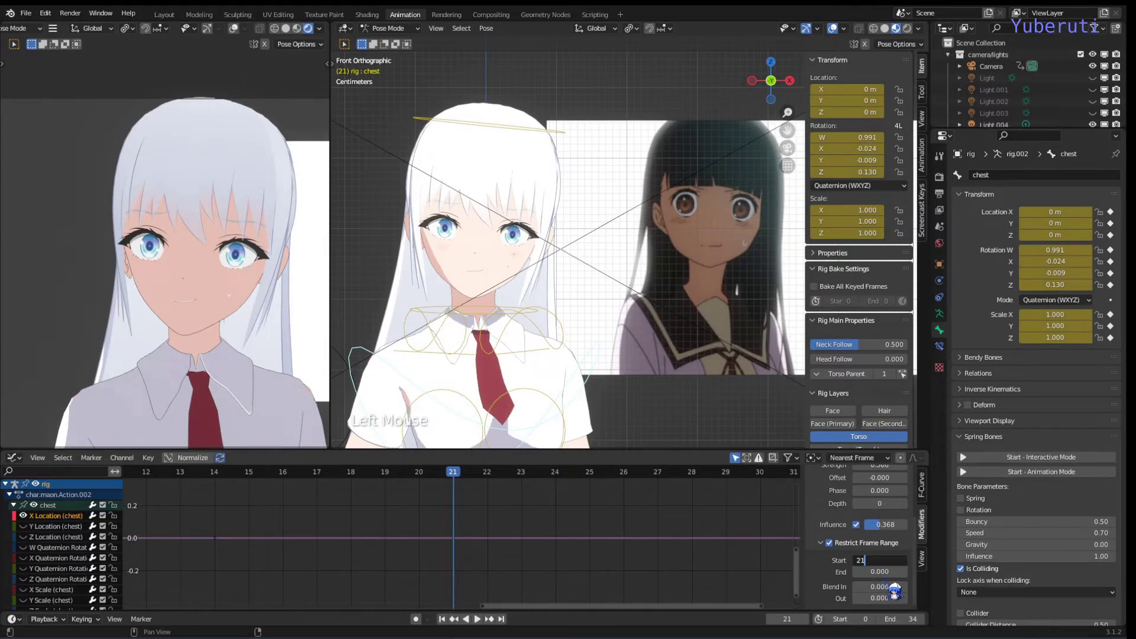
click(877, 572)
text(25)
key(Return)
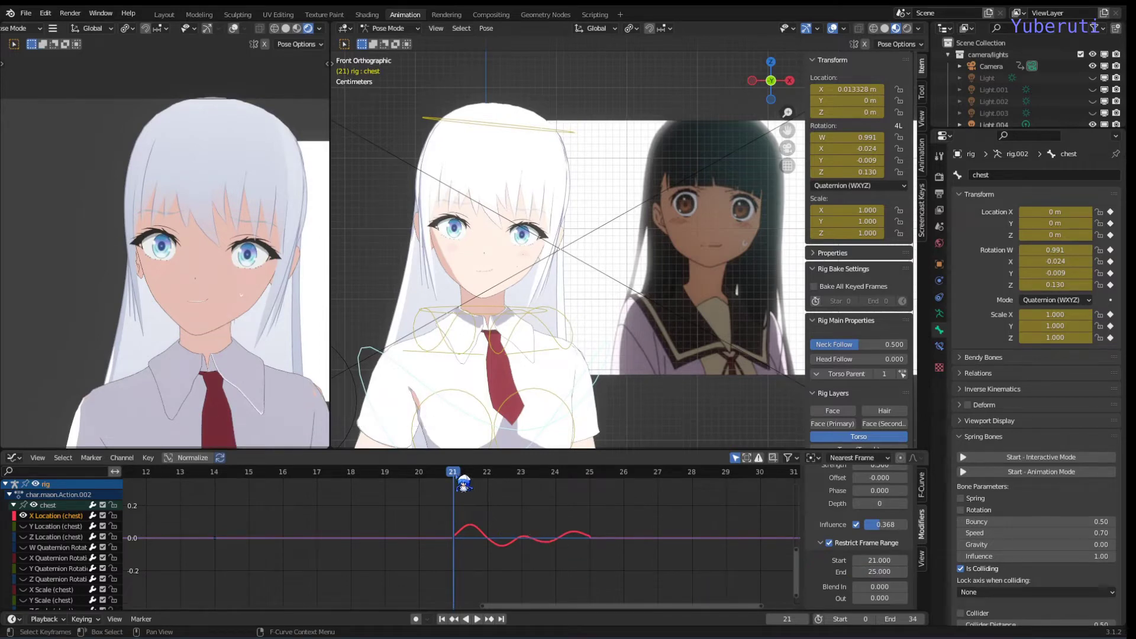
Scrub and step through frames 21–25 to preview the restricted wobble.
drag(463, 484, 588, 512)
drag(471, 522, 461, 483)
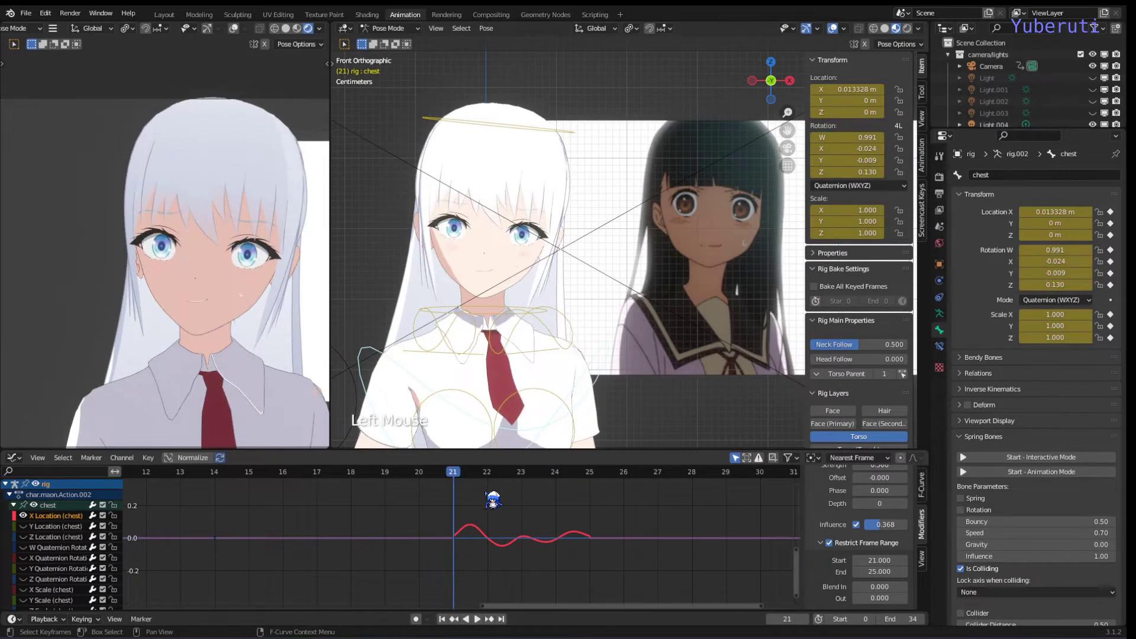
key(Right)
key(Right)
key(Right)
key(Right)
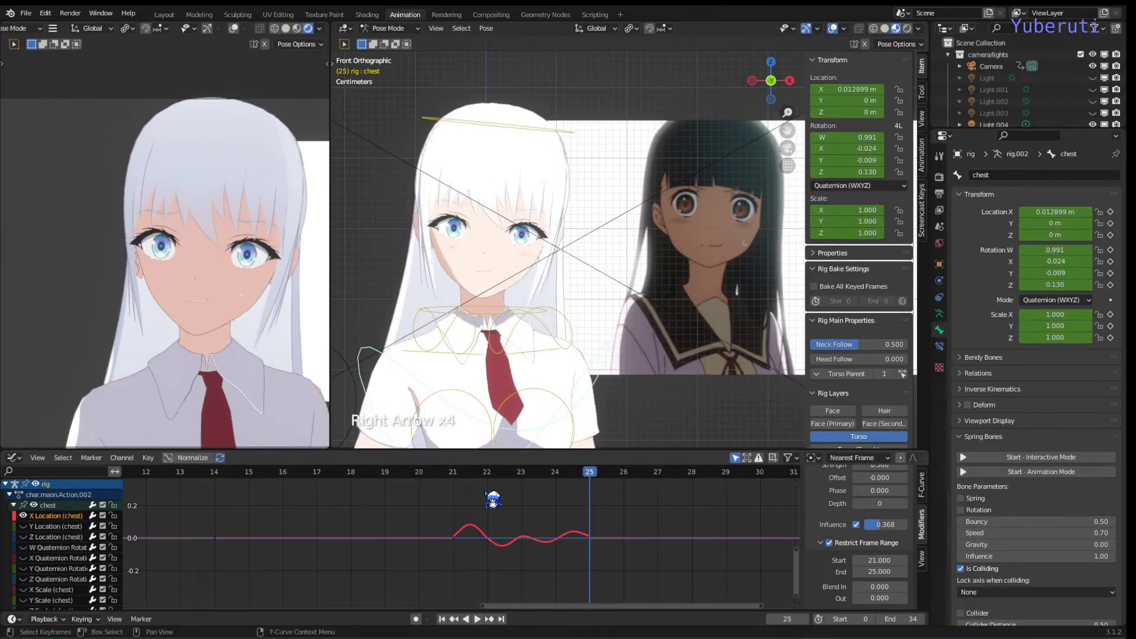
key(Left)
key(Left)
key(Left)
key(Left)
scroll(858, 564, up, 9)
Lower the first Noise modifier's strength on chest X Location to 0.010.
scroll(863, 554, up, 2)
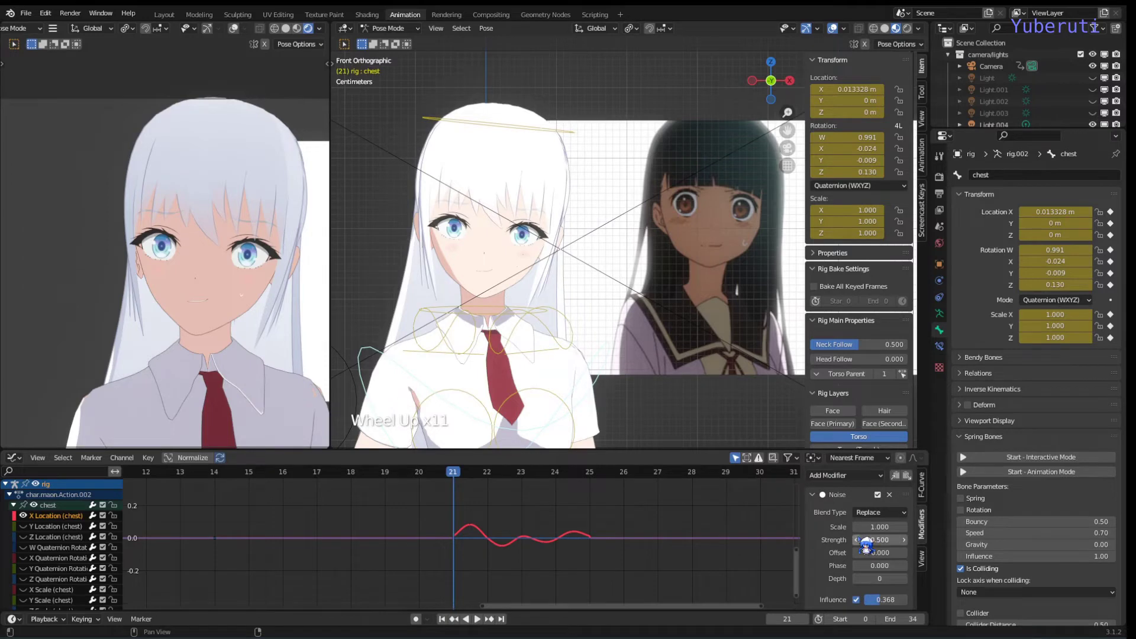
click(864, 544)
click(864, 544)
click(864, 544)
click(864, 544)
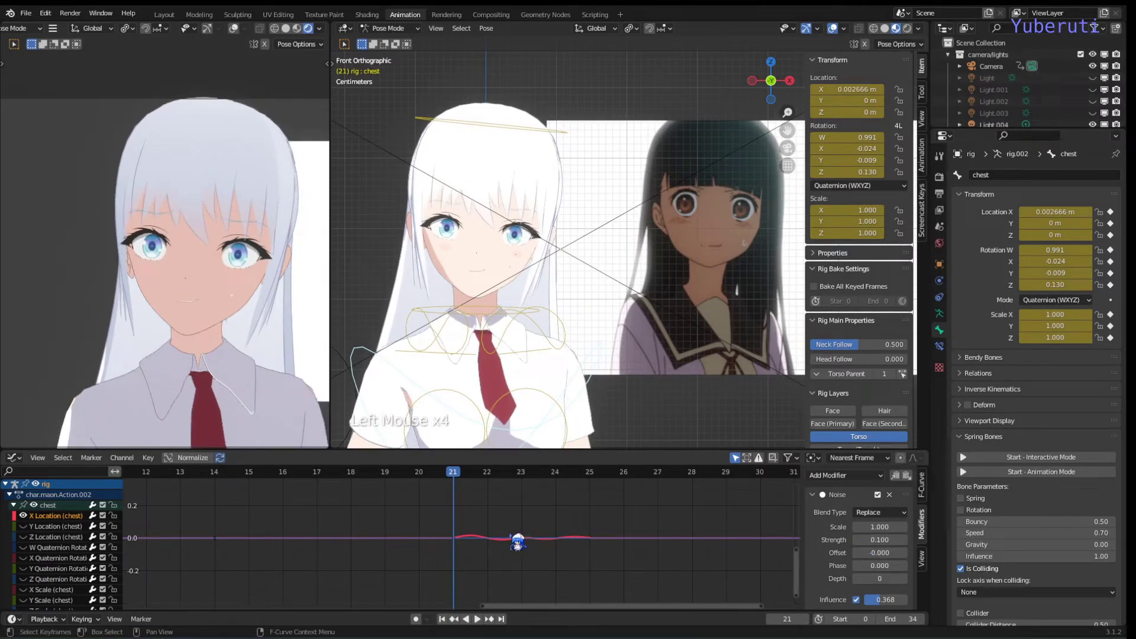
key(Right)
key(Right)
key(Right)
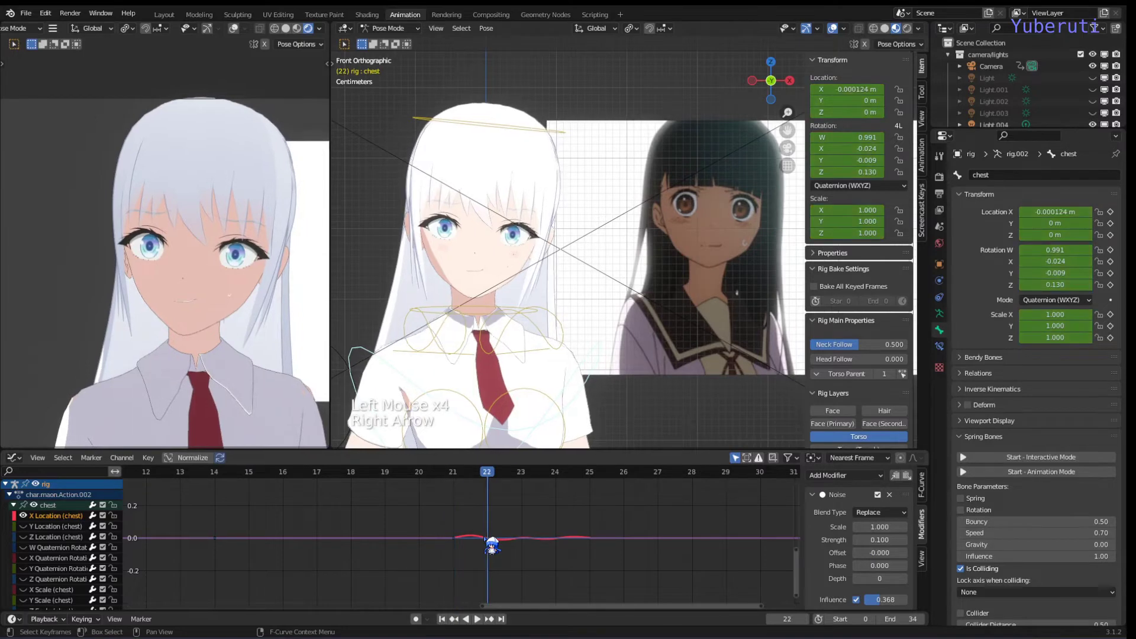
key(Right)
key(Left)
key(Left)
key(Left)
key(Left)
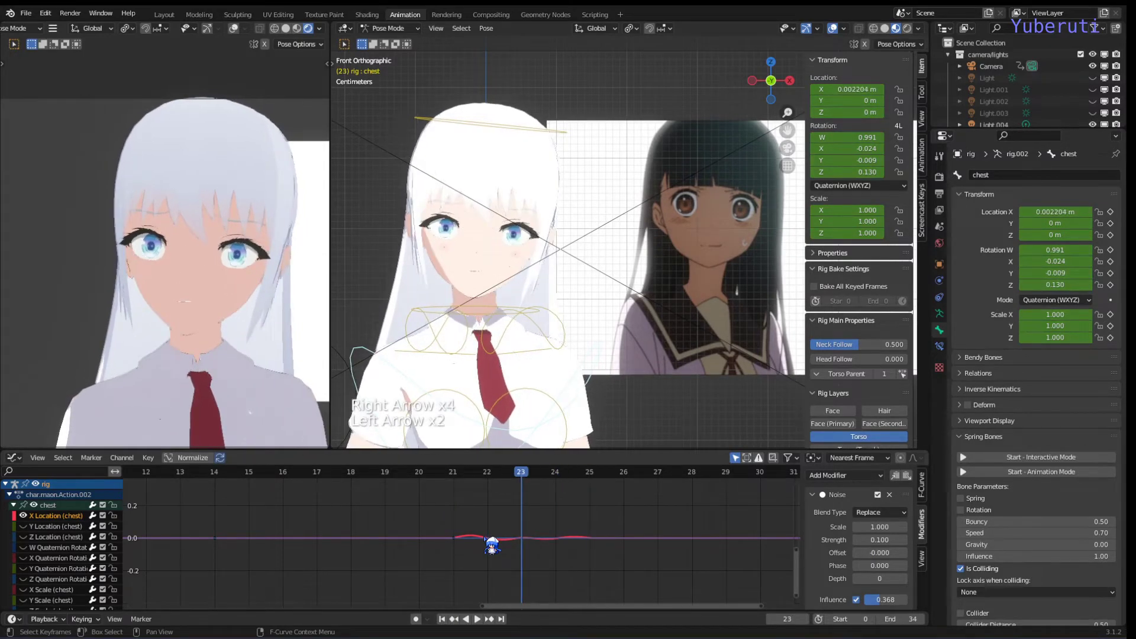
click(869, 539)
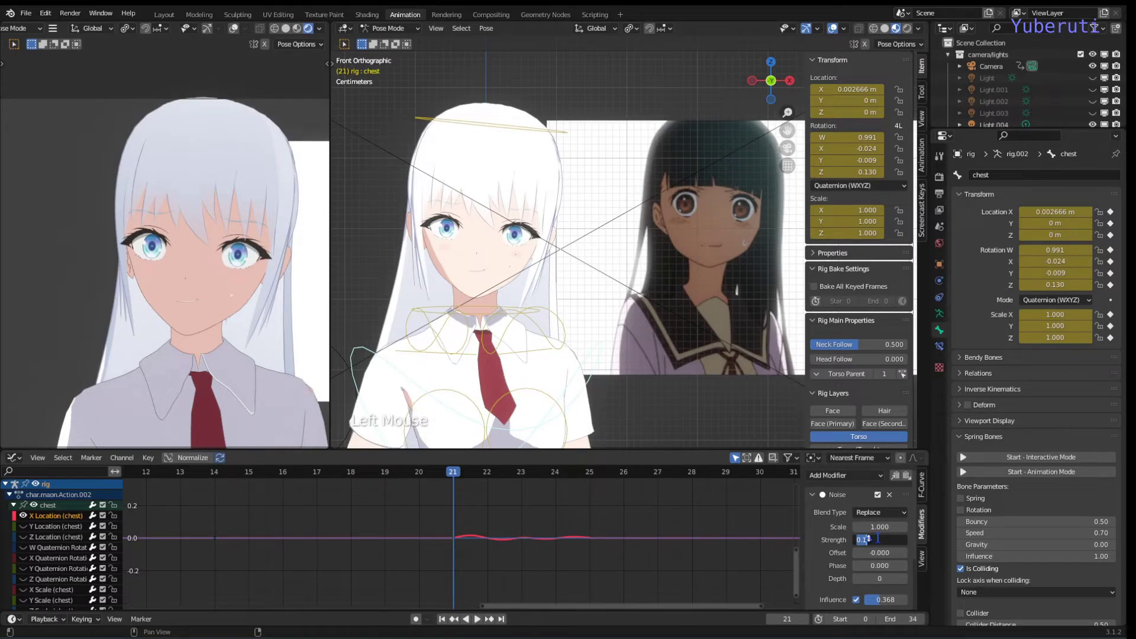
key(BackSpace)
key(Return)
Step through frames 21–24 and drag the Noise influence to 0.421.
scroll(575, 576, up, 4)
scroll(574, 575, up, 4)
key(Right)
key(Right)
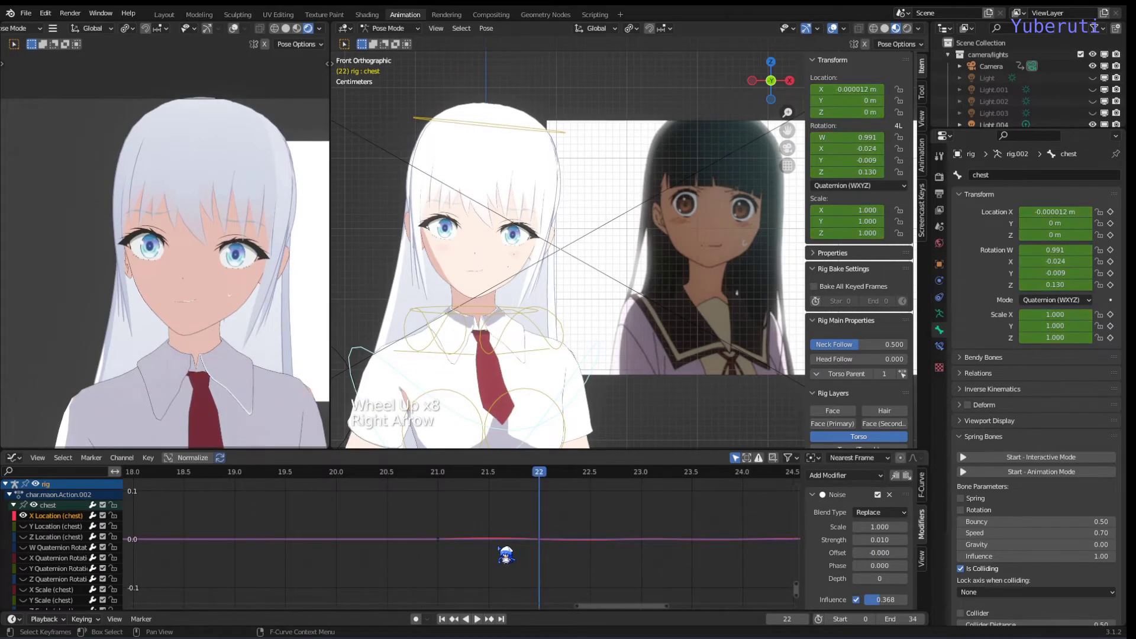
key(Right)
scroll(506, 555, down, 5)
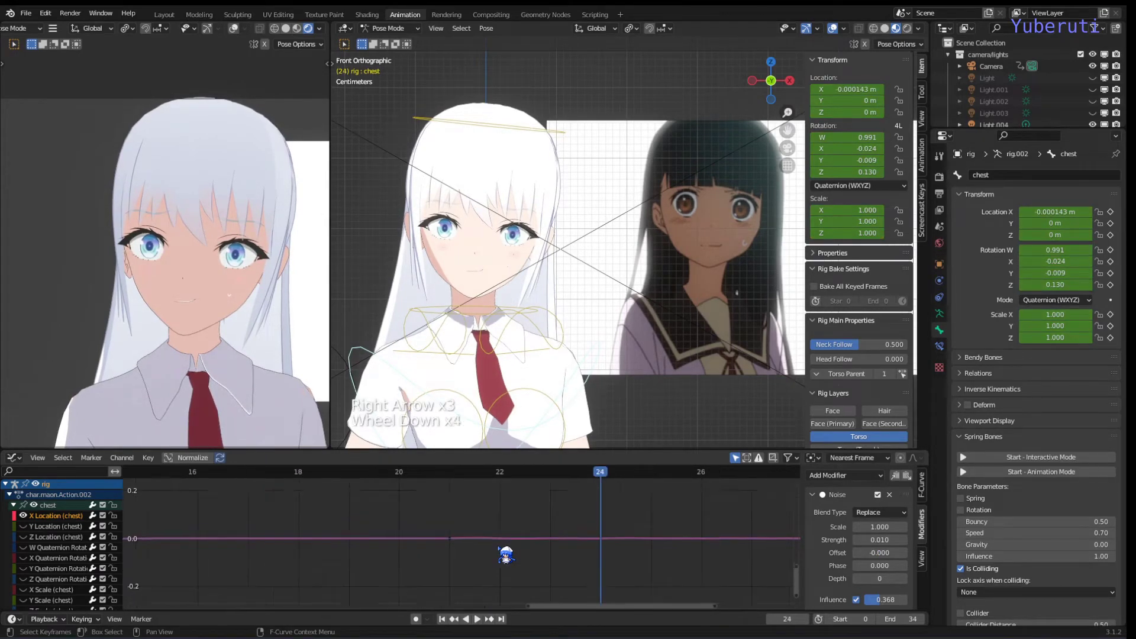
key(Left)
key(Left)
key(Left)
key(Right)
key(Right)
key(Right)
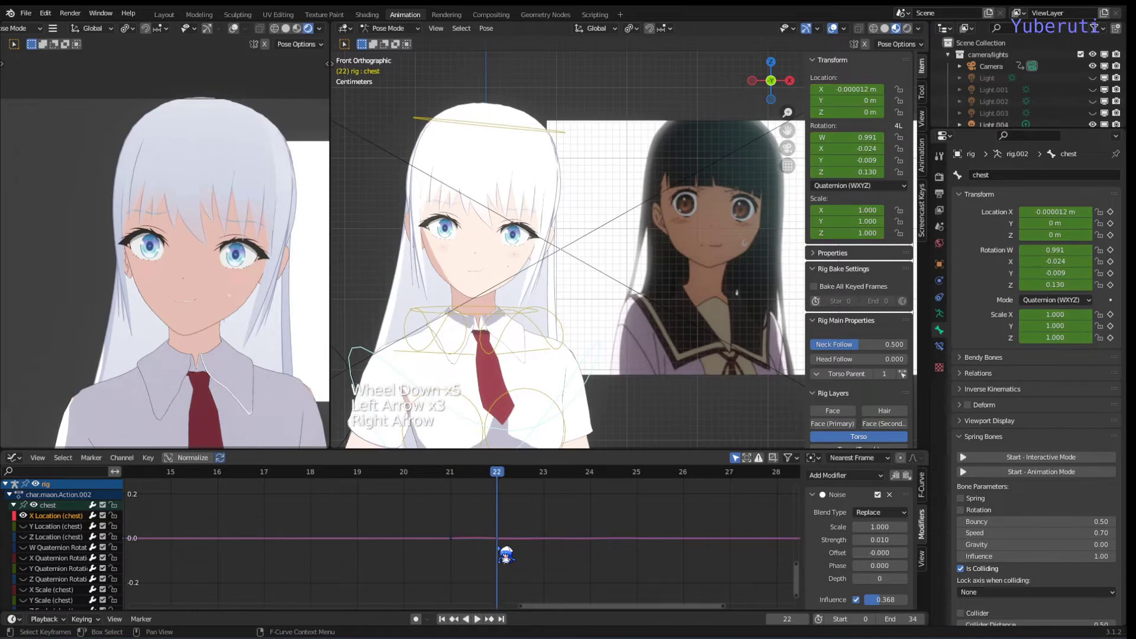
key(Right)
key(Left)
key(Left)
key(Left)
key(Right)
key(Right)
key(Right)
key(Right)
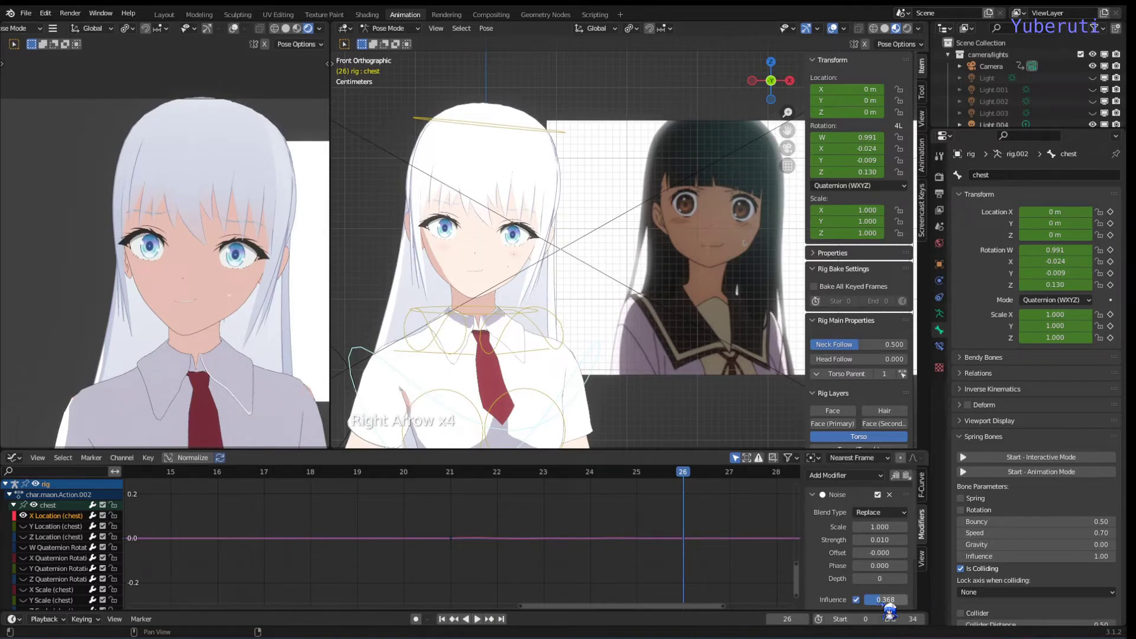
drag(890, 606, 903, 606)
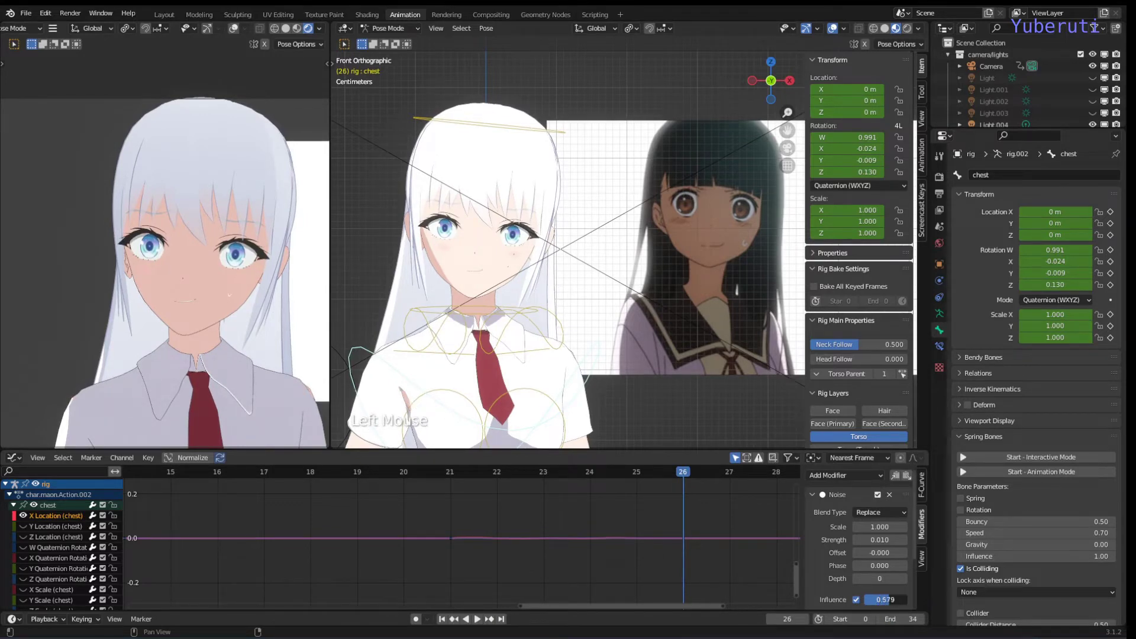
Review frames 21 to 29 past the noise range, then collapse its frame range settings.
key(Left)
key(Left)
key(Left)
key(Left)
key(Left)
key(Right)
key(Right)
key(Right)
key(Right)
key(Right)
key(Right)
key(Left)
key(Left)
middle_drag(703, 545, 502, 545)
scroll(608, 539, down, 4)
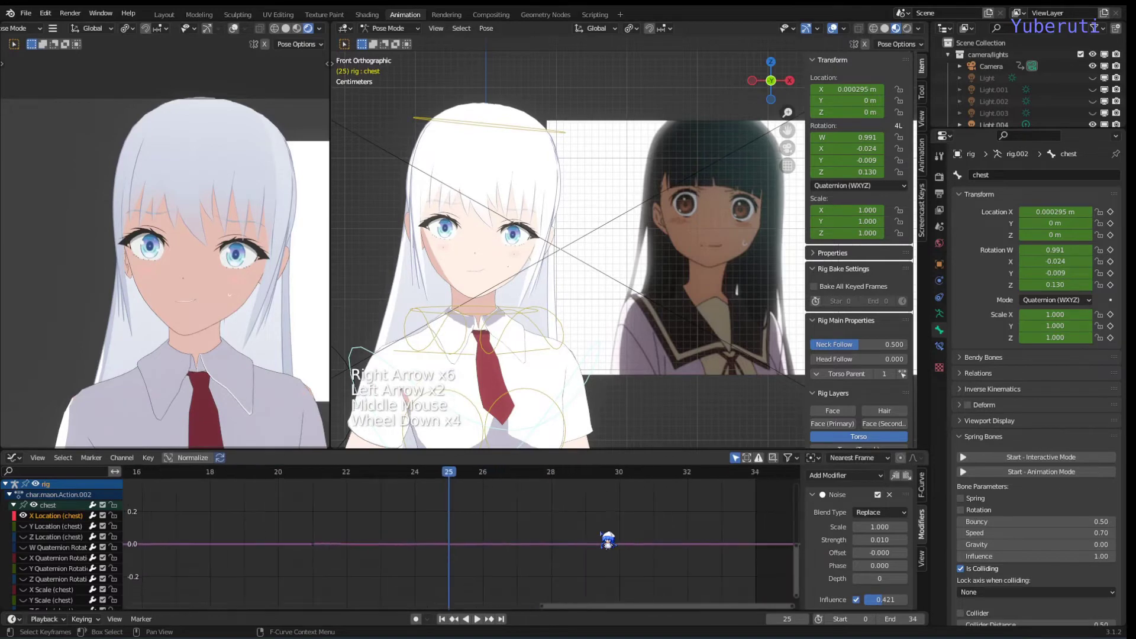
scroll(607, 540, down, 1)
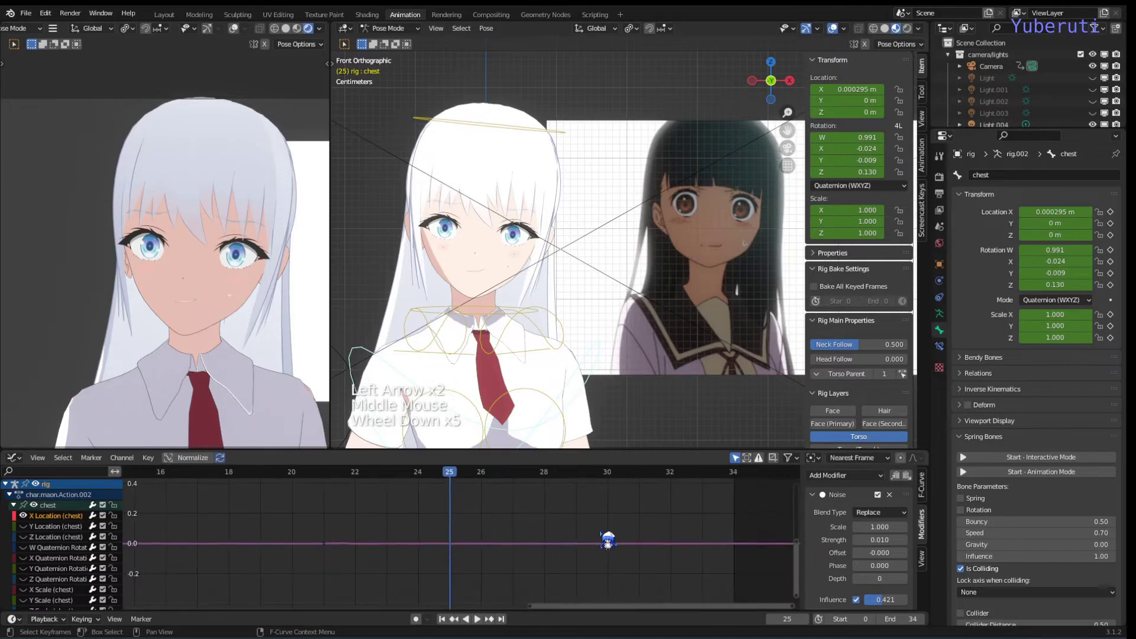
click(327, 476)
key(Right)
key(Right)
key(Right)
key(Right)
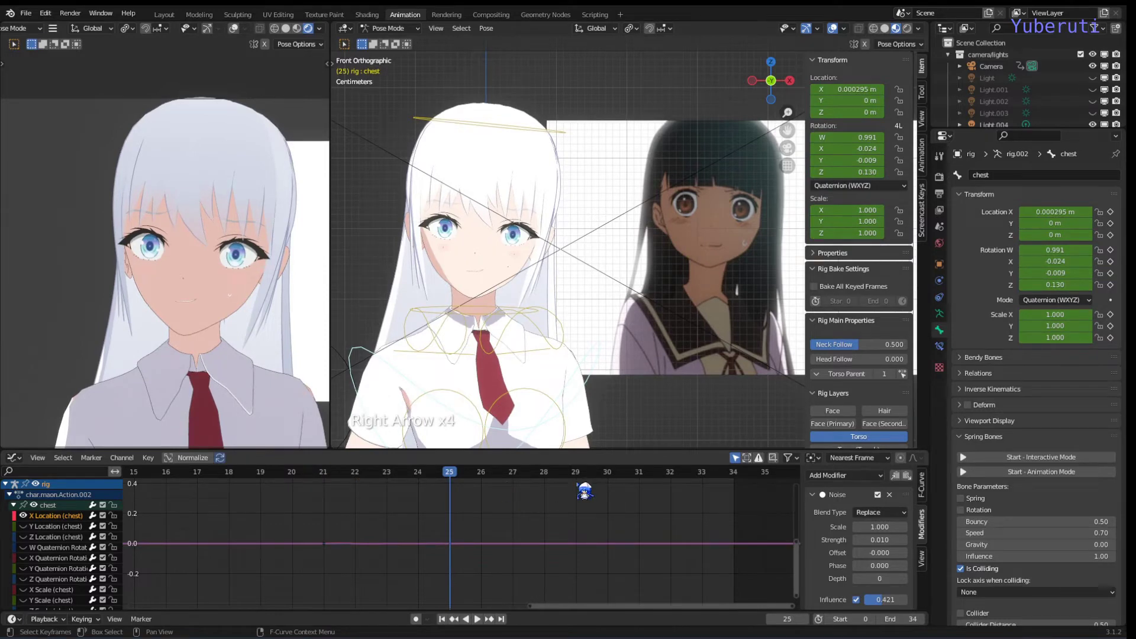
key(Right)
key(Right)
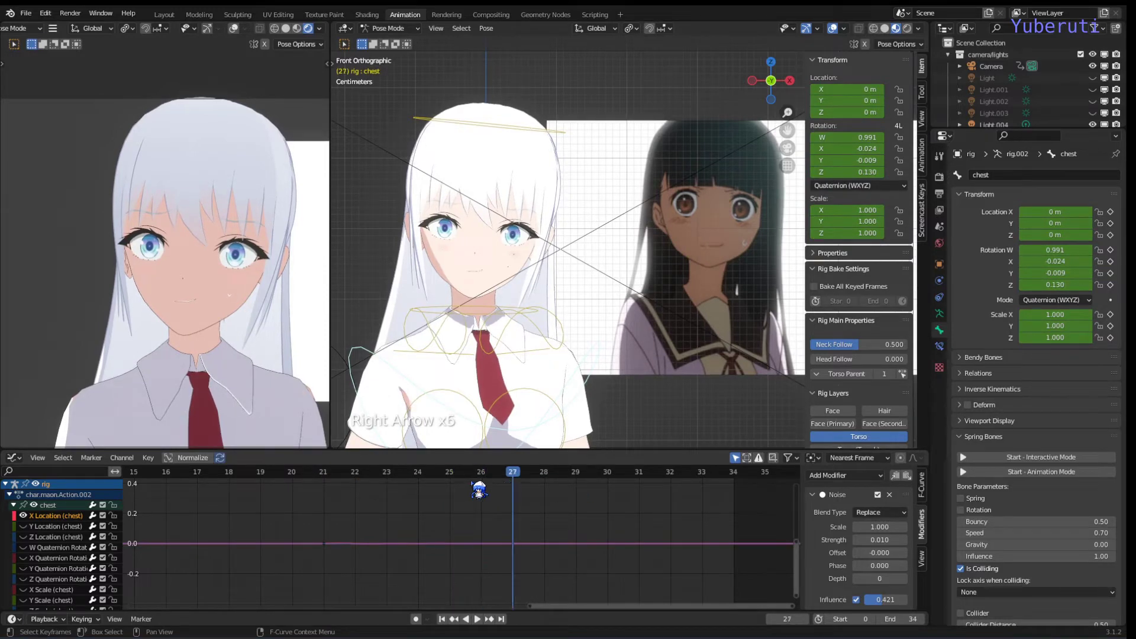
key(Right)
key(Right)
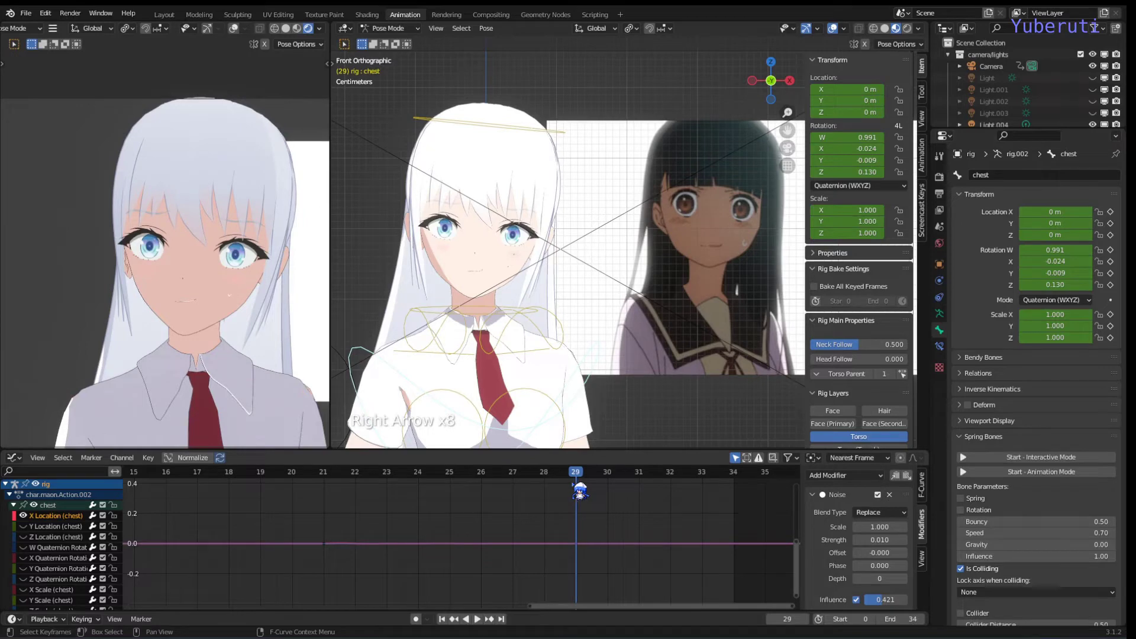
key(Right)
key(Right)
key(Right)
key(Right)
key(Right)
key(Right)
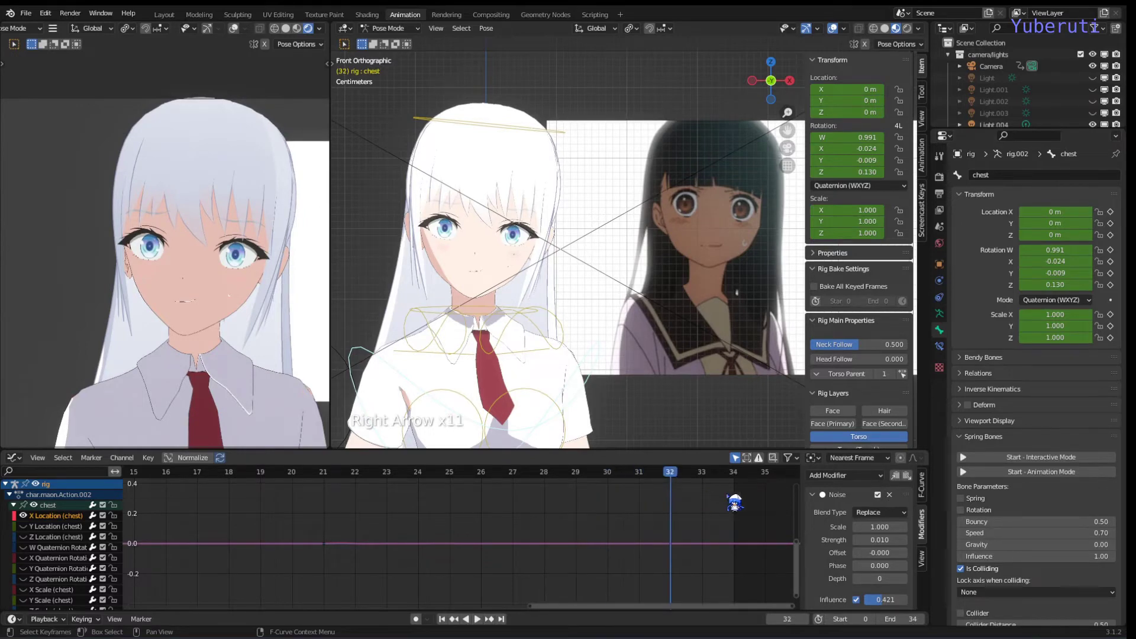
key(Left)
key(Left)
key(Left)
key(Left)
key(Left)
key(Left)
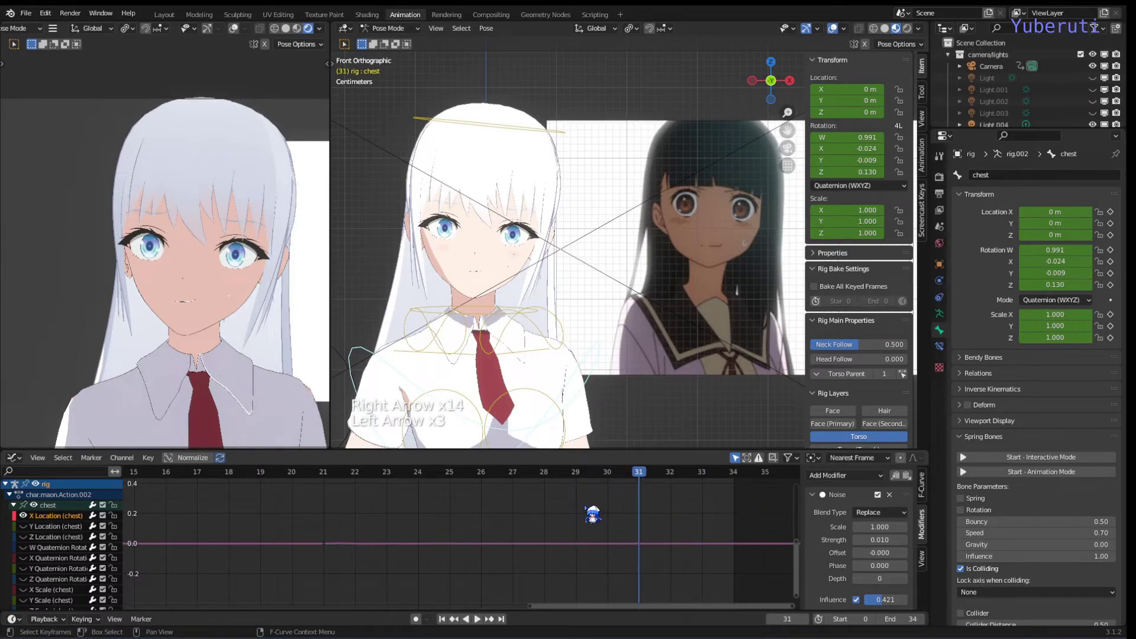
scroll(880, 553, down, 9)
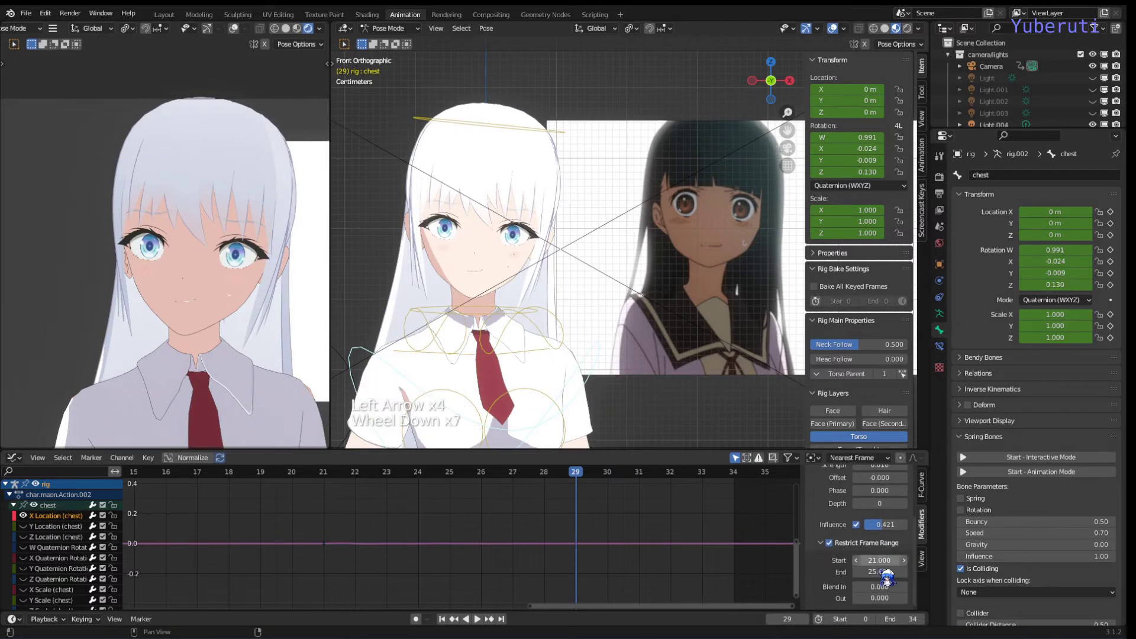
click(830, 544)
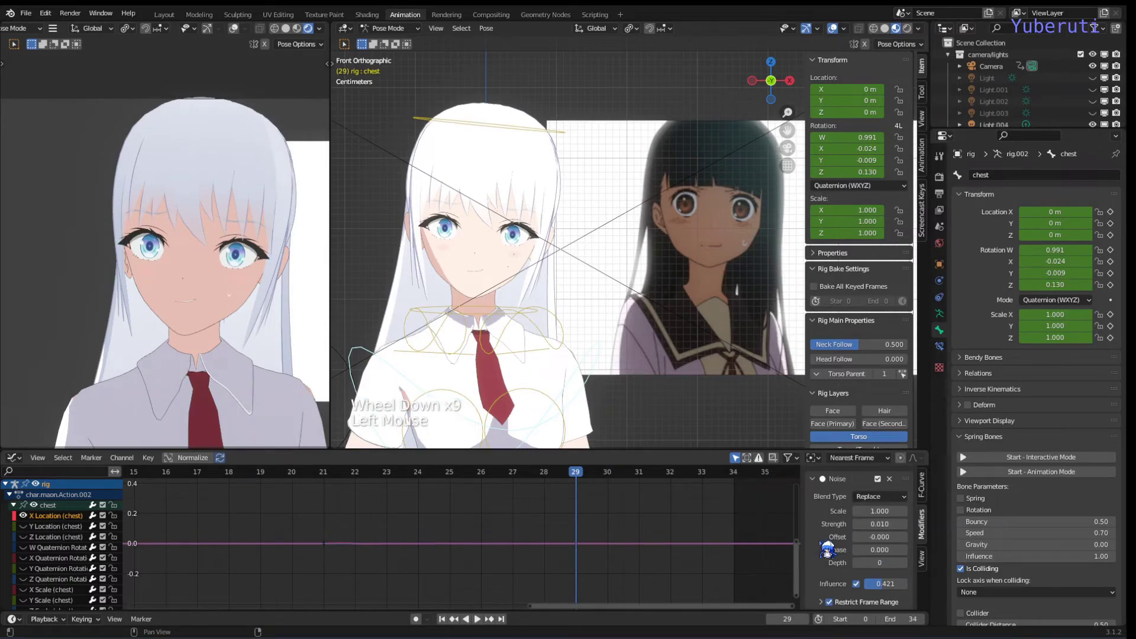
Add a second Noise modifier restricted to frames 29–34.
click(820, 480)
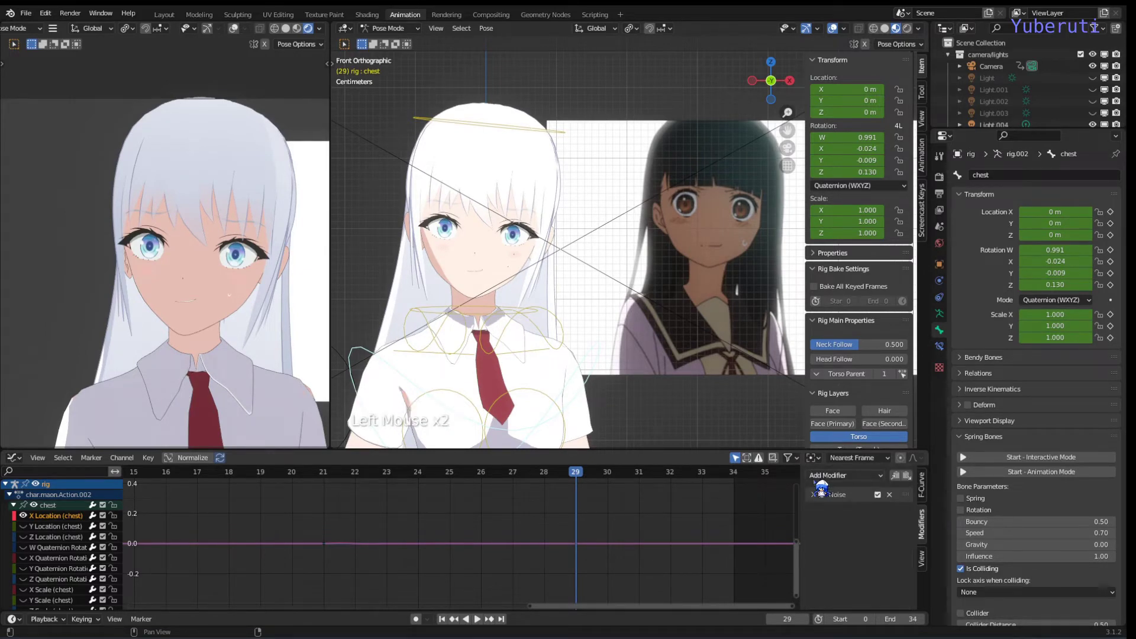
click(870, 476)
click(861, 541)
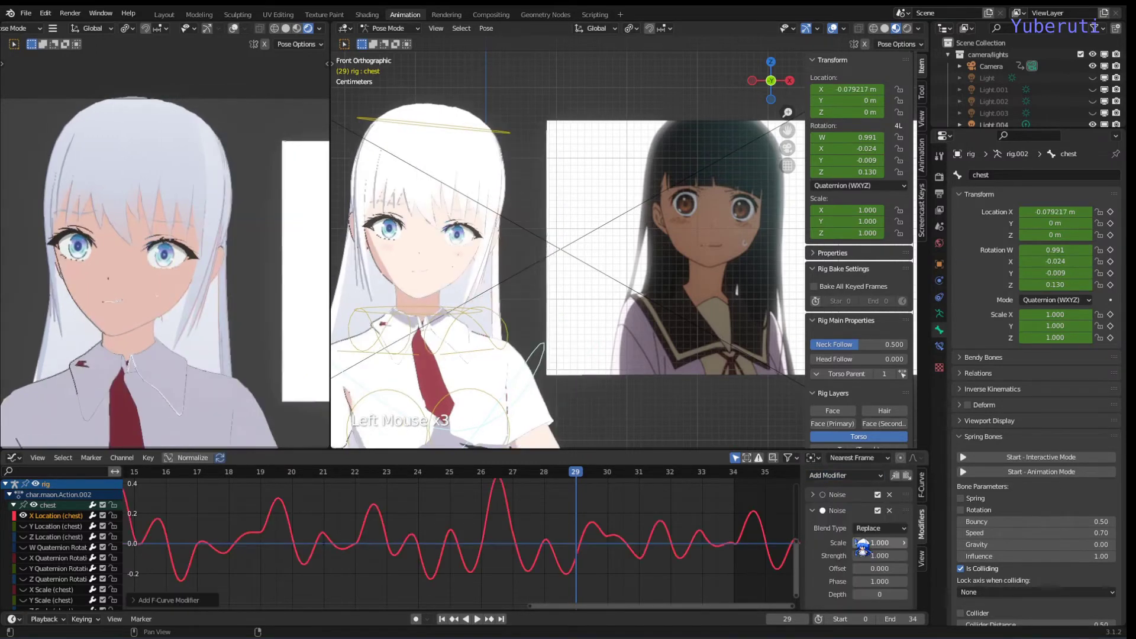
scroll(880, 537, down, 2)
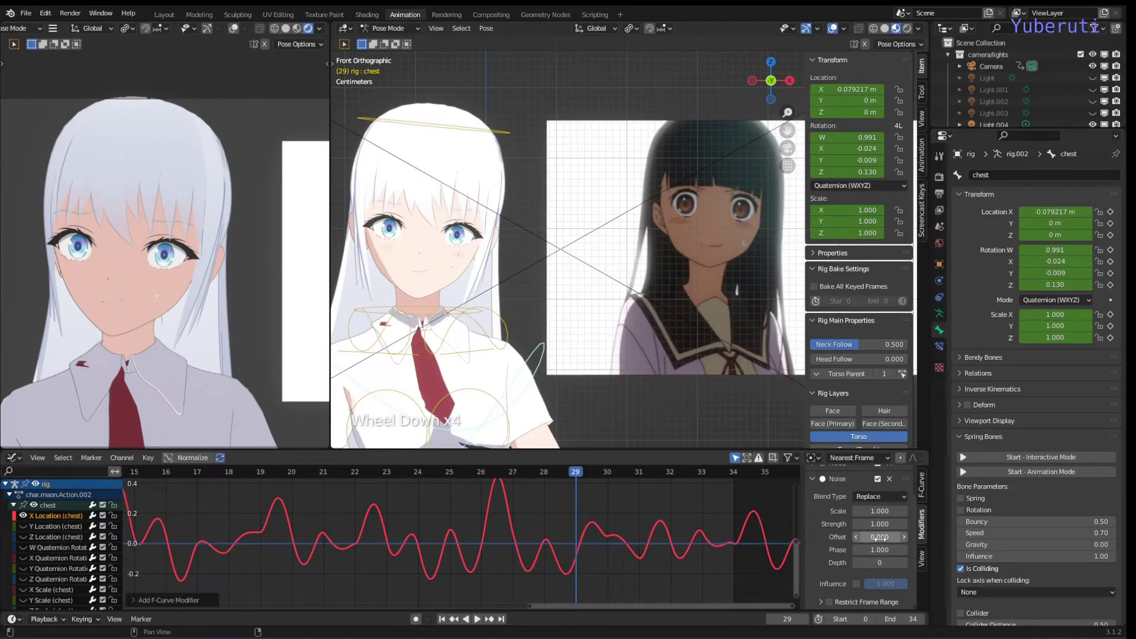
scroll(880, 537, down, 5)
click(829, 602)
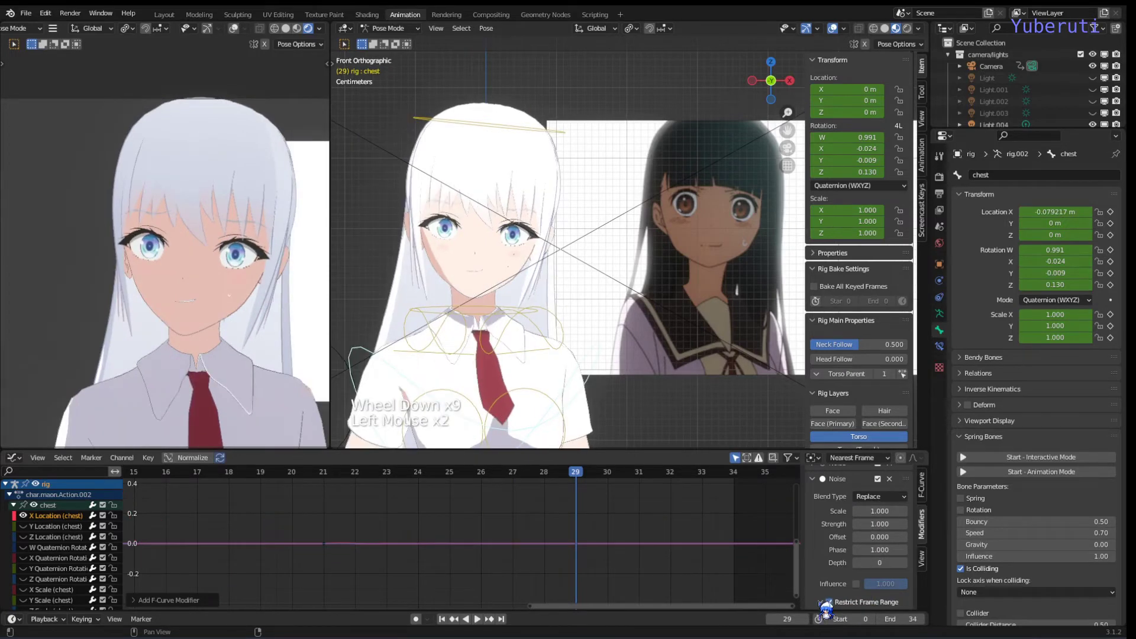
scroll(826, 603, down, 5)
click(854, 561)
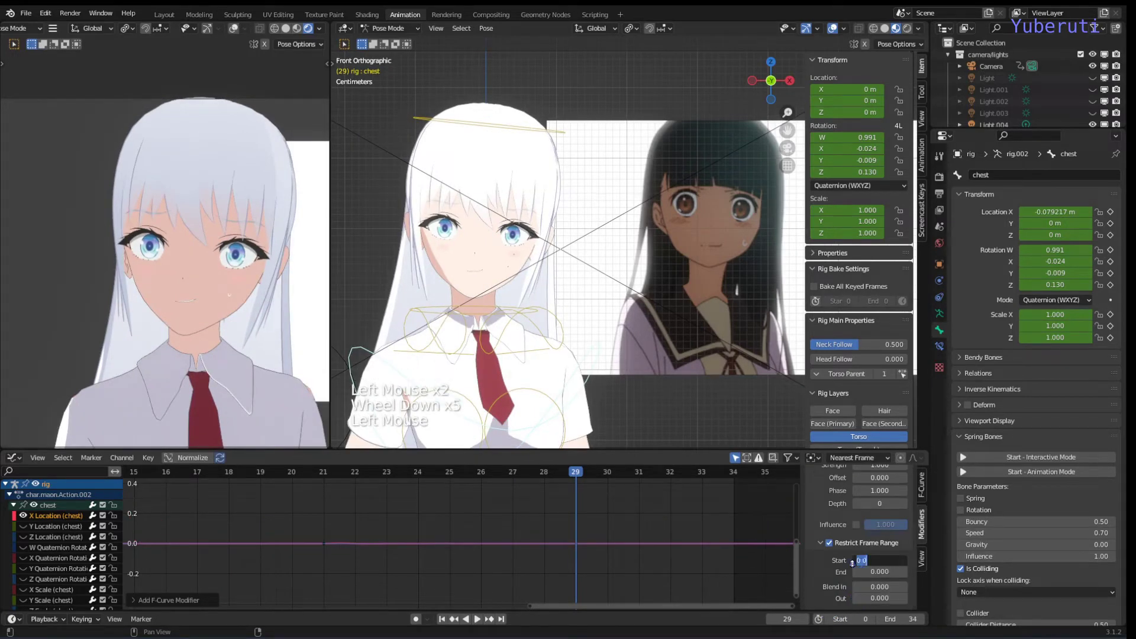
text(29)
double_click(870, 572)
text(34.5)
key(Return)
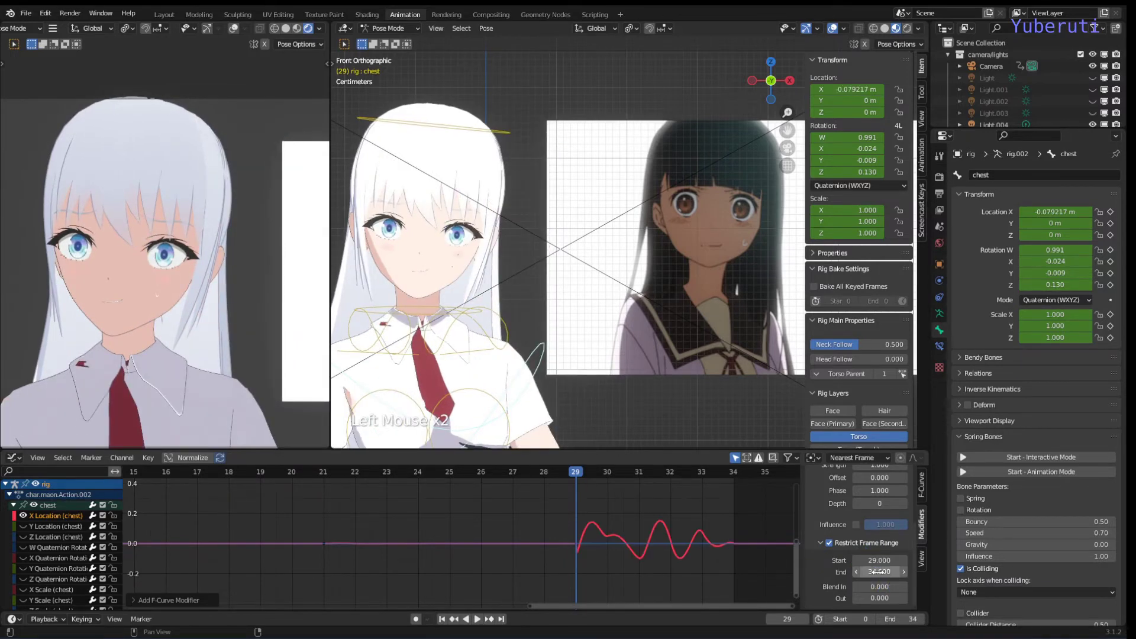
Set the second Noise's strength to 0.010, comparing it with the first Noise.
scroll(850, 540, up, 5)
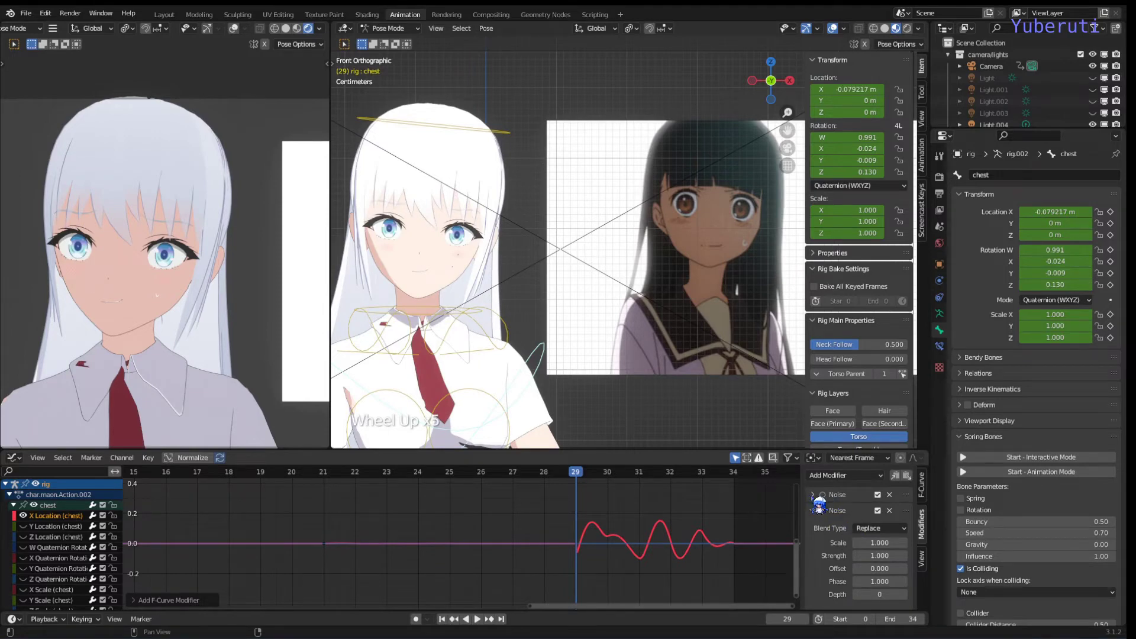
click(839, 496)
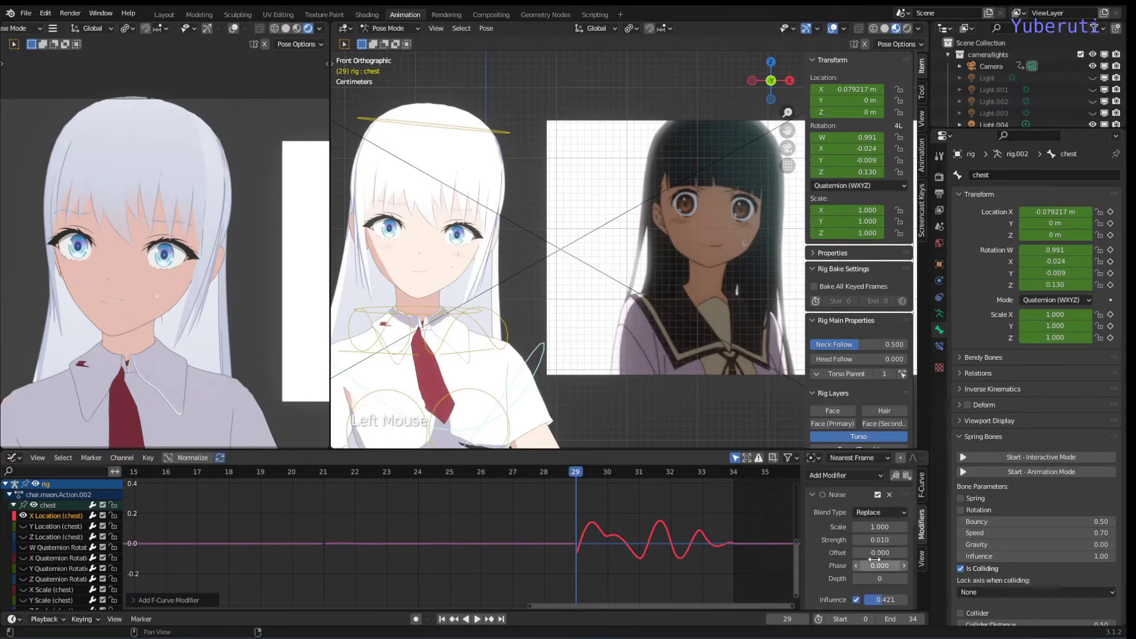
click(815, 495)
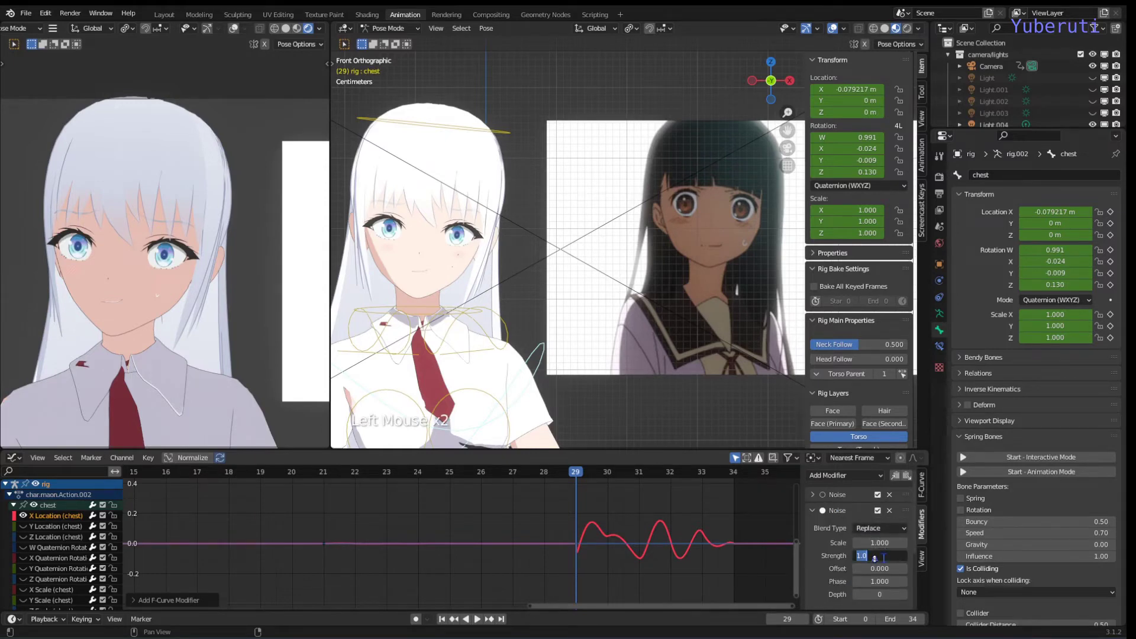
key(Return)
scroll(880, 556, down, 3)
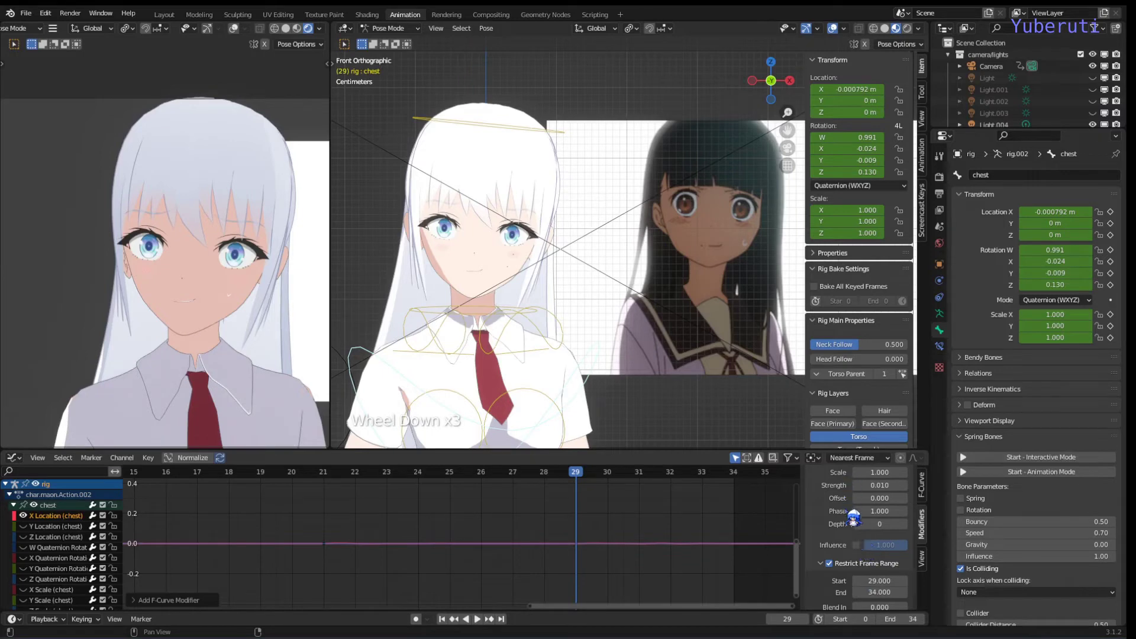
scroll(851, 517, up, 3)
click(820, 494)
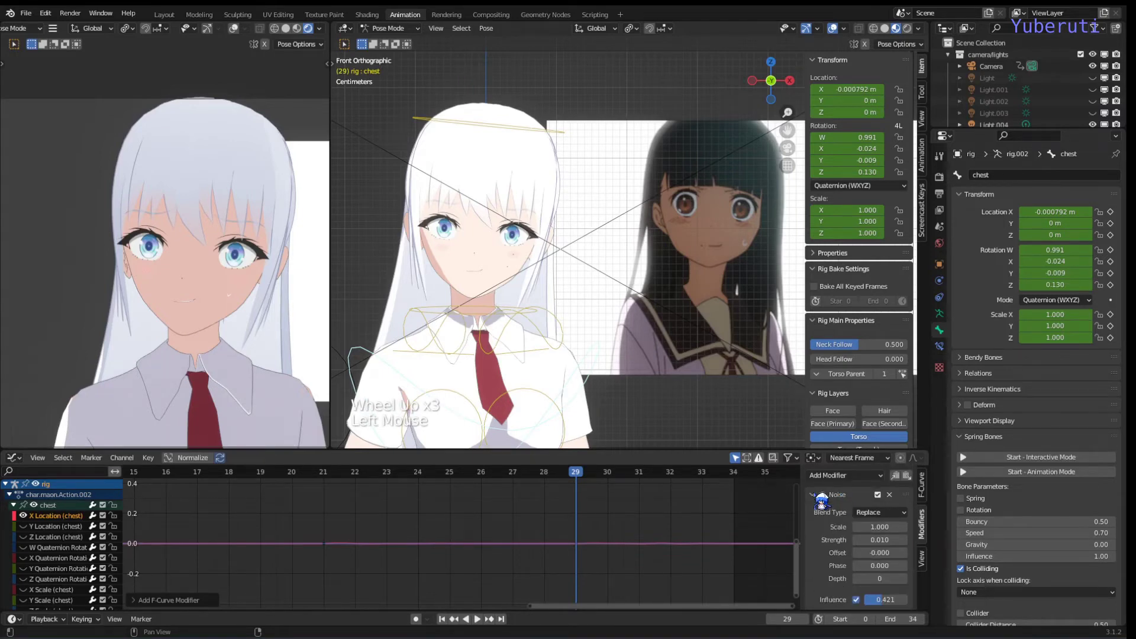
scroll(870, 562, down, 2)
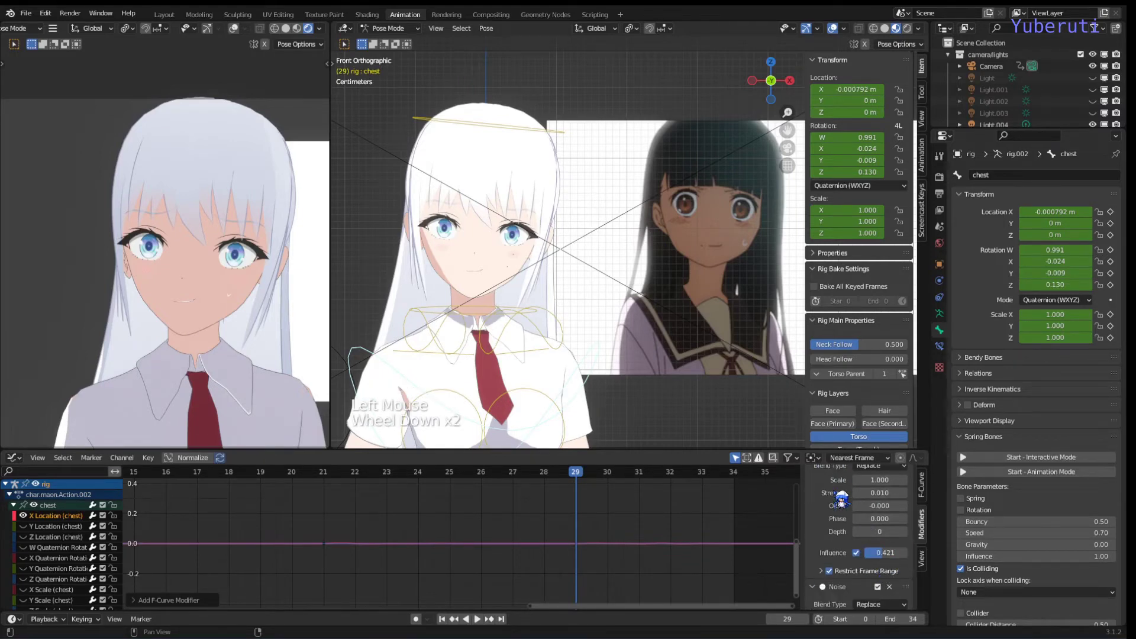
scroll(845, 508, up, 3)
click(817, 497)
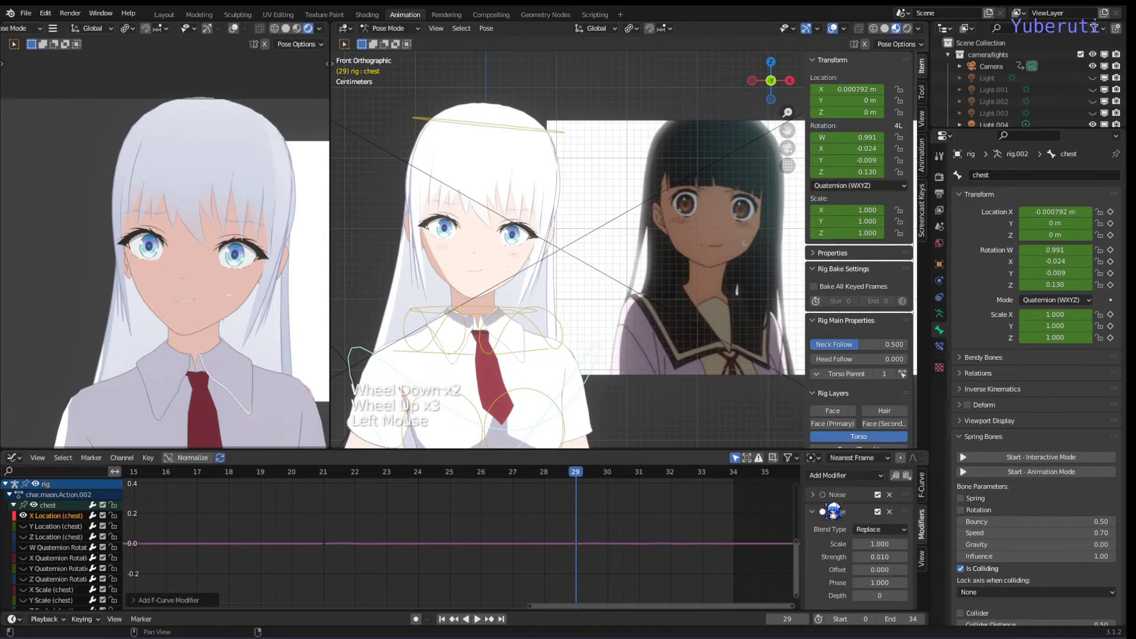
scroll(886, 591, down, 2)
Enable influence on the second Noise and set it to 0.4.
click(856, 569)
click(868, 569)
text(0.4)
key(Return)
scroll(872, 562, down, 3)
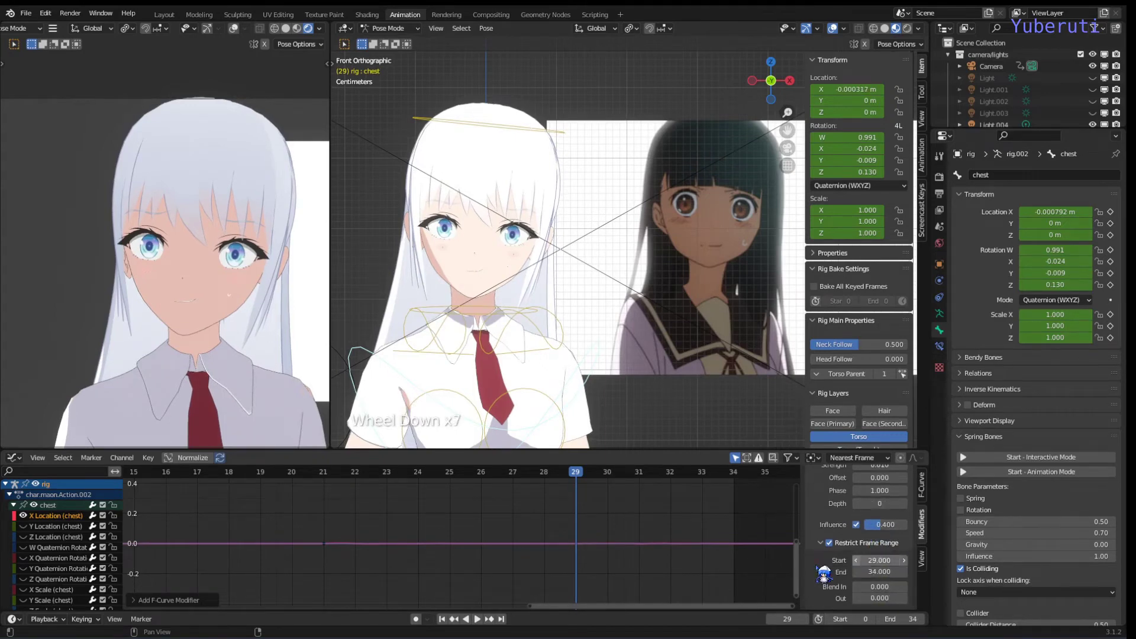
scroll(787, 558, down, 4)
scroll(566, 549, down, 4)
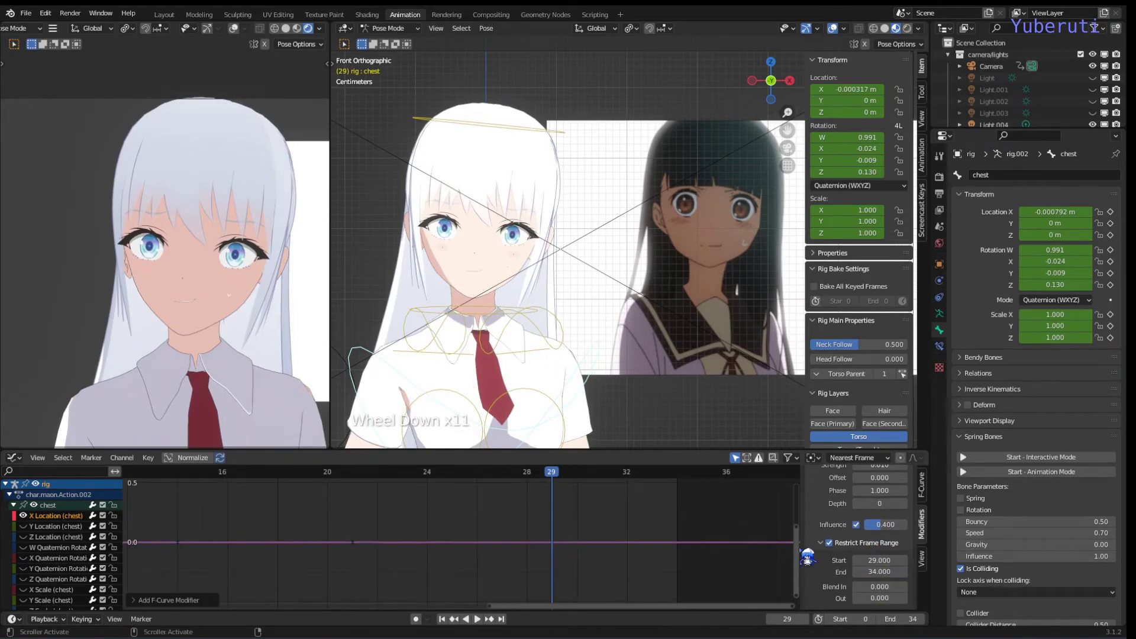
scroll(589, 558, down, 4)
scroll(589, 560, up, 3)
scroll(590, 560, up, 12)
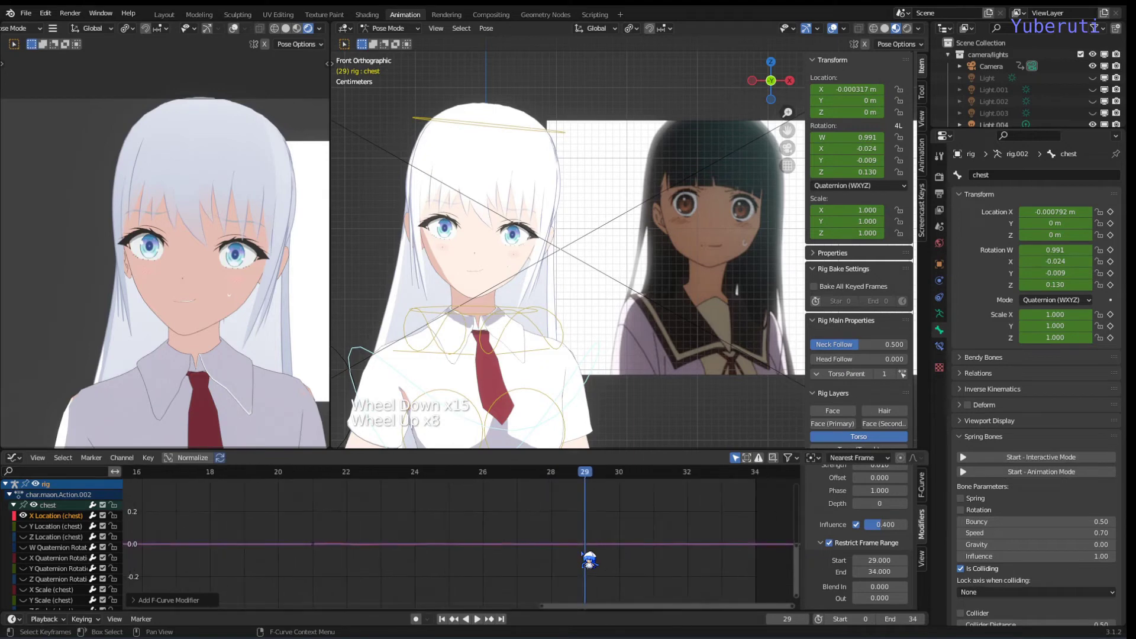
scroll(610, 563, down, 2)
Set the second Noise strength to 1 and pan to show frames 23–34.
scroll(613, 563, down, 1)
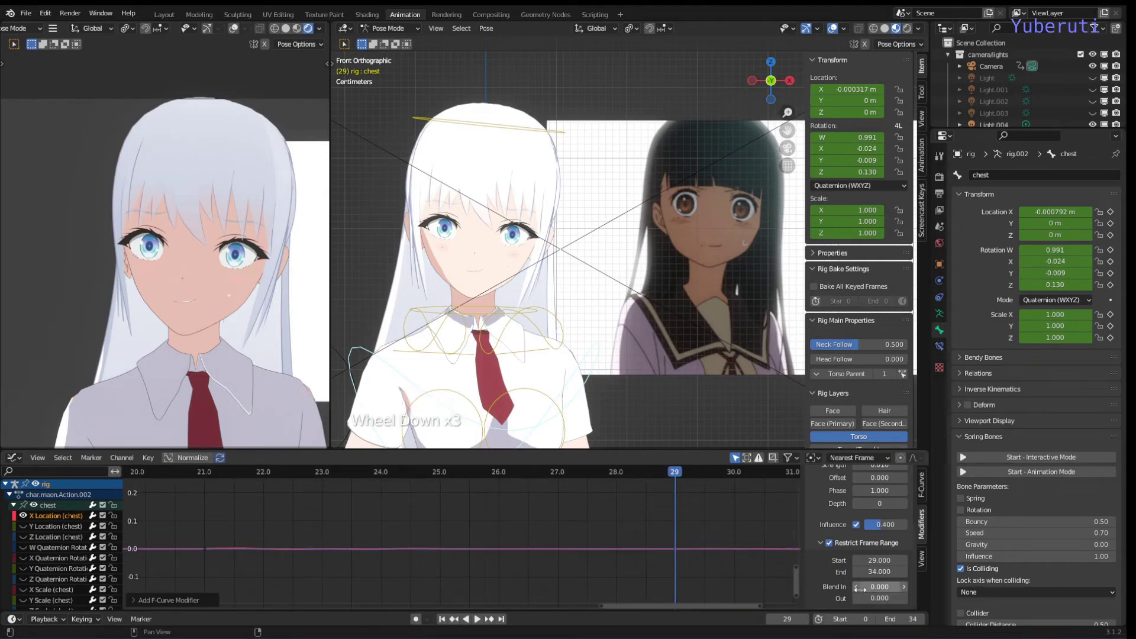
scroll(868, 535, up, 2)
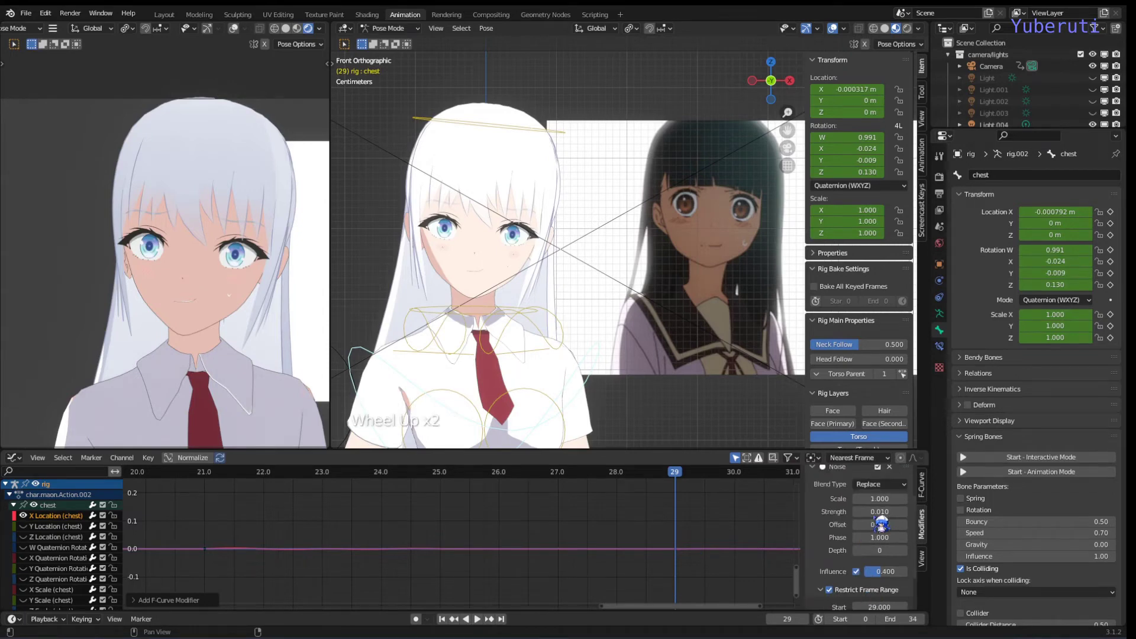
click(885, 511)
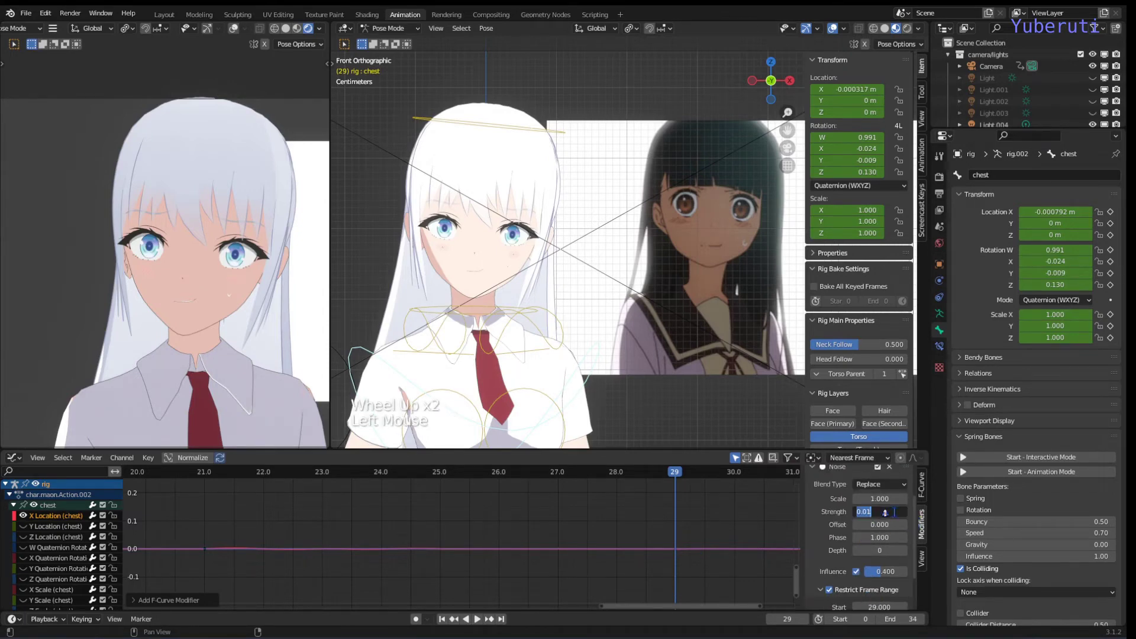
text(1)
key(Return)
middle_drag(690, 551, 467, 541)
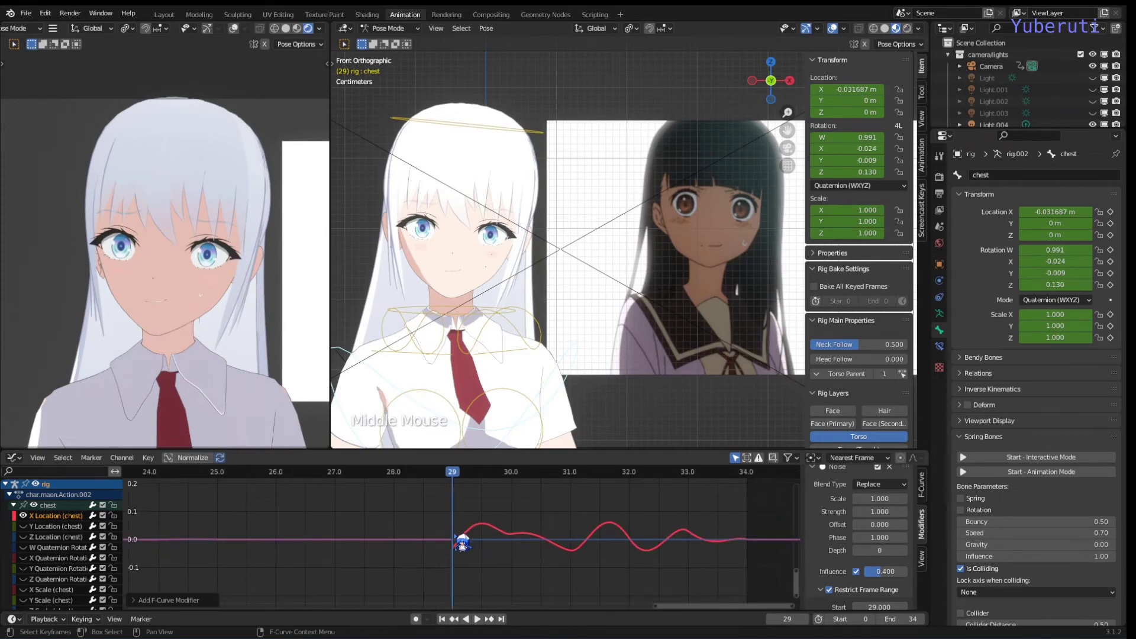
Try a Blend In of 2.4 frames, then reset Blend In to 0.
scroll(852, 589, down, 6)
drag(878, 586, 905, 586)
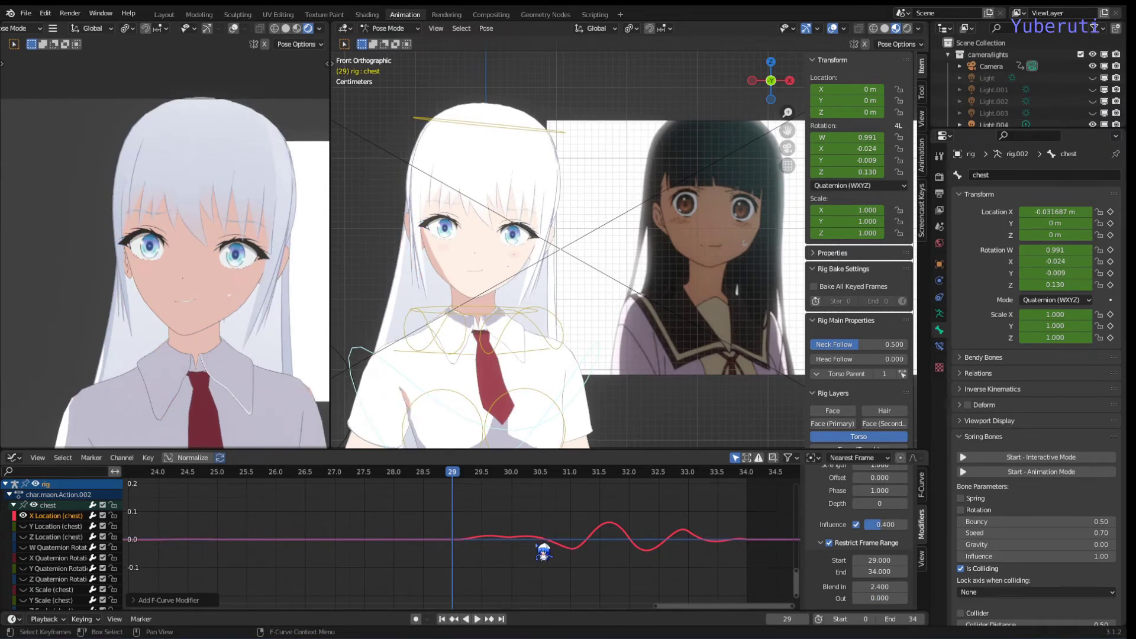
drag(880, 587, 880, 586)
text(0)
key(Return)
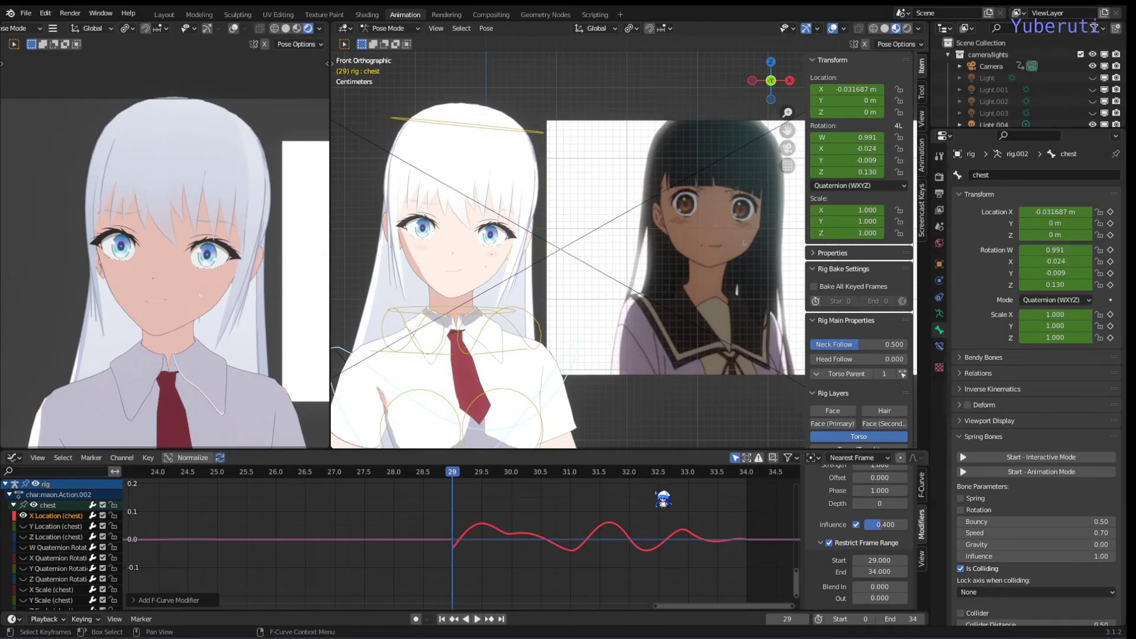
Return the second Noise modifier's strength to 0.01.
scroll(867, 551, up, 8)
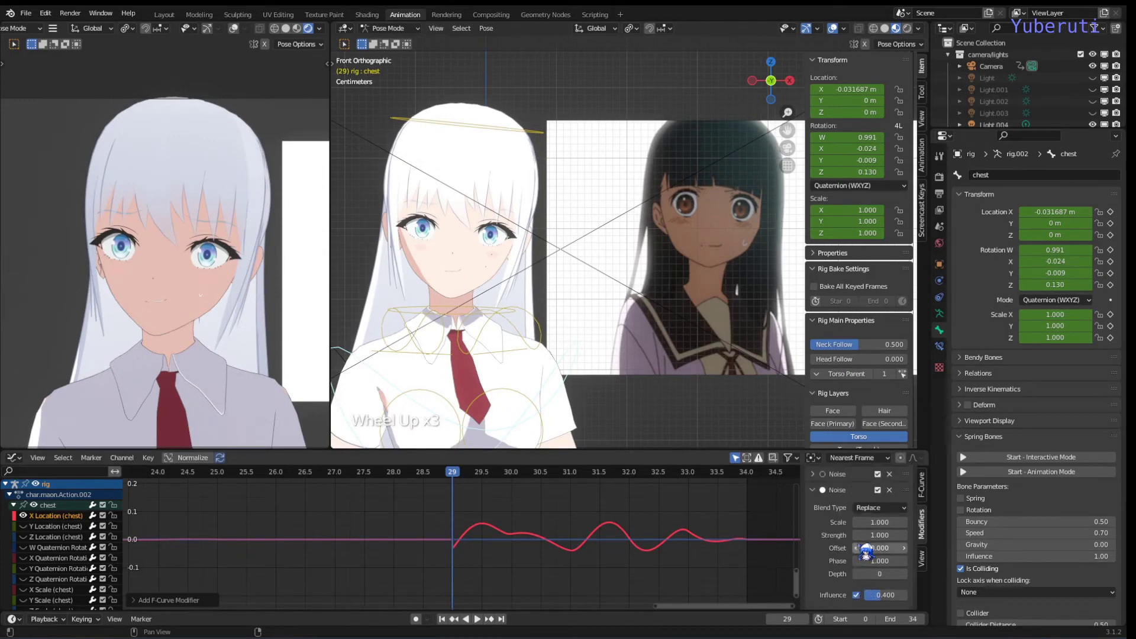
scroll(863, 552, up, 8)
click(819, 513)
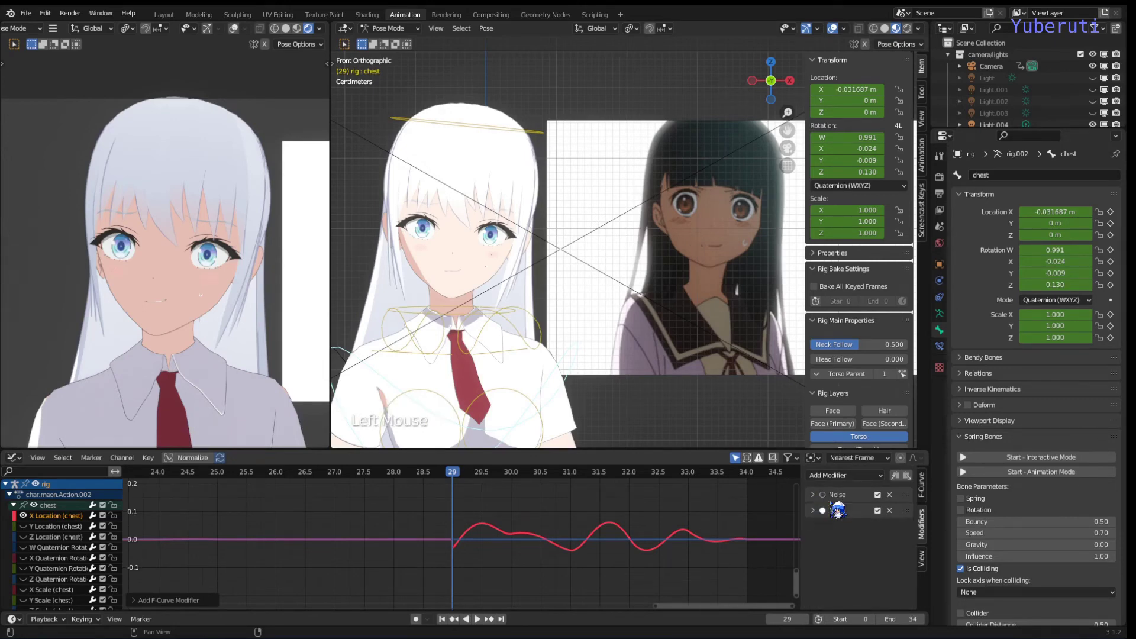
click(823, 510)
double_click(878, 556)
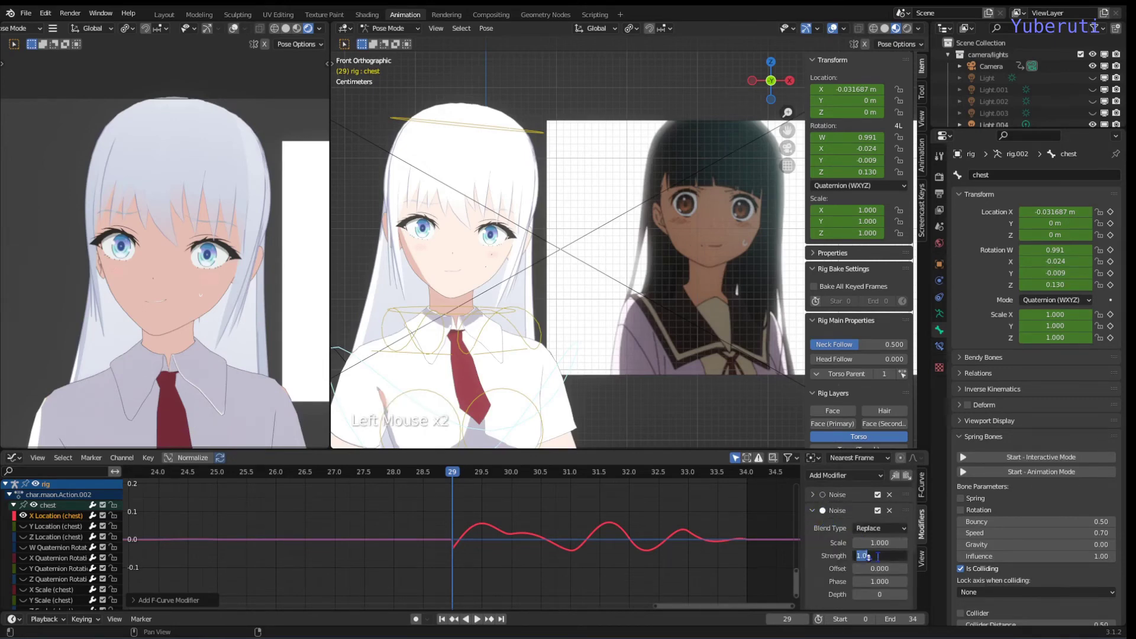
text(0.01)
key(Return)
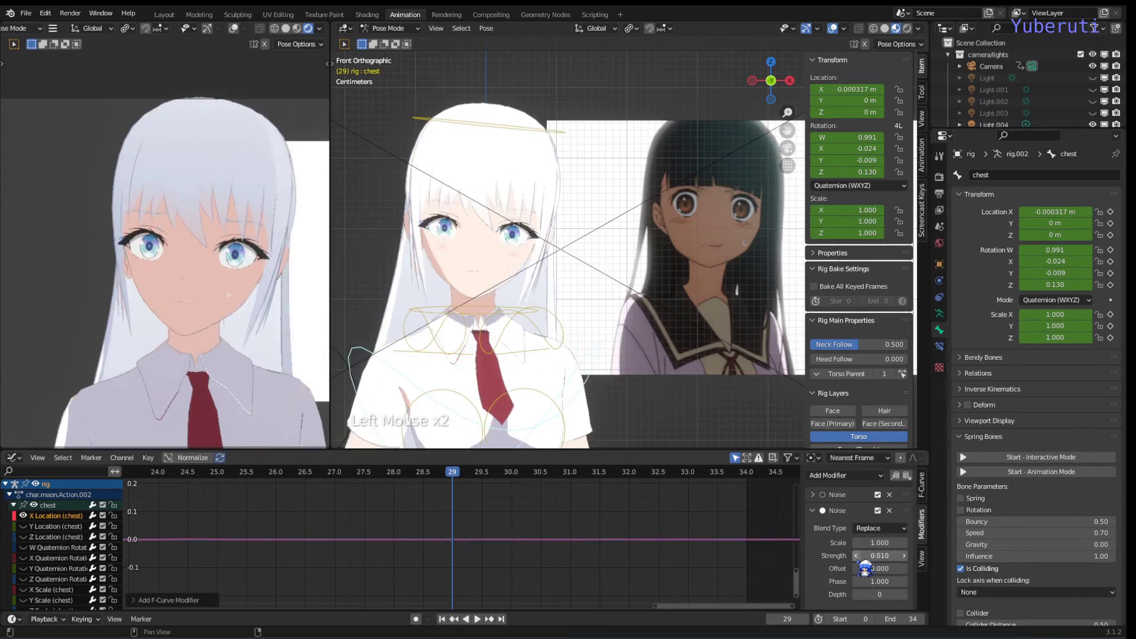
Scrub forward to frame 32, then back to frame 29.
drag(463, 484, 680, 494)
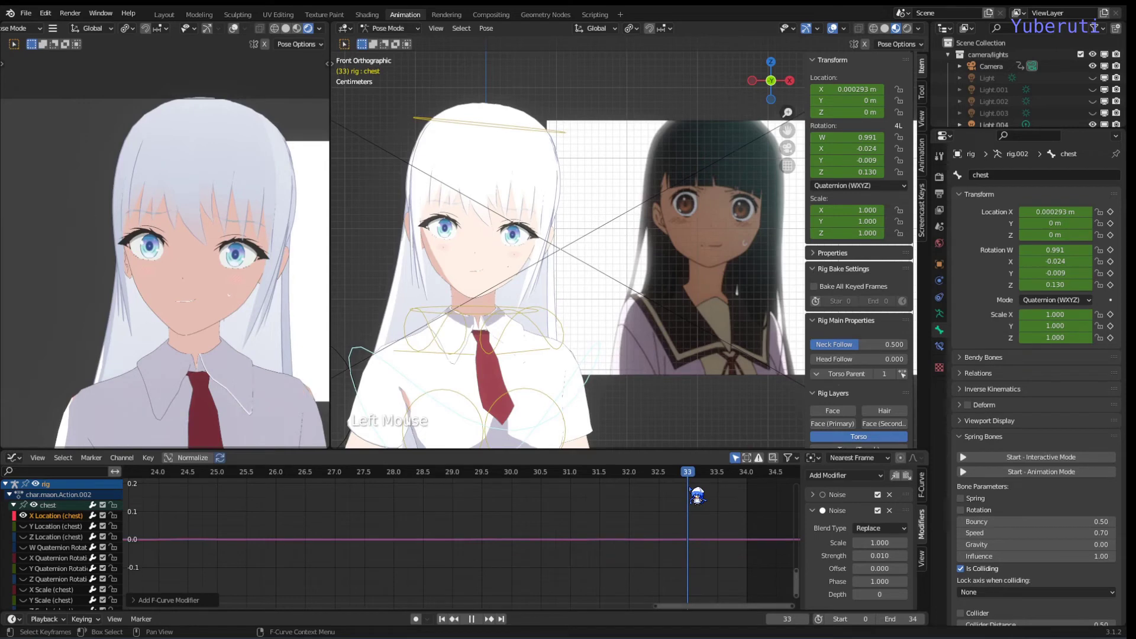
drag(581, 496, 466, 498)
scroll(467, 498, down, 4)
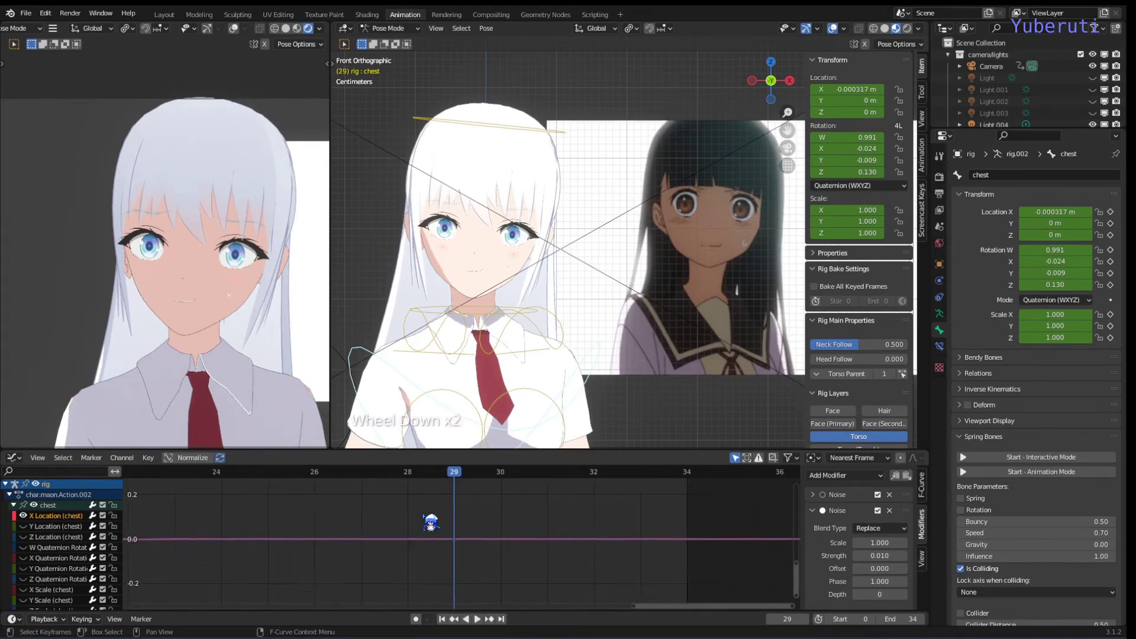
Select the chest X Location curve and copy its F-curve modifiers.
click(60, 526)
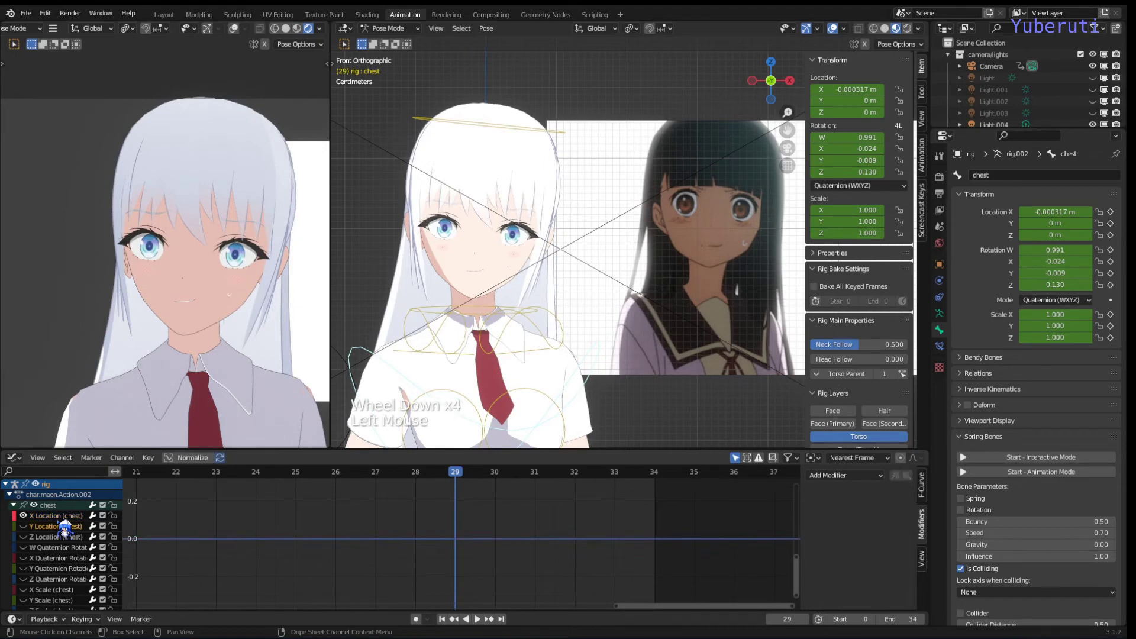
click(60, 525)
click(35, 532)
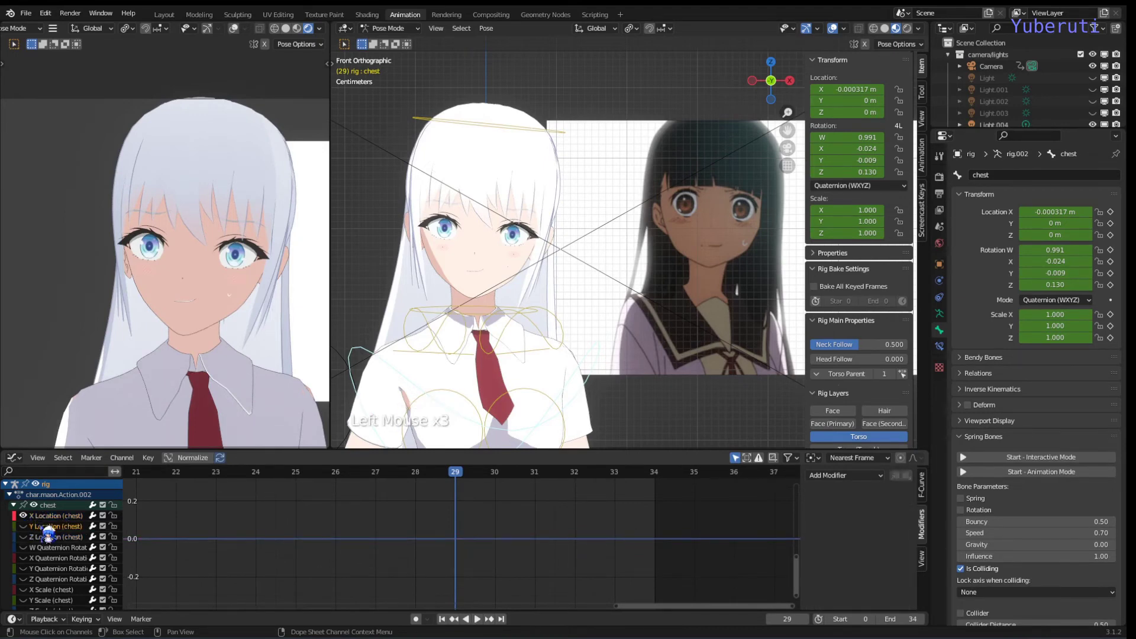
click(32, 526)
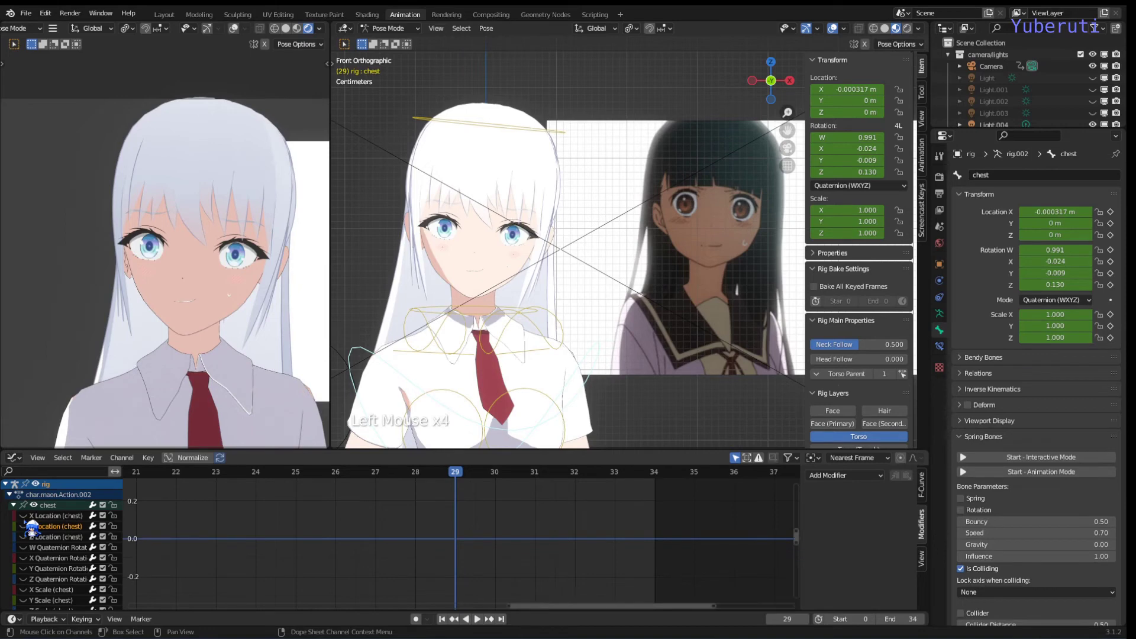
double_click(62, 516)
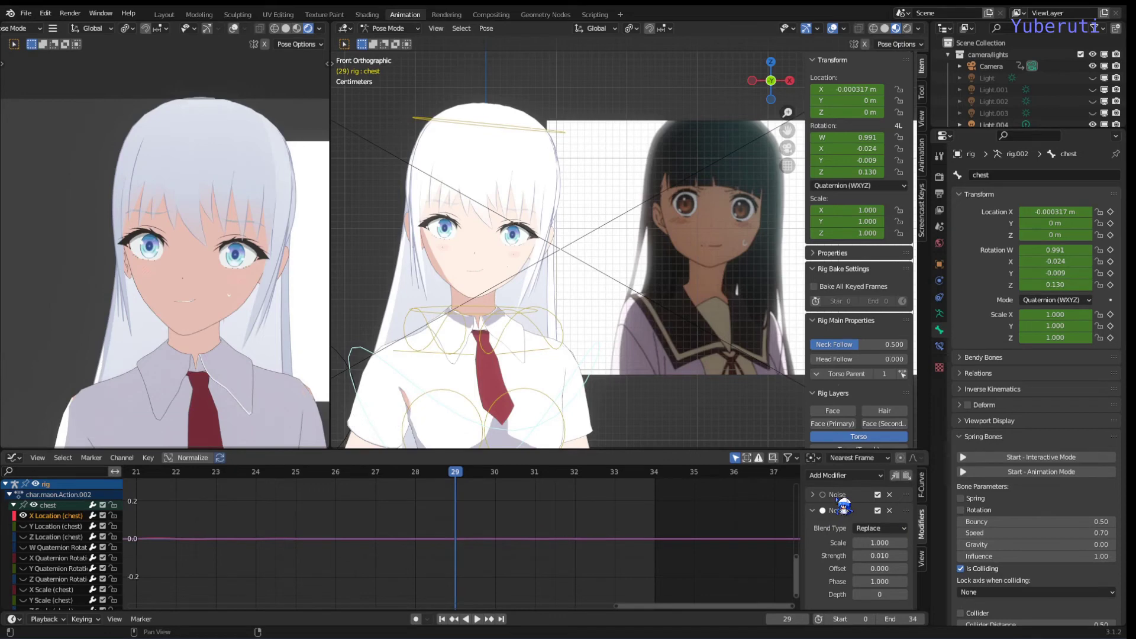
click(813, 511)
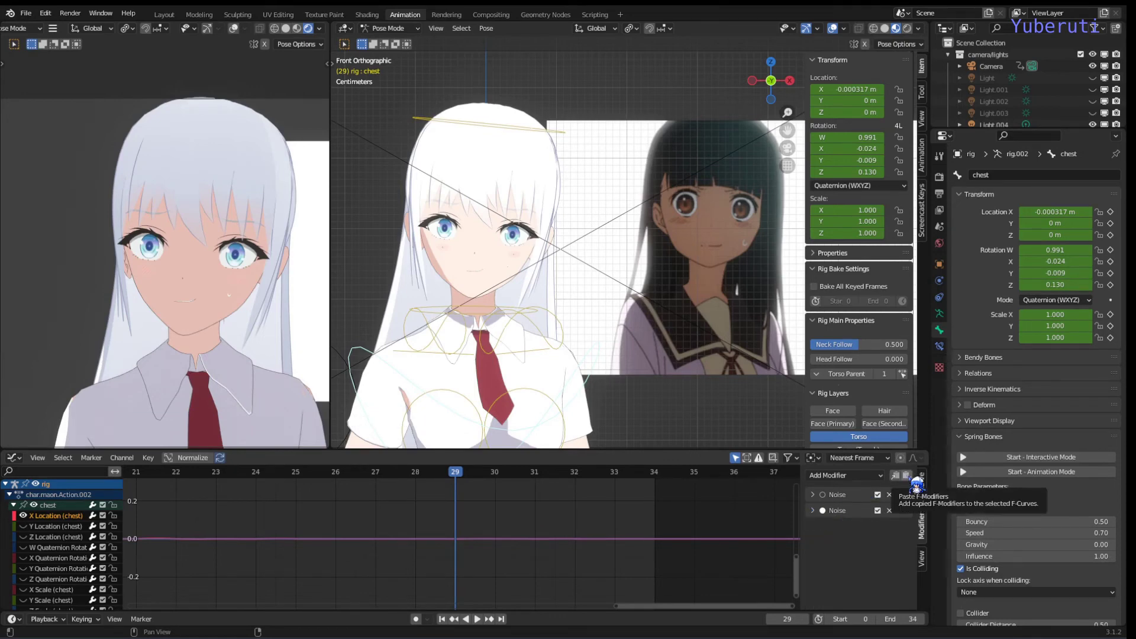
click(895, 476)
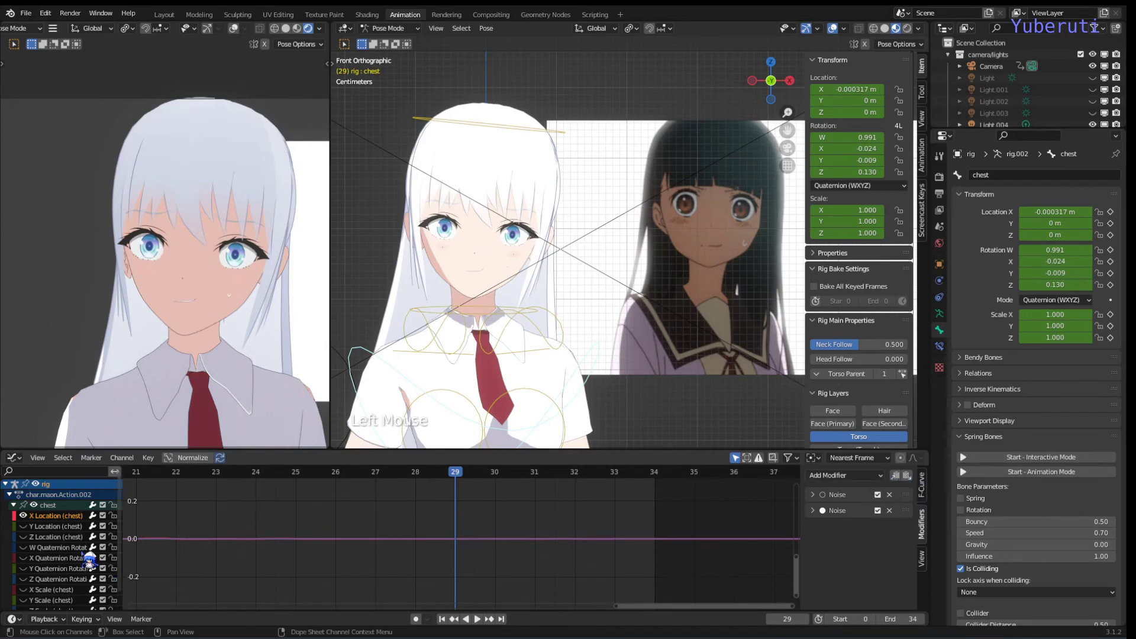
On chest Y Location, remove a test Noise and paste the copied modifiers.
click(74, 527)
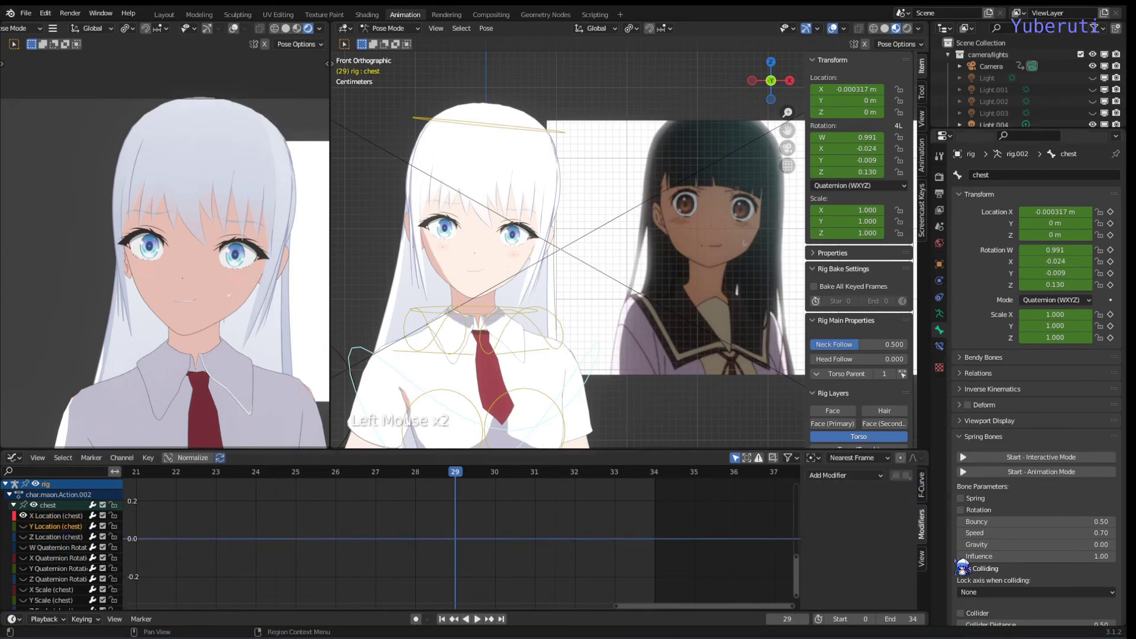
click(853, 478)
click(850, 542)
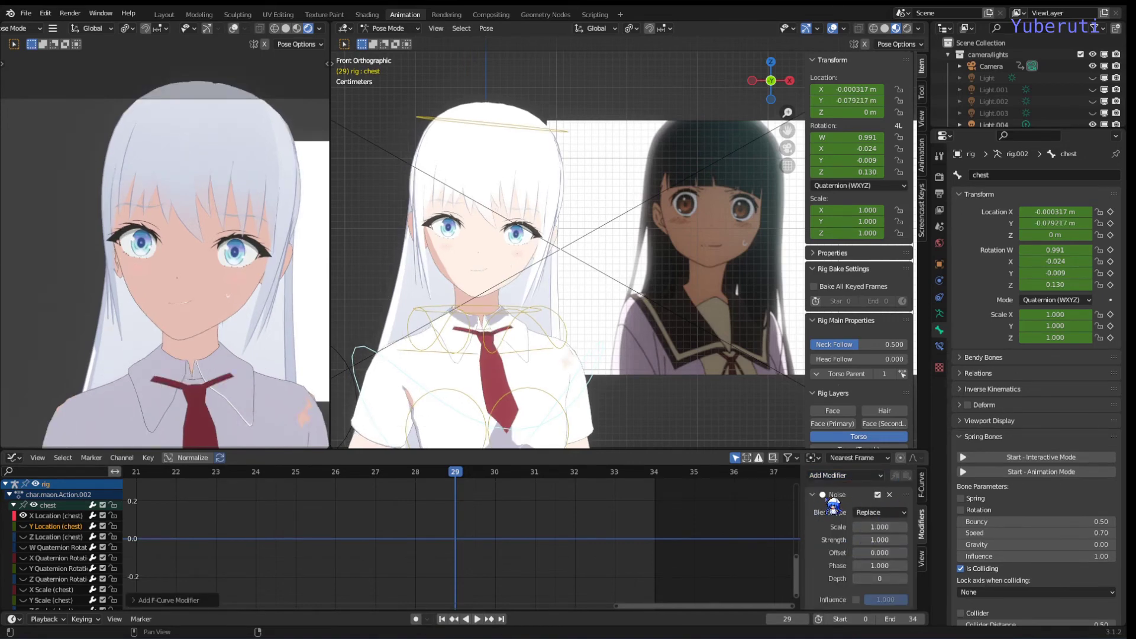
click(31, 527)
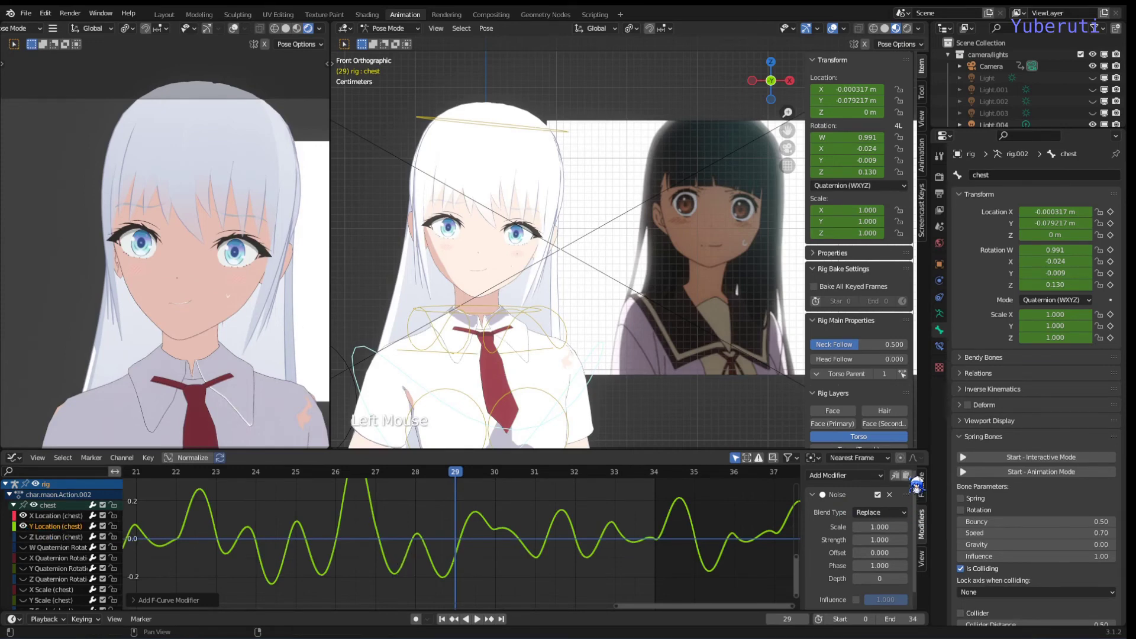
click(889, 494)
click(907, 475)
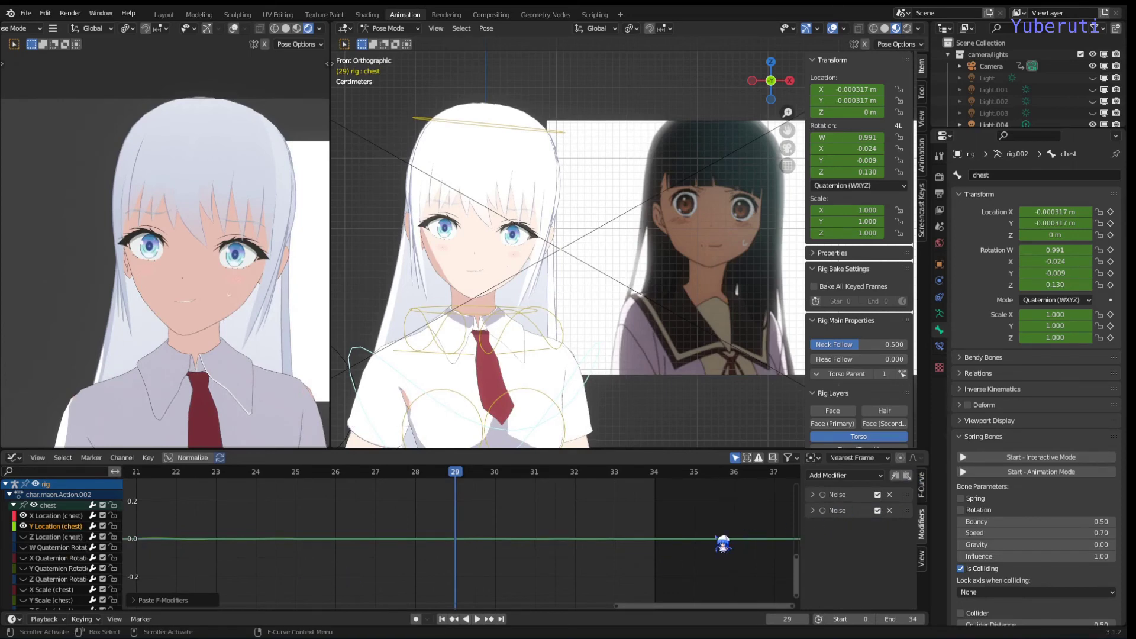
Fit the graph view, reselect Y Location, and jump to frame 21.
scroll(590, 547, up, 1)
scroll(590, 547, up, 3)
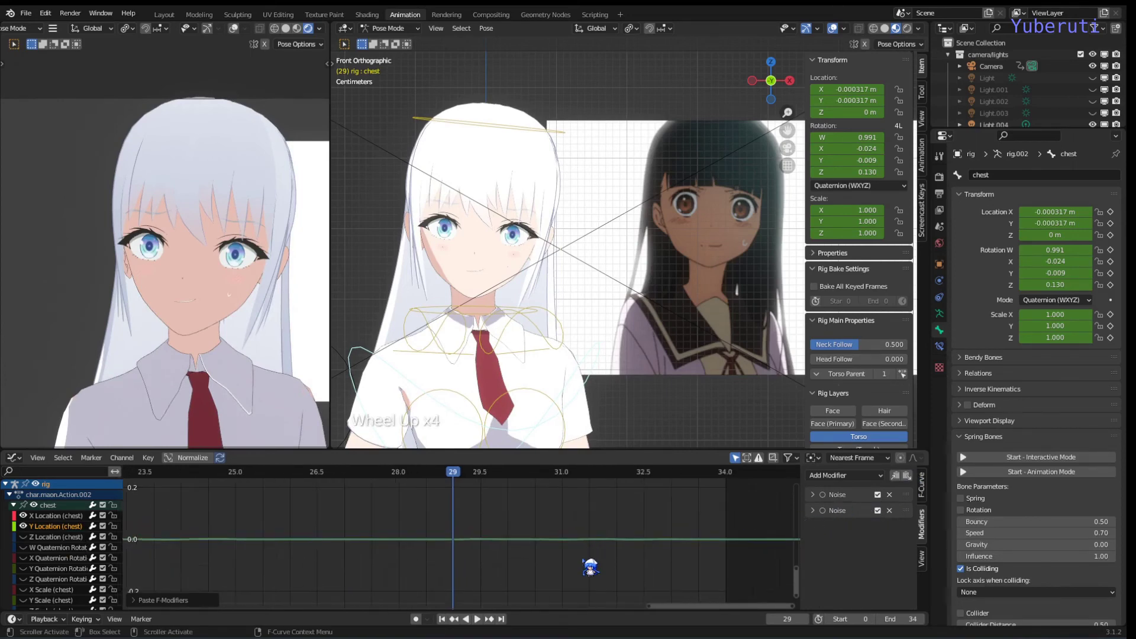
key(Home)
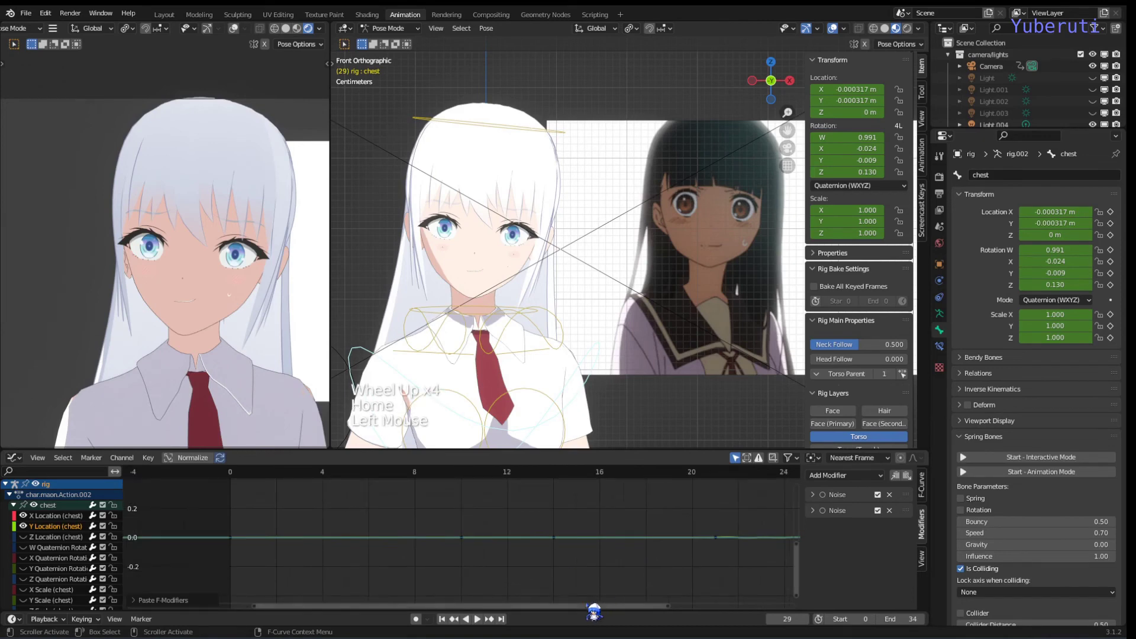
drag(598, 607, 725, 606)
click(29, 525)
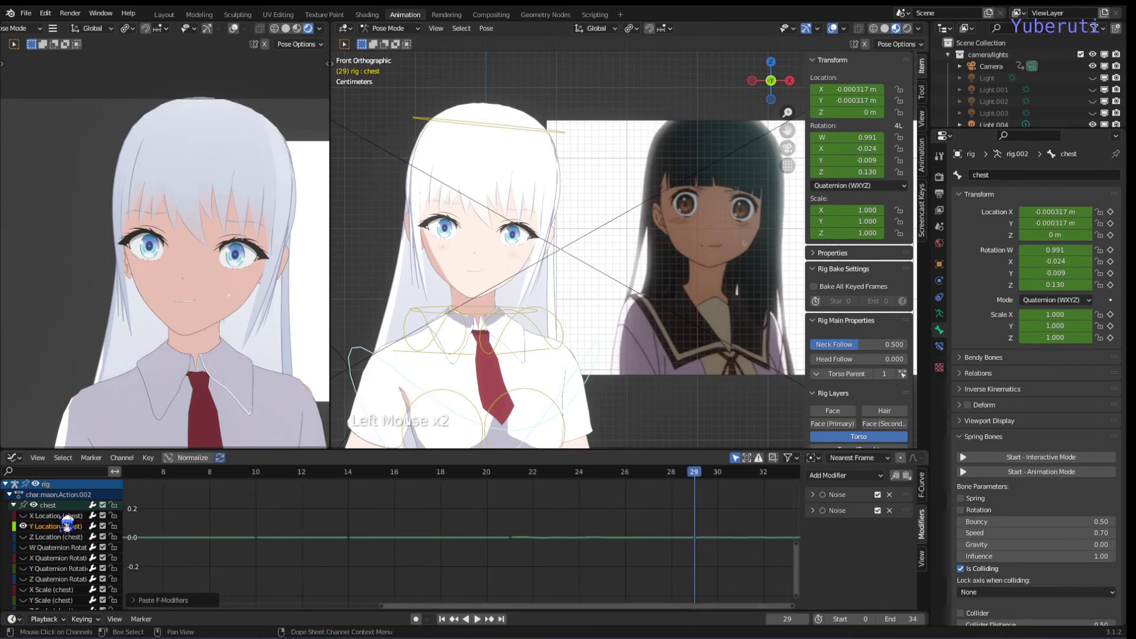
scroll(620, 566, up, 4)
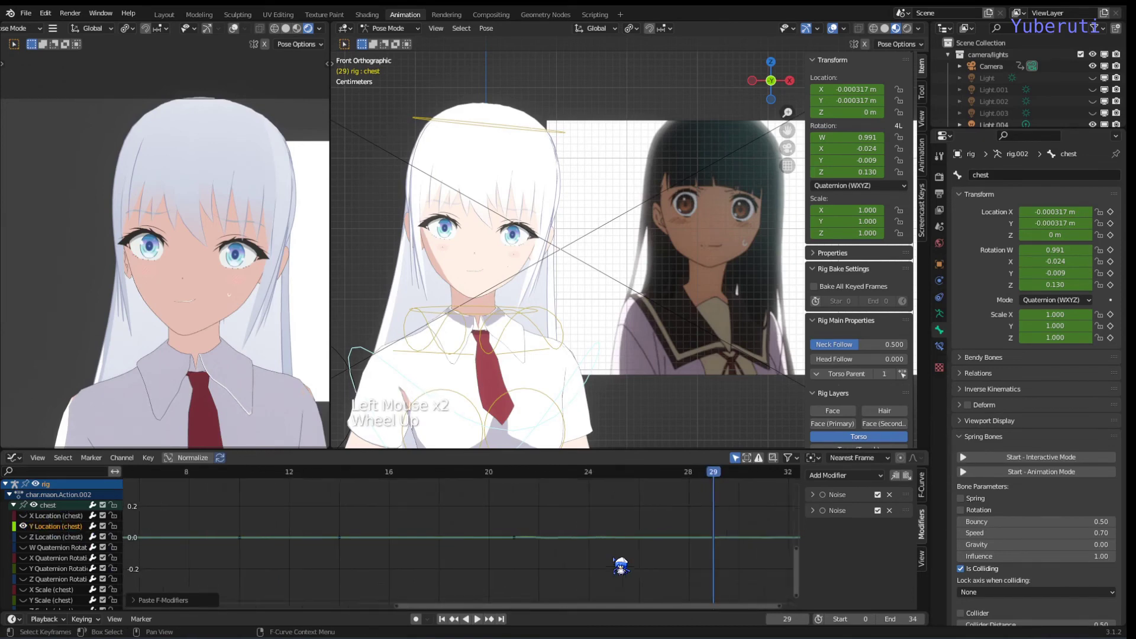
click(828, 503)
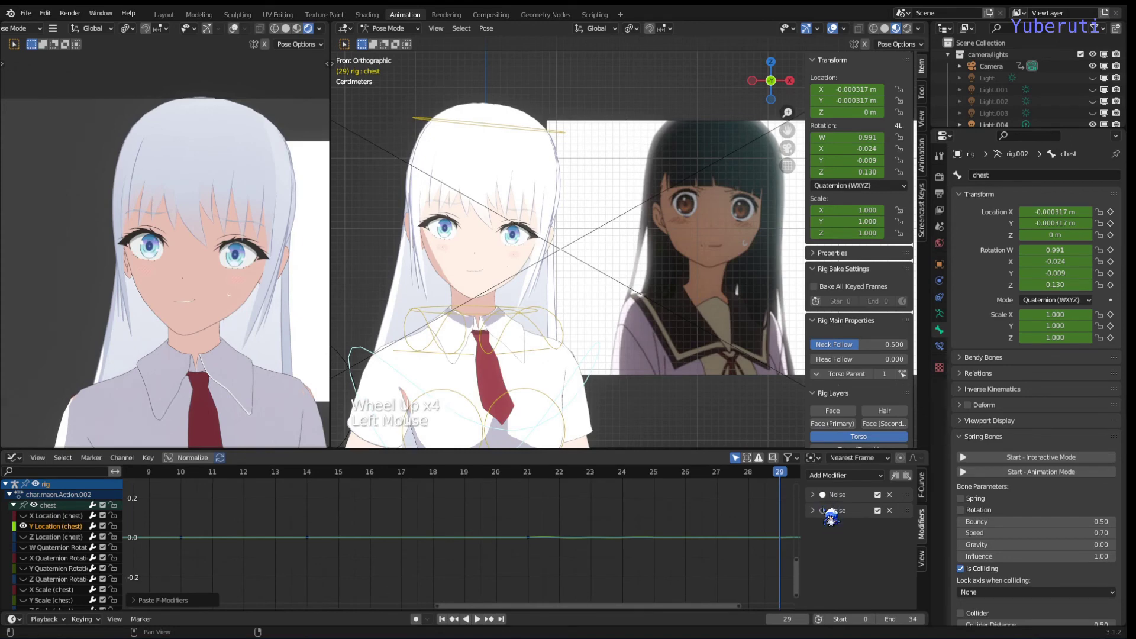
drag(562, 606, 624, 585)
click(364, 474)
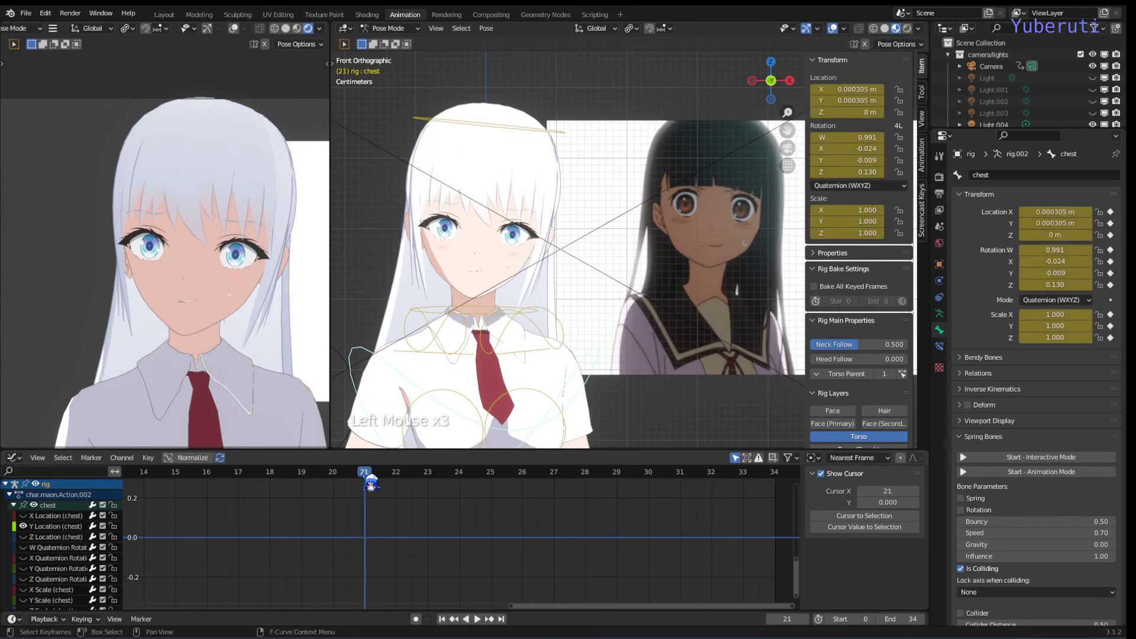
Show the first Noise's 21–25 frame range on Y Location and scrub to frame 22.
click(57, 526)
click(814, 495)
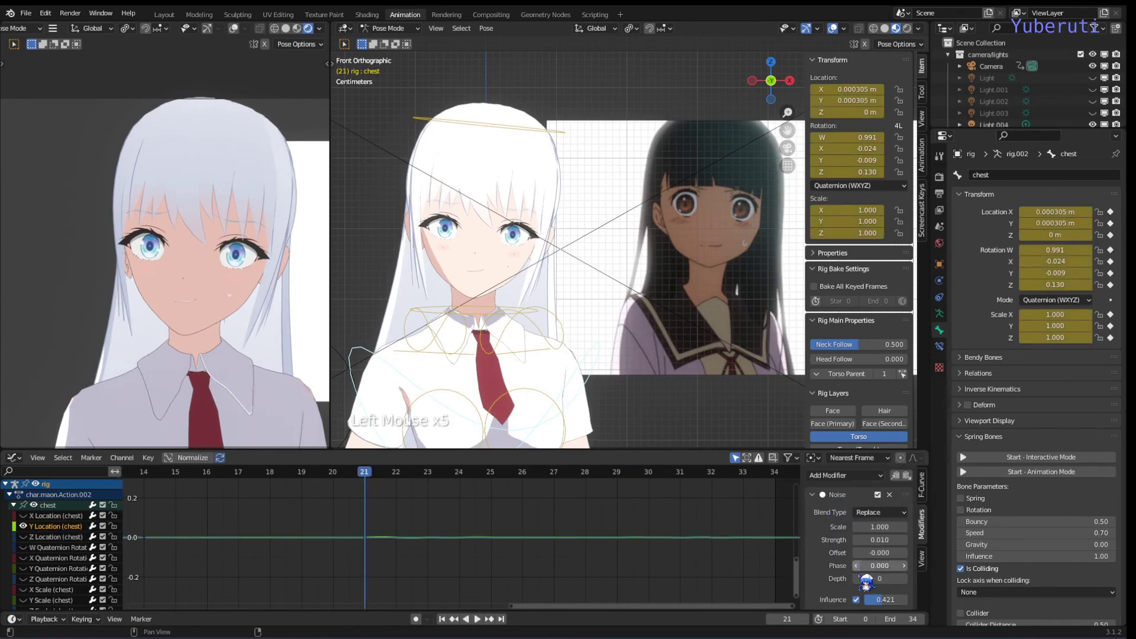
scroll(870, 583, down, 7)
click(836, 586)
scroll(862, 578, down, 5)
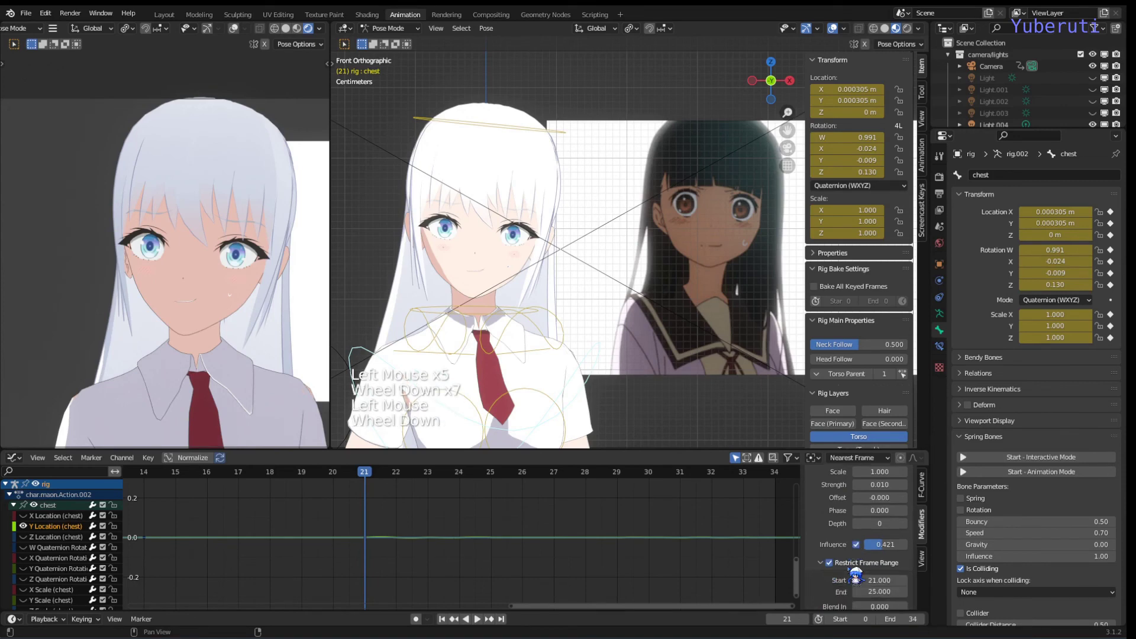
scroll(864, 577, up, 3)
drag(379, 484, 503, 495)
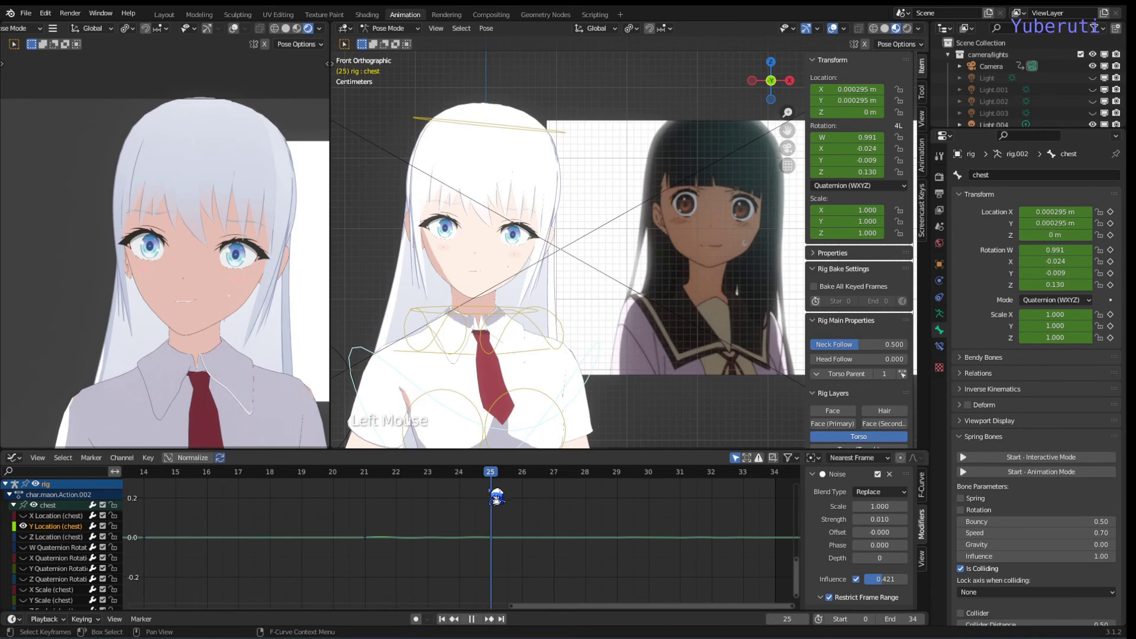
mouse_move(412, 500)
mouse_down()
mouse_move(402, 502)
mouse_move(494, 514)
mouse_move(417, 521)
mouse_up()
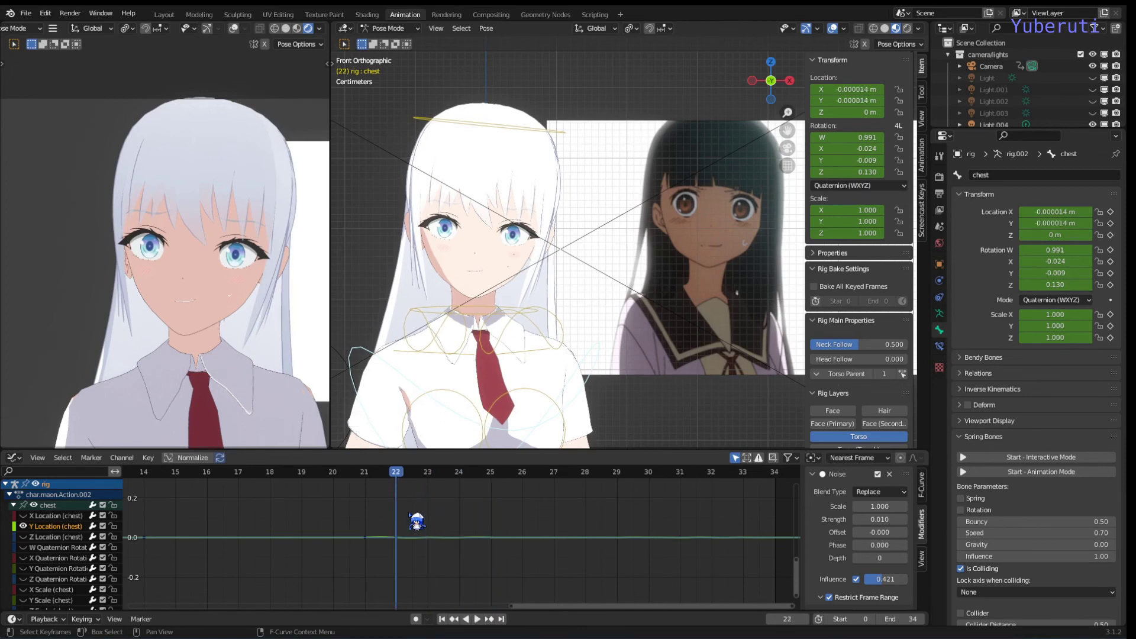
Step between frames 23 and 26, landing on 23, and expand the second Noise.
key(Right)
key(Right)
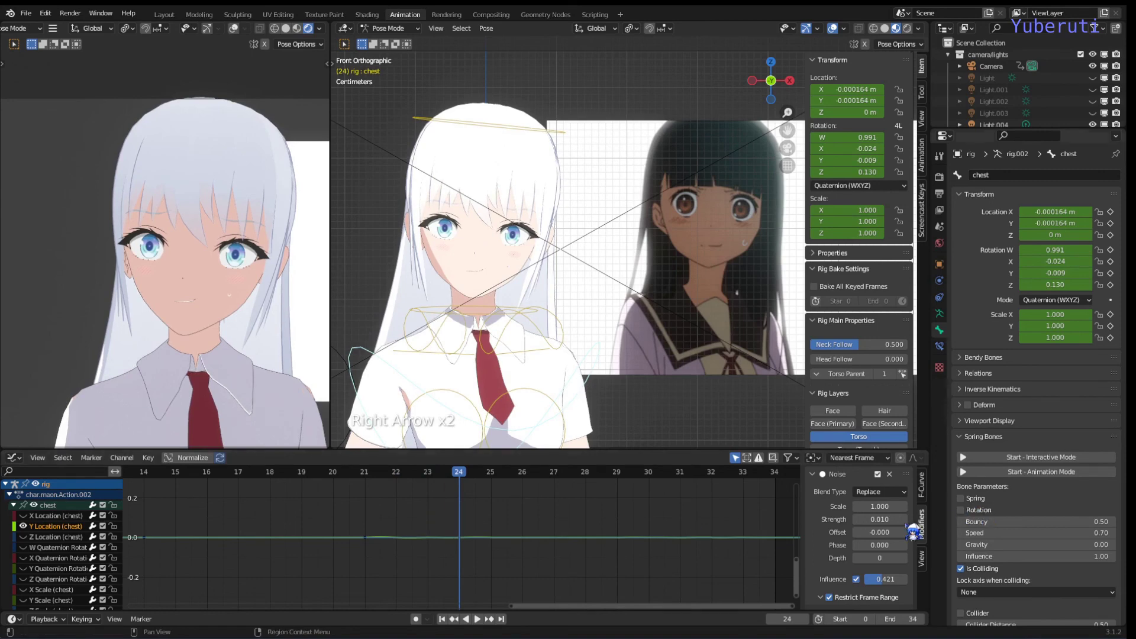
key(Left)
key(Left)
key(Left)
key(Left)
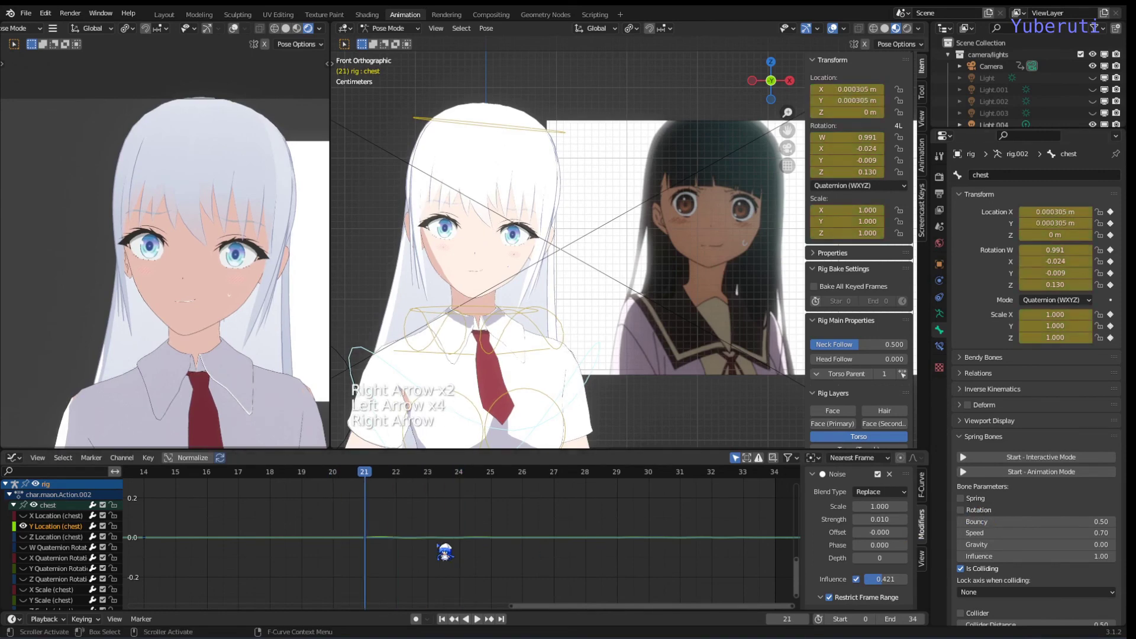
key(Right)
key(Right)
key(Right)
key(Right)
key(Left)
key(Left)
key(Left)
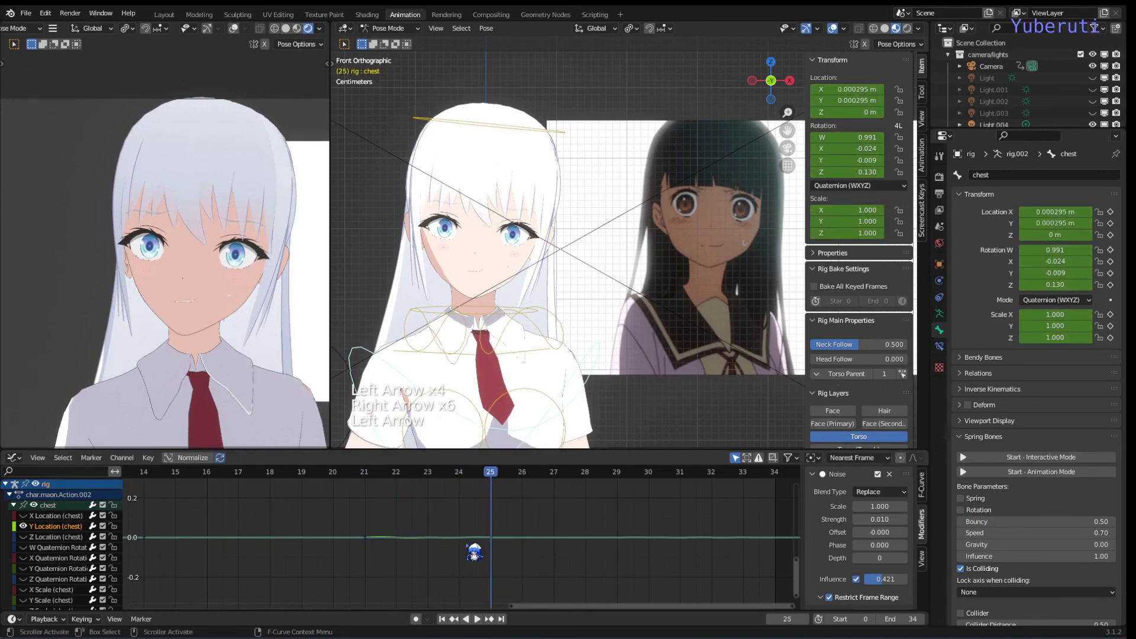
key(Left)
key(Left)
key(Right)
key(Right)
scroll(868, 573, down, 3)
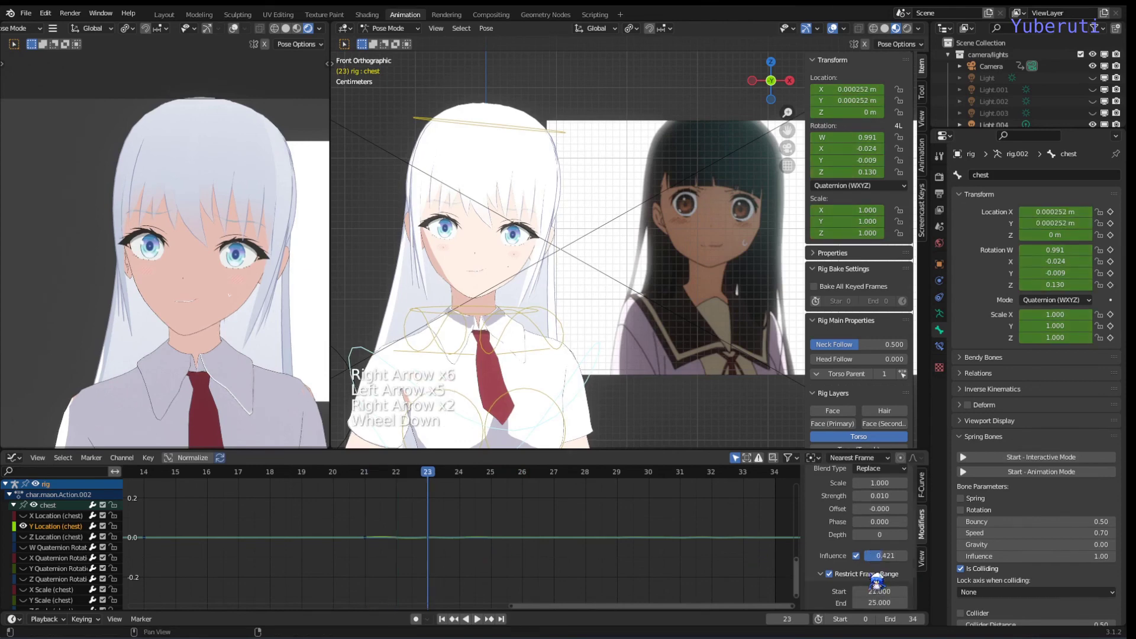
scroll(823, 611, down, 2)
click(813, 602)
scroll(862, 569, down, 6)
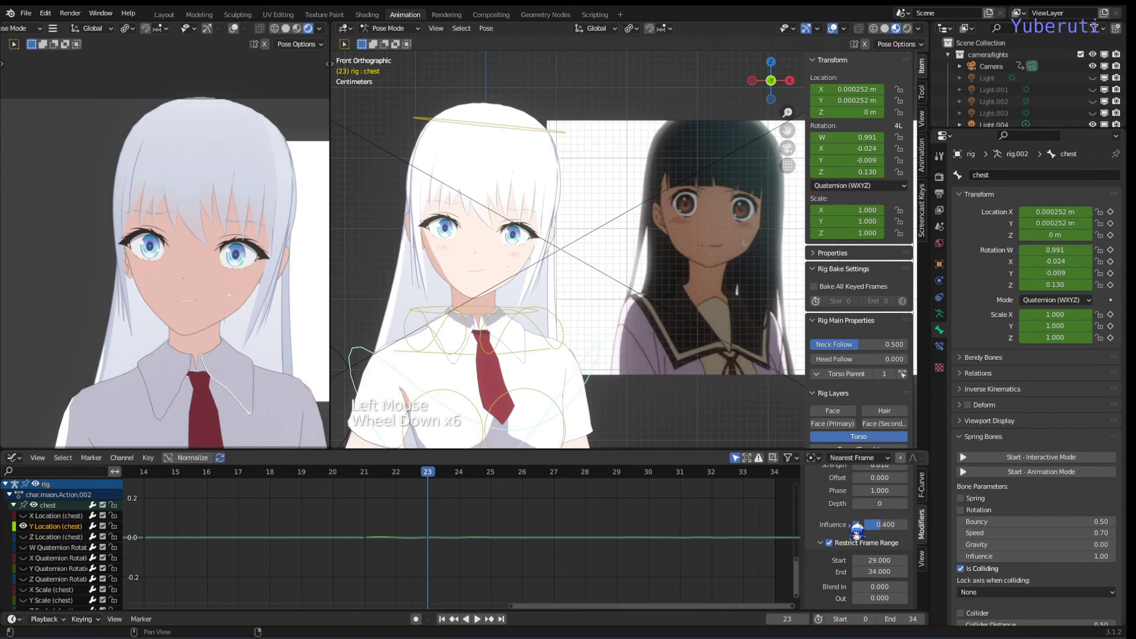